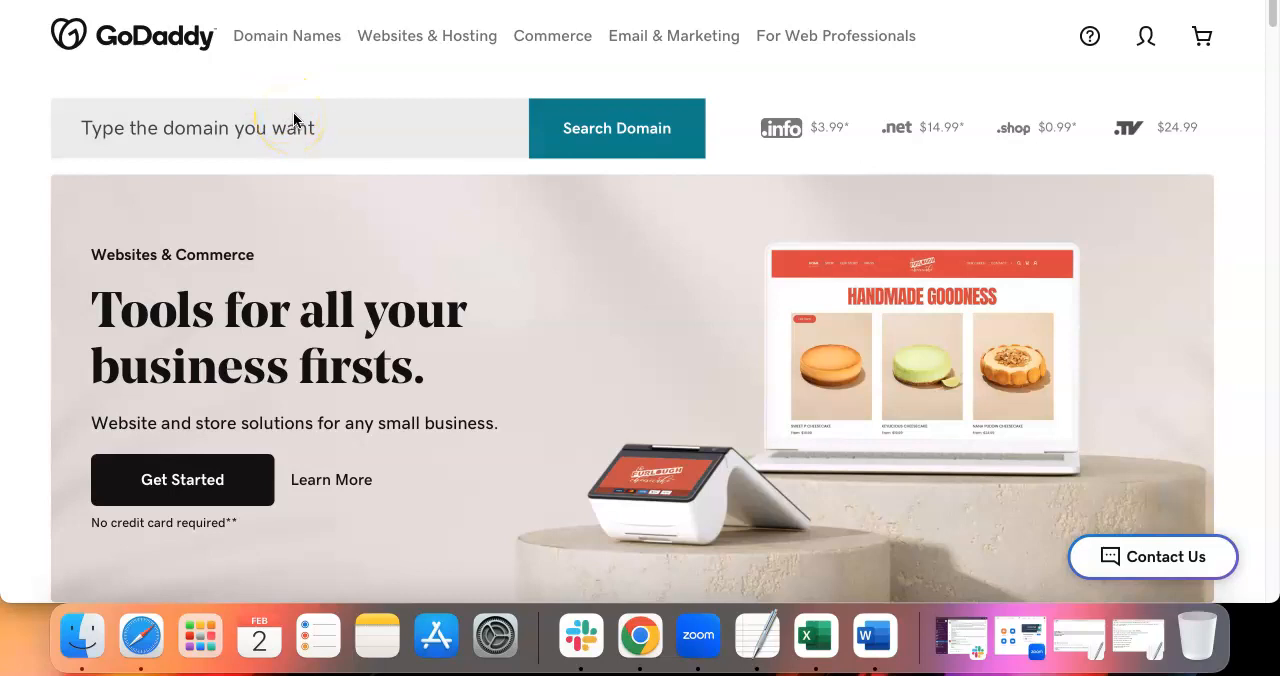
# Search for the domain tomscarpetcleaning.com
pyautogui.click(292, 127)
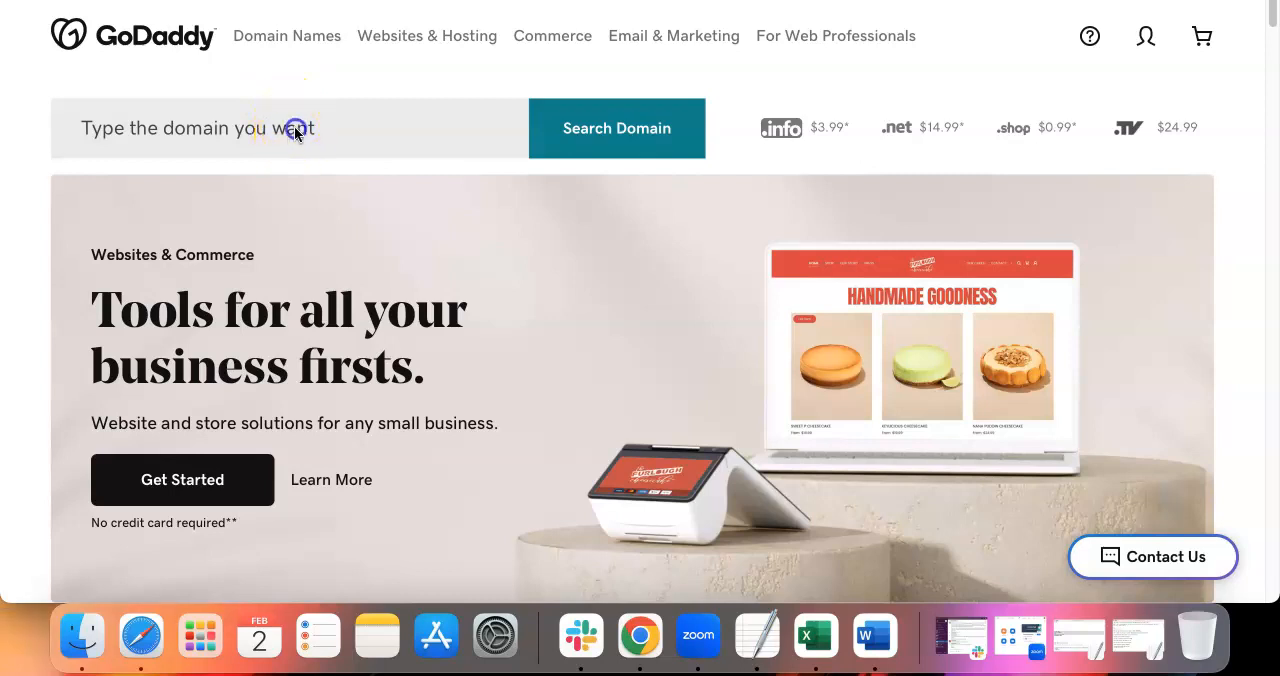
pyautogui.click(294, 126)
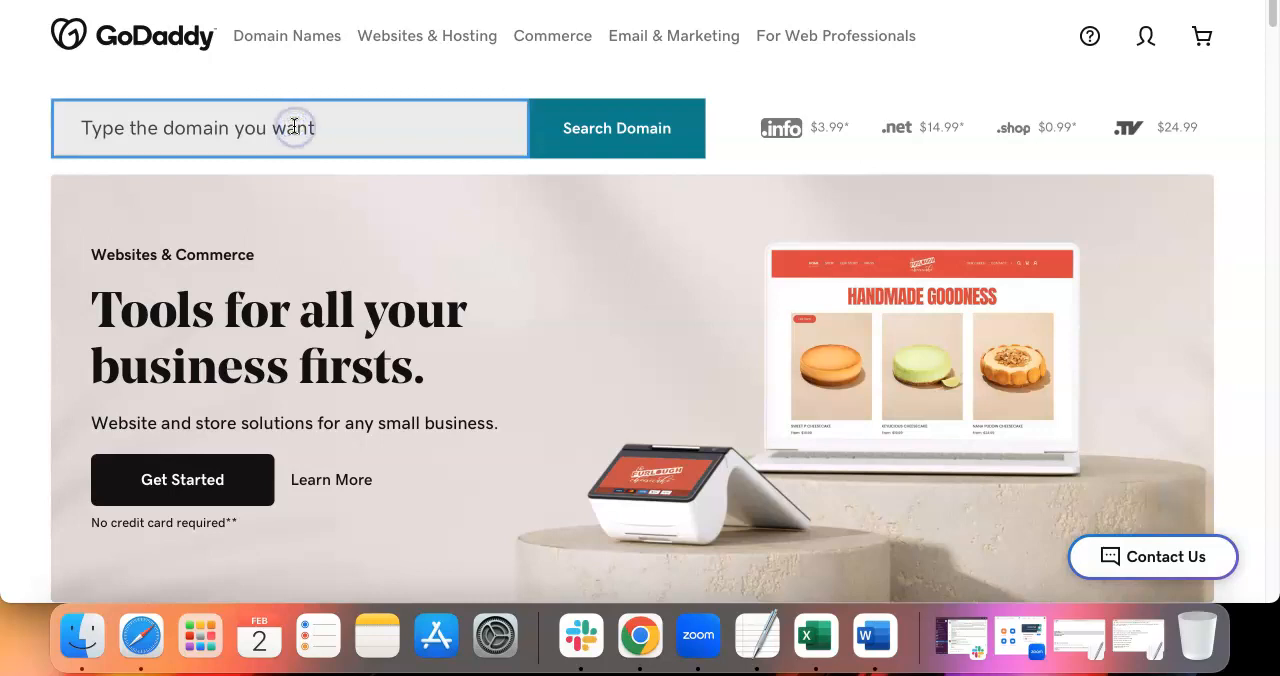
pyautogui.write('tomscarpetcleaning.c')
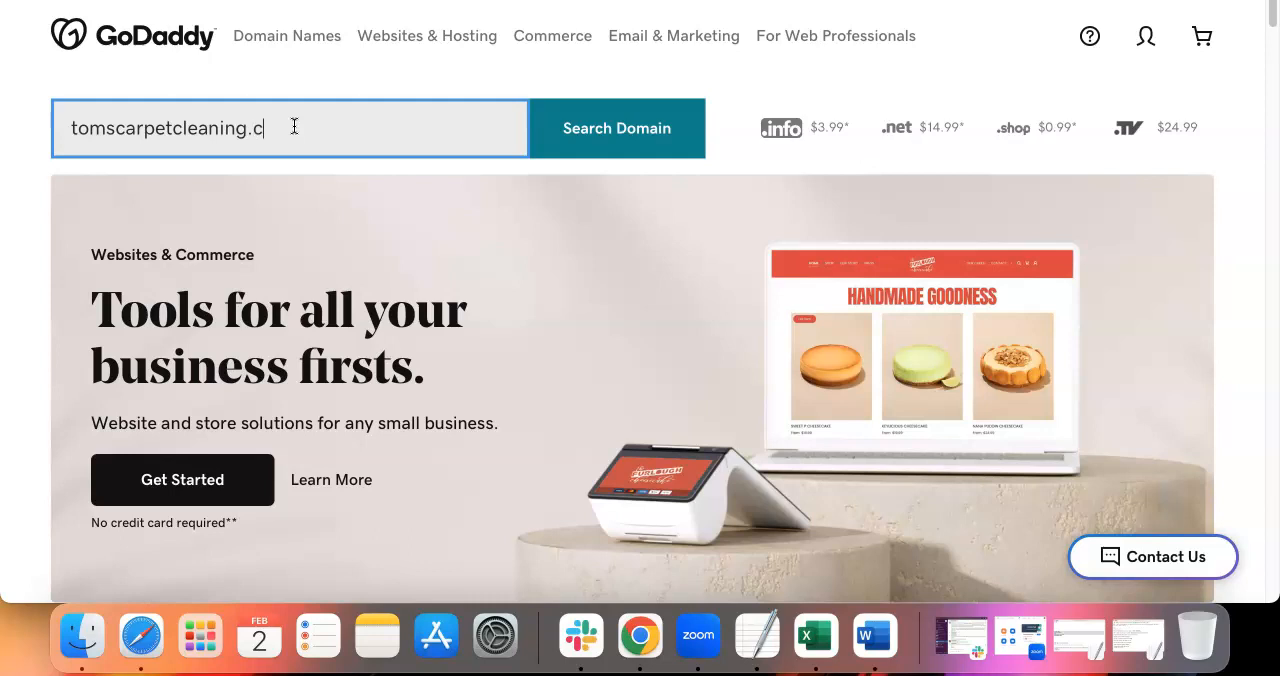
pyautogui.write('om')
pyautogui.press('Return')
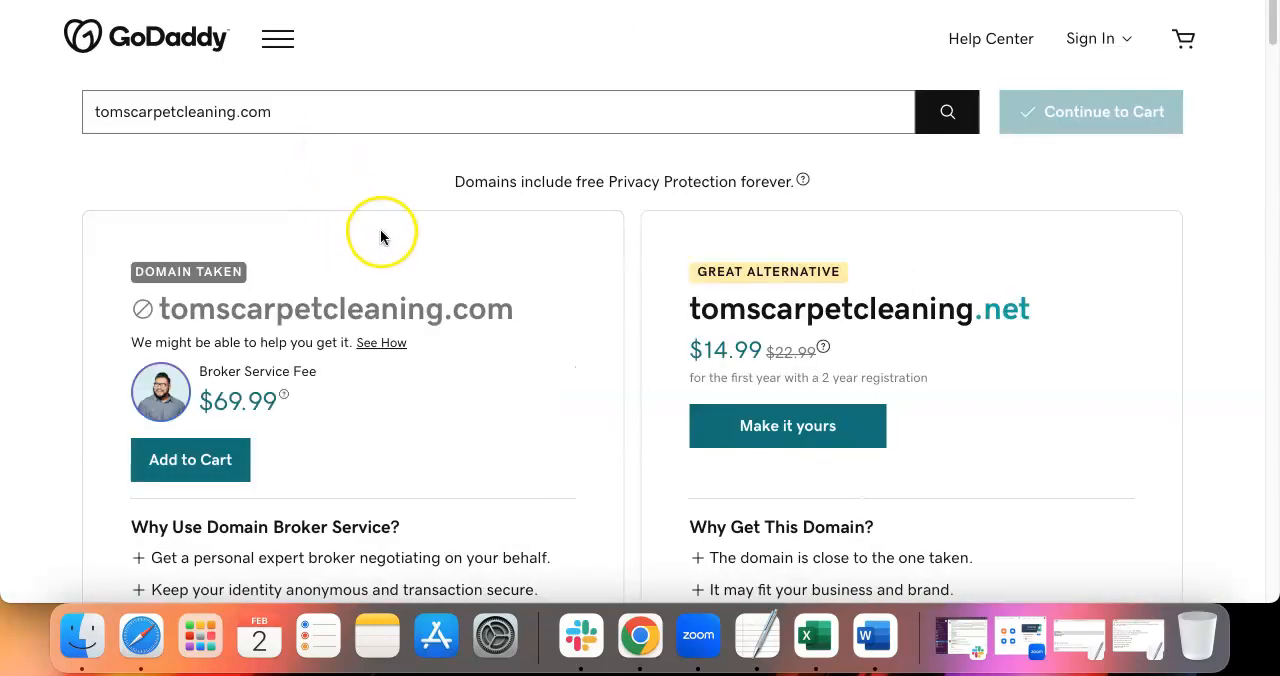
# Check the result for tomscarpetcleaning.com and read the pricing details of the Domain Broker Service fee
pyautogui.scroll(-1, 380, 233)
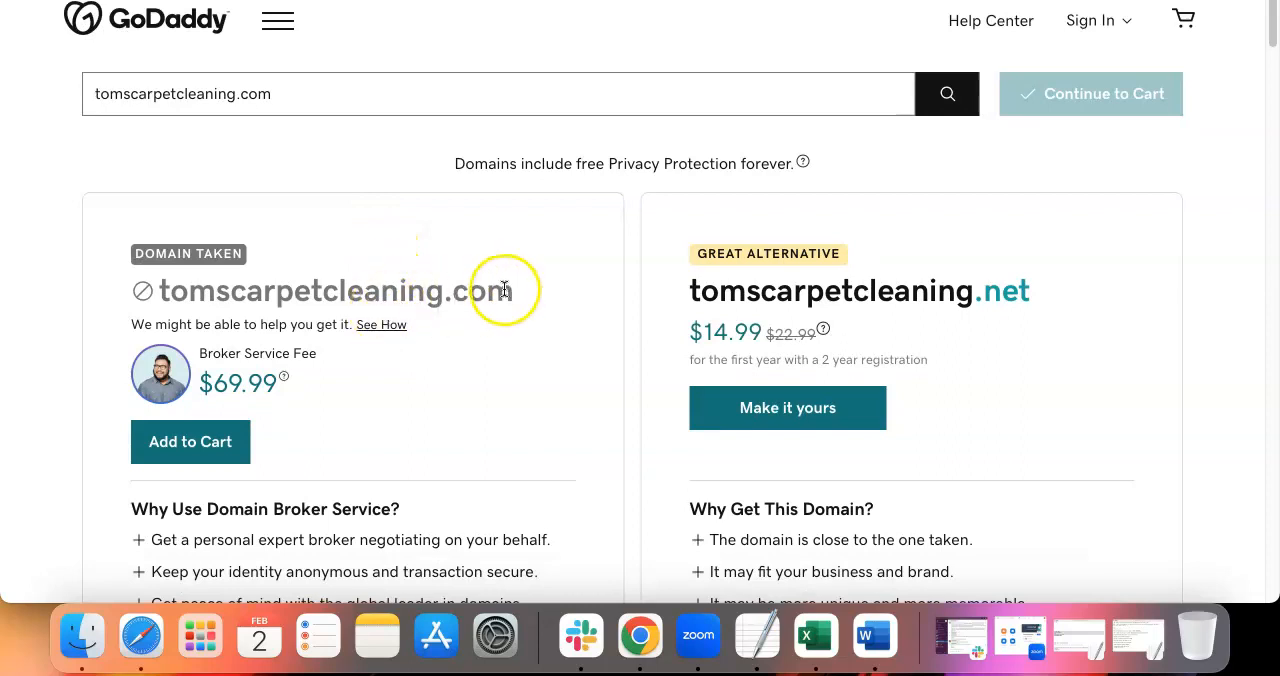
pyautogui.doubleClick(242, 300)
pyautogui.scroll(-2, 244, 294)
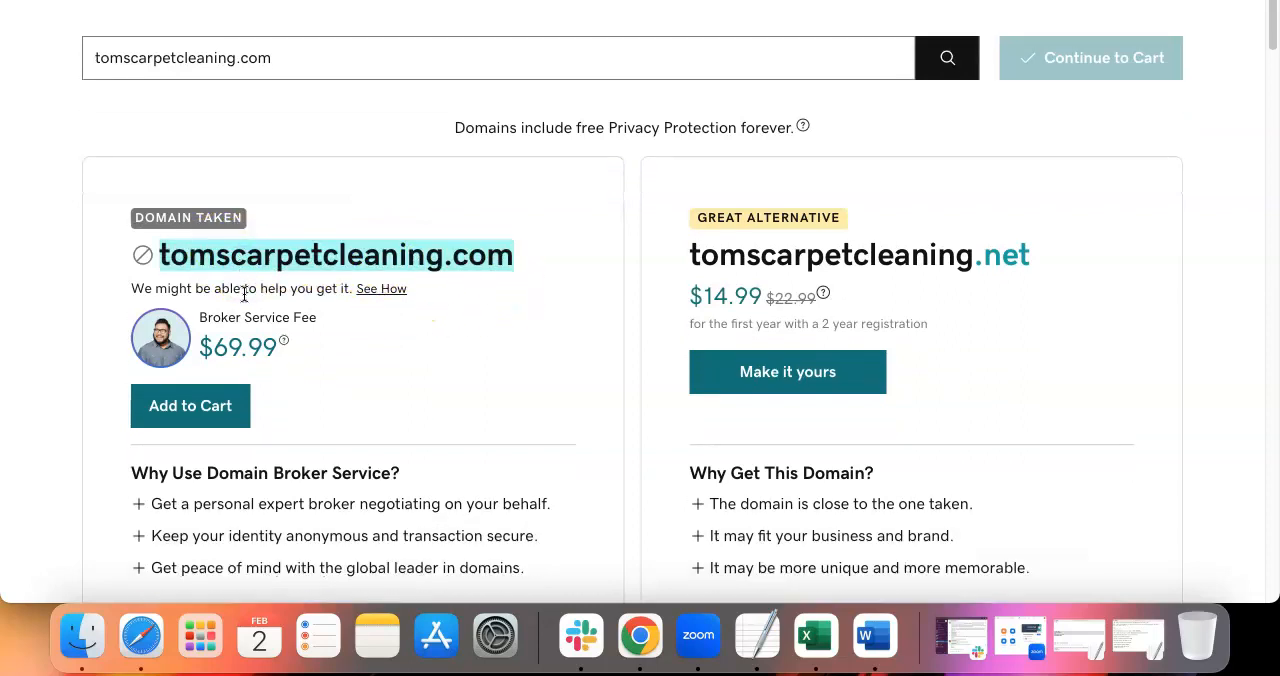
pyautogui.click(284, 341)
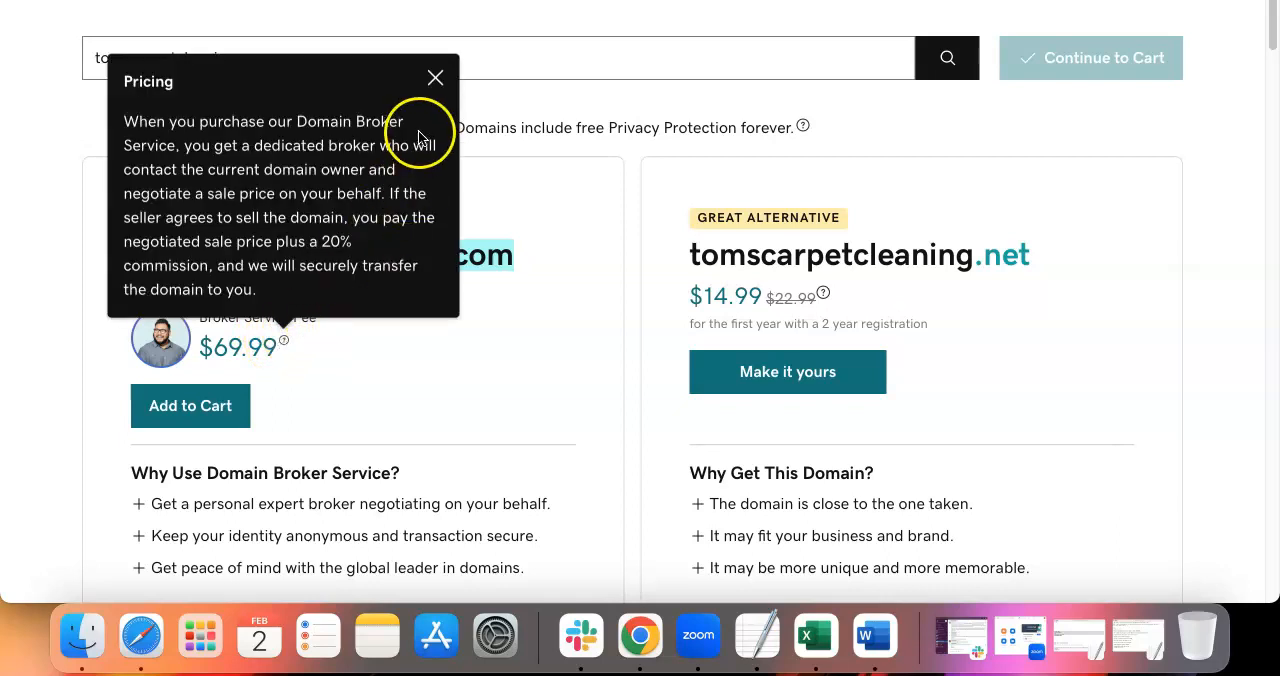
pyautogui.click(435, 77)
# Compare the alternative extensions offered for tomscarpetcleaning, including .net and the .info, .co and .online bundle, with the .com version
pyautogui.scroll(-1, 108, 250)
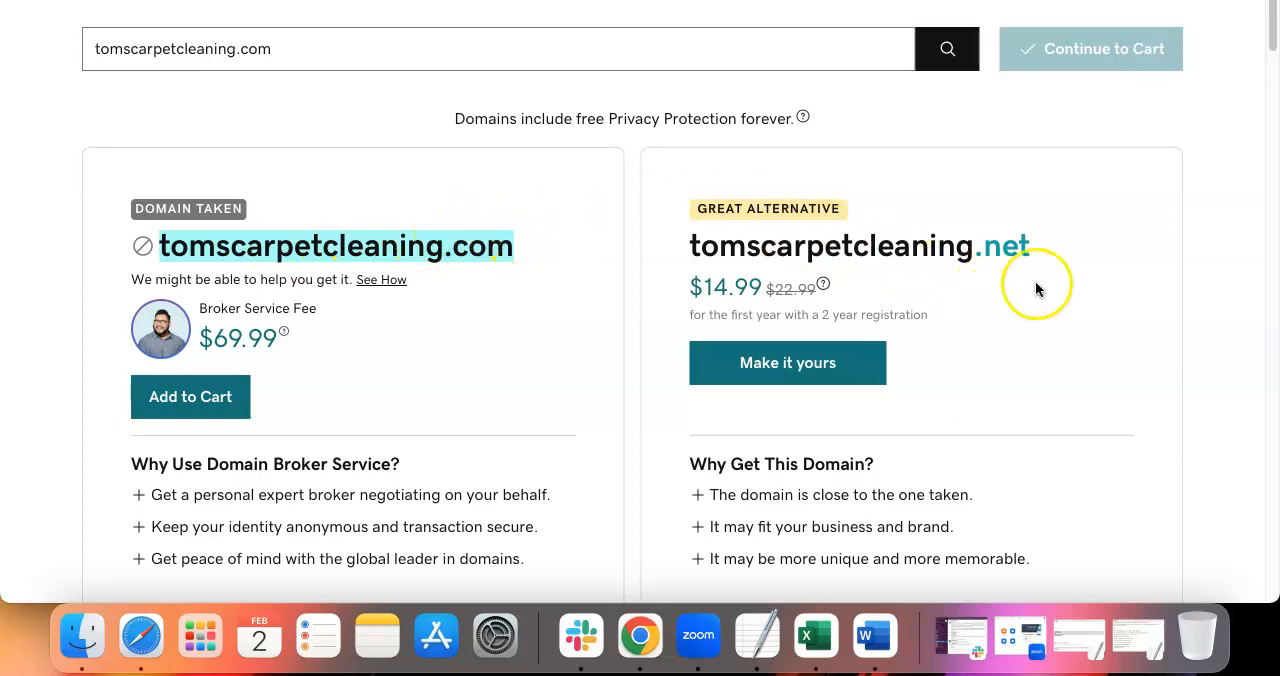
pyautogui.moveTo(1051, 249); pyautogui.dragTo(998, 243)
pyautogui.scroll(-3, 912, 242)
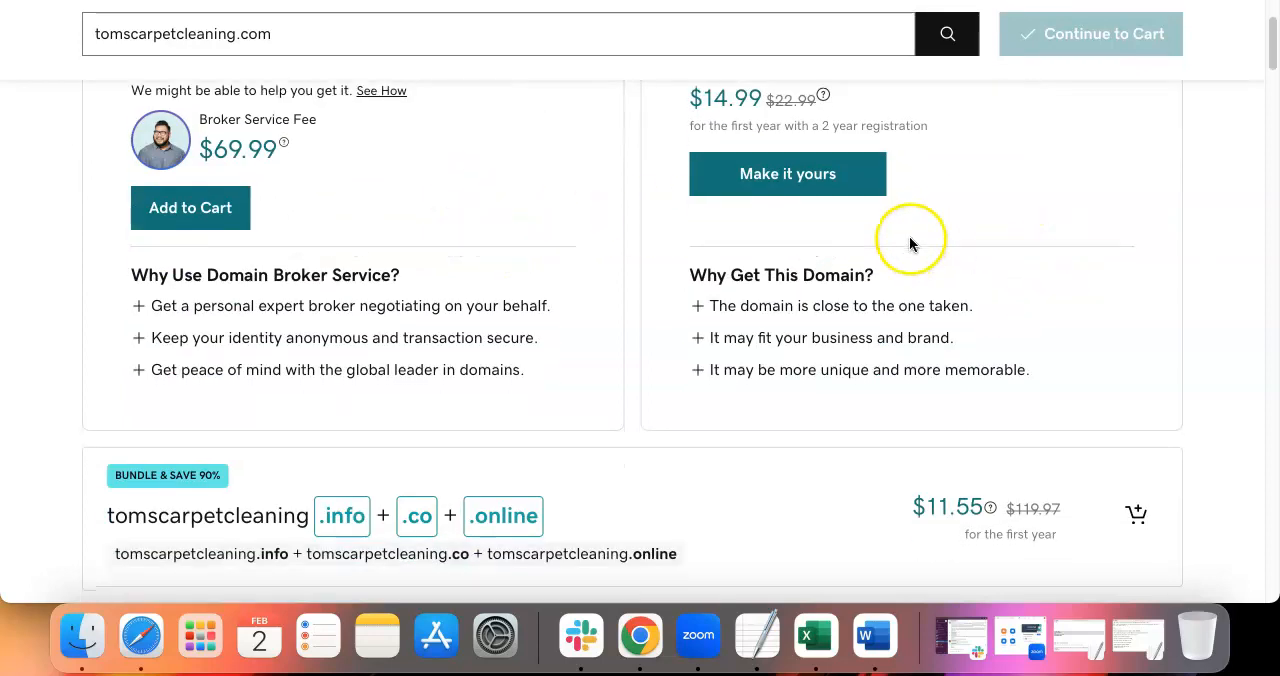
pyautogui.scroll(-2, 910, 245)
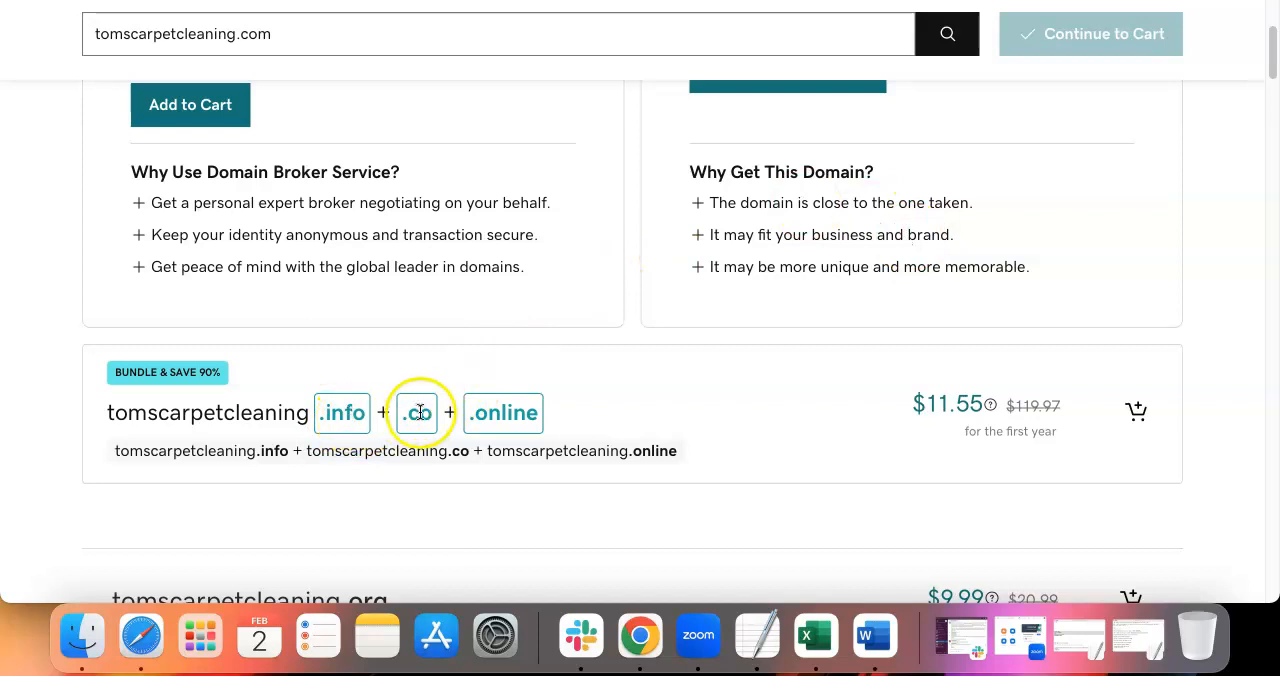
pyautogui.moveTo(546, 420); pyautogui.dragTo(499, 408)
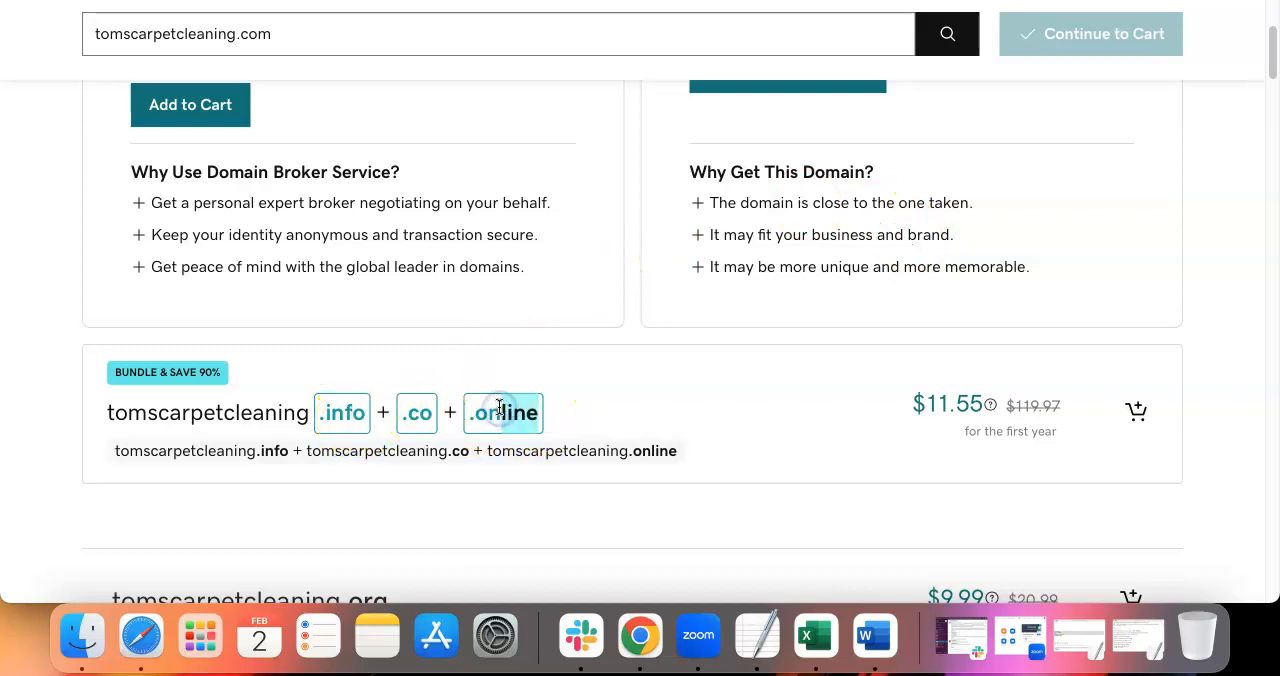
pyautogui.scroll(4, 489, 332)
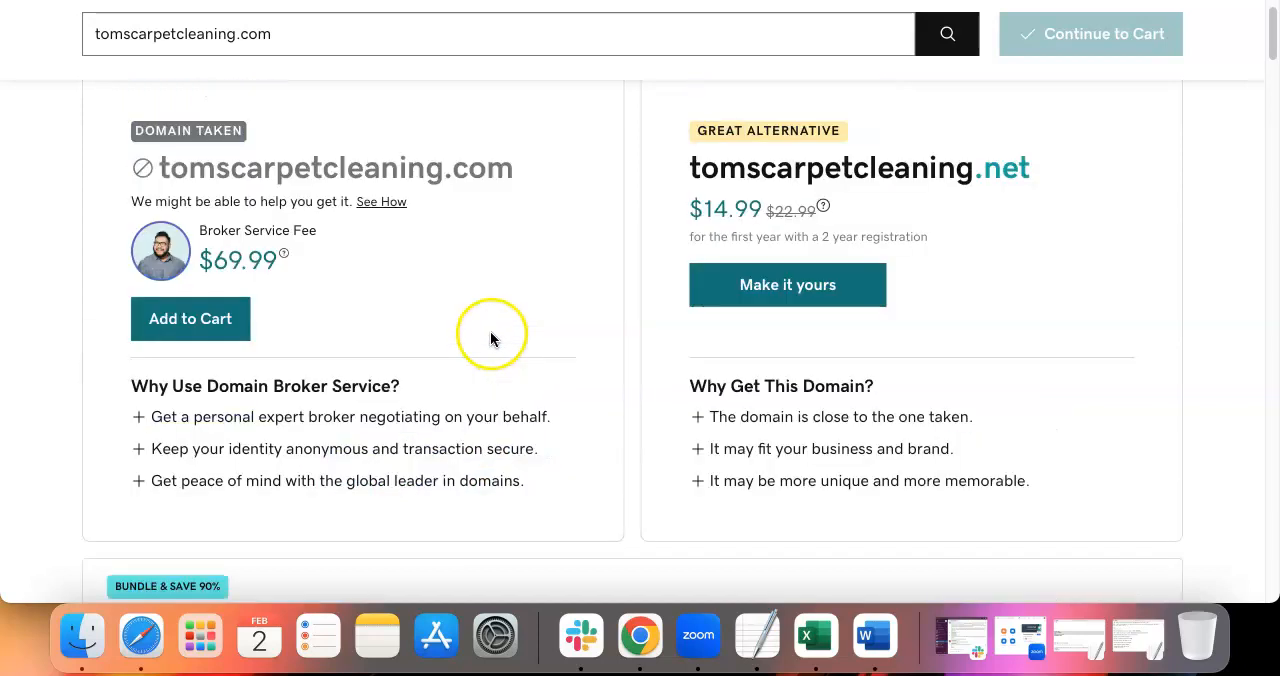
pyautogui.scroll(2, 489, 332)
pyautogui.moveTo(518, 277); pyautogui.dragTo(443, 278)
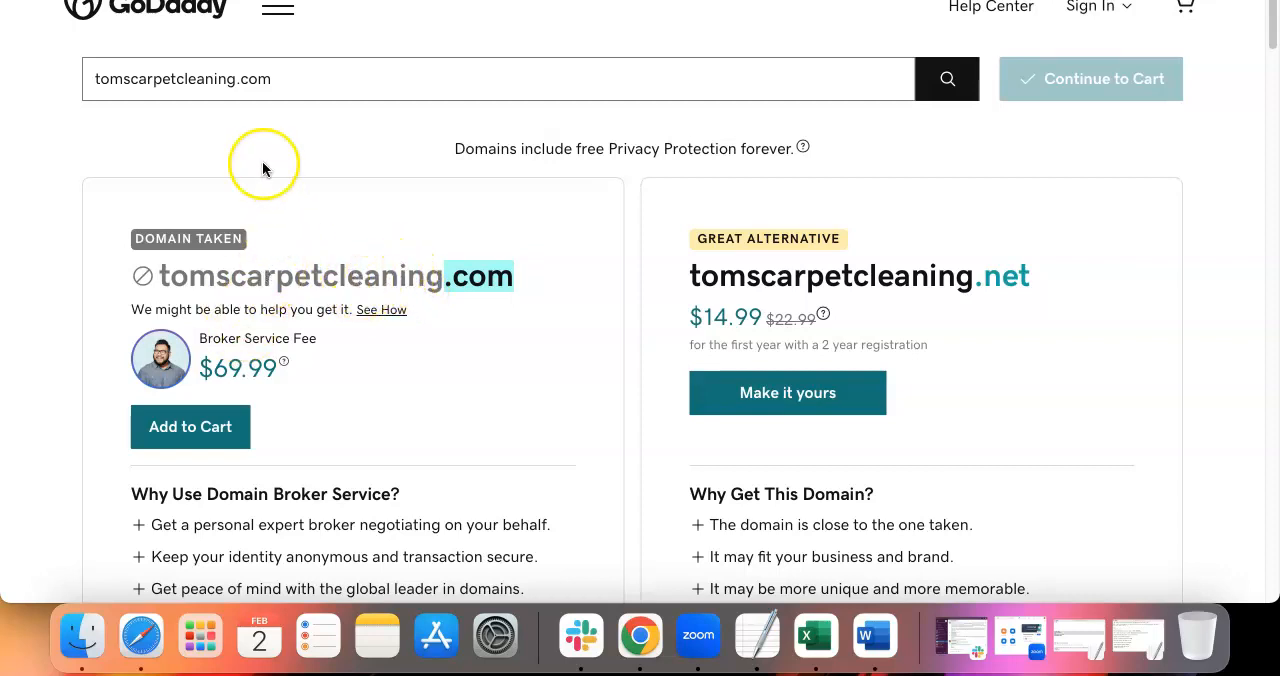
# Change the searched domain to tomscarpetcleaning911.com and run the search again
pyautogui.click(243, 80)
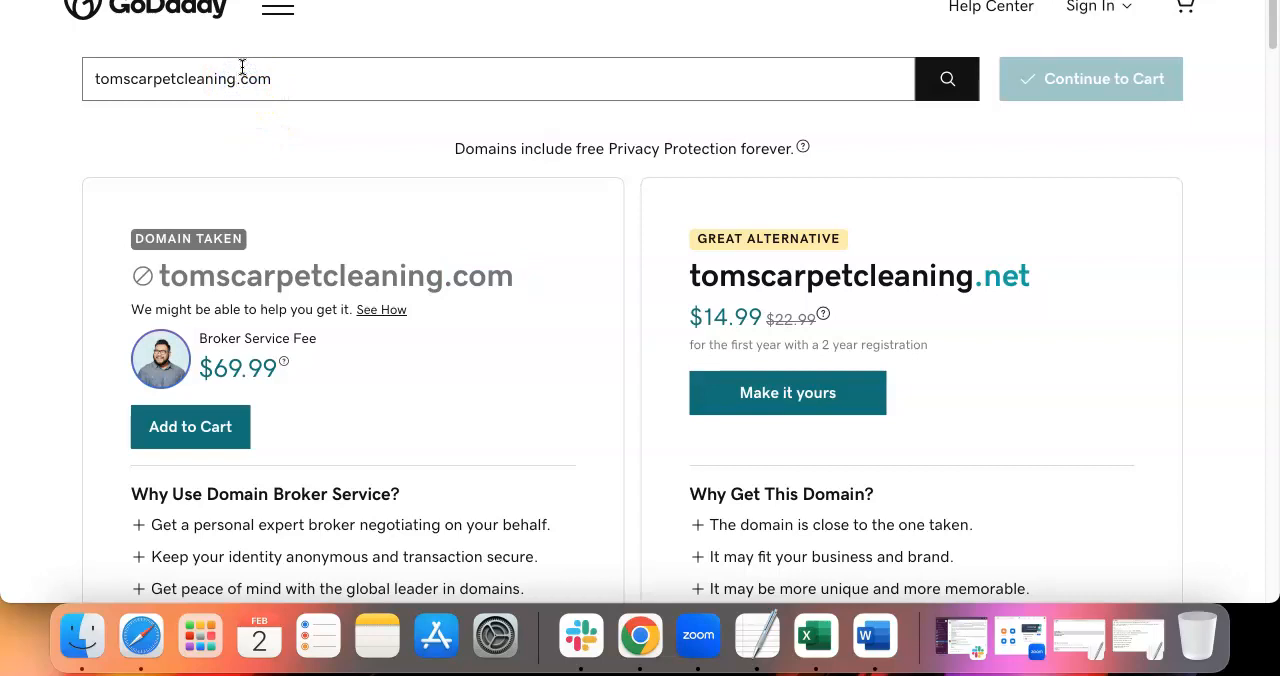
pyautogui.write('922')
pyautogui.press('BackSpace')
pyautogui.press('BackSpace')
pyautogui.press('BackSpace')
pyautogui.write('911')
pyautogui.press('Return')
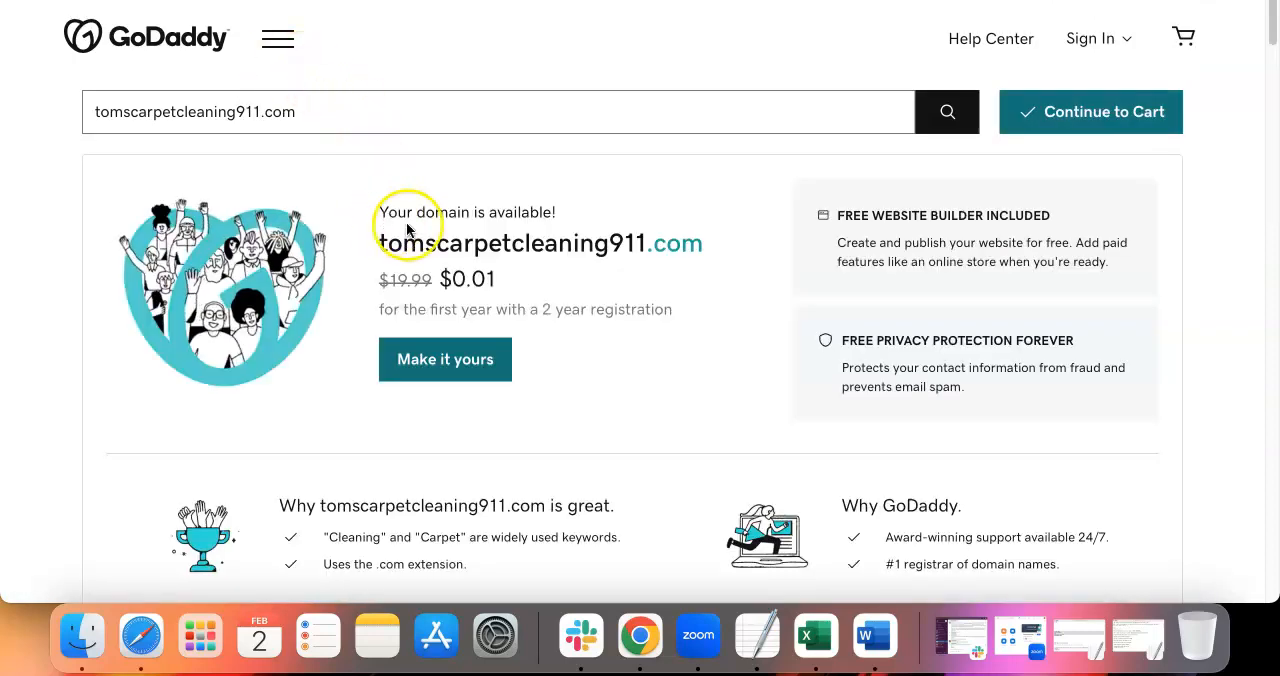
# Take tomscarpetcleaning911.com to the cart with the Full Domain Protection plan
pyautogui.tripleClick(470, 243)
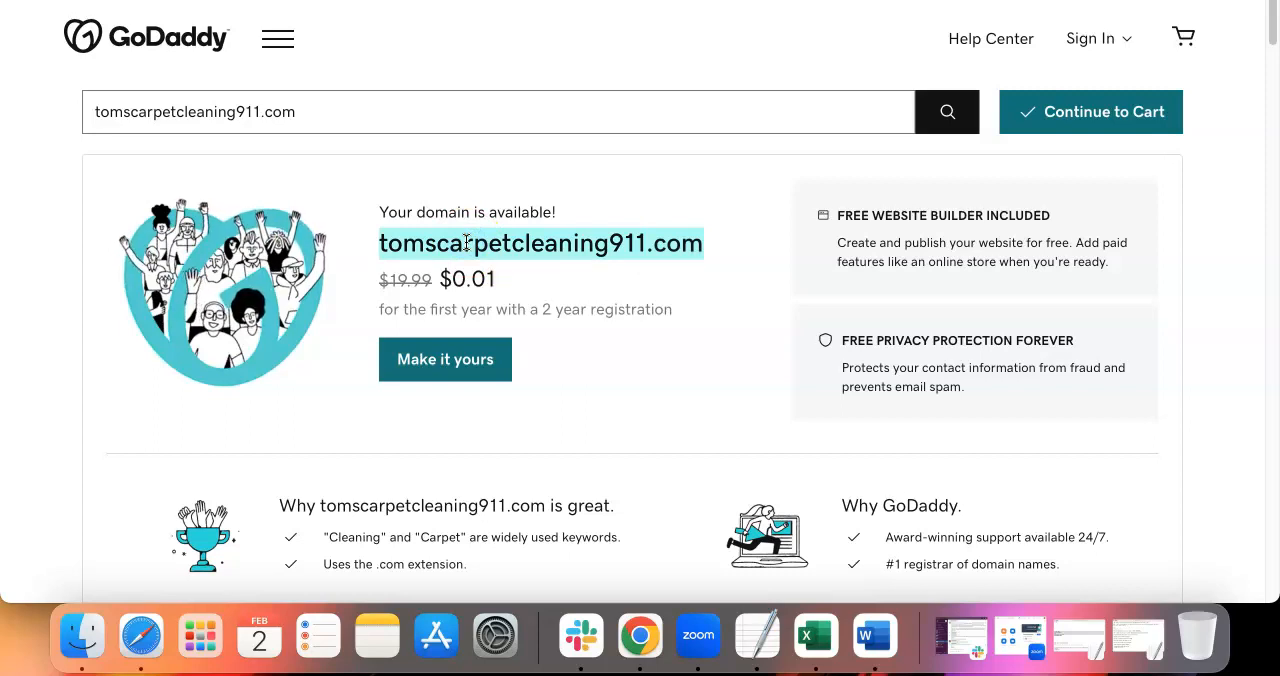
pyautogui.click(1110, 116)
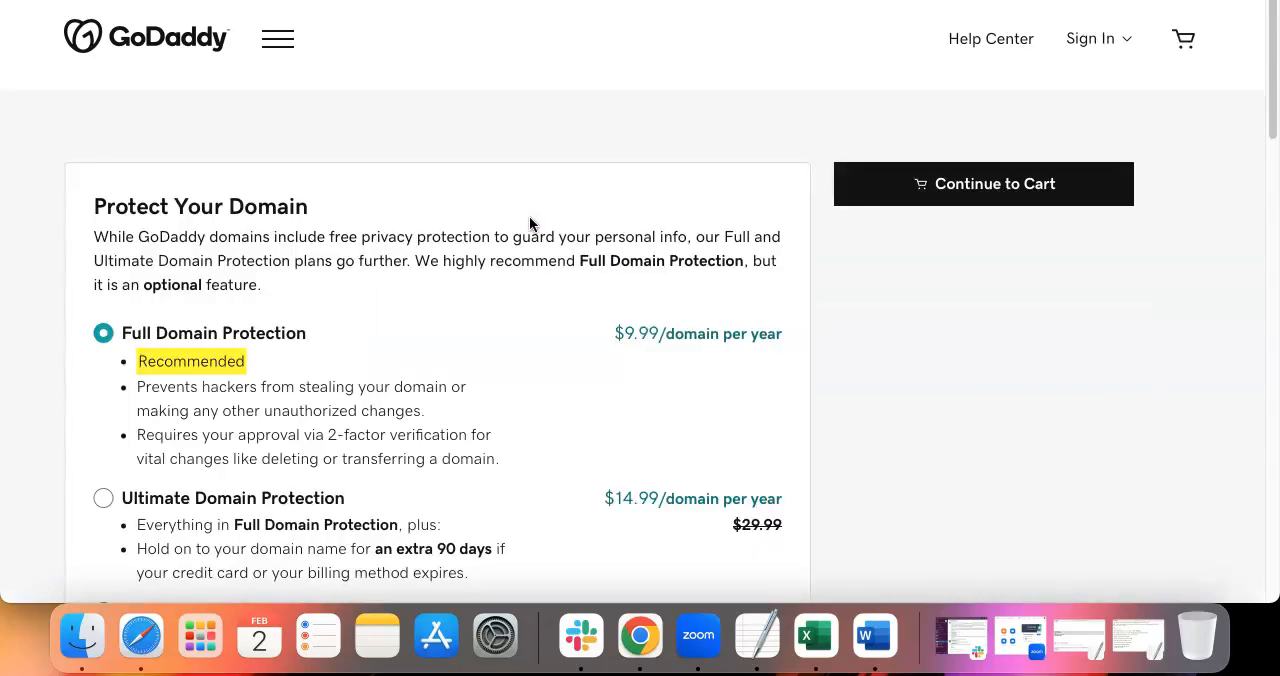
pyautogui.scroll(-4, 529, 222)
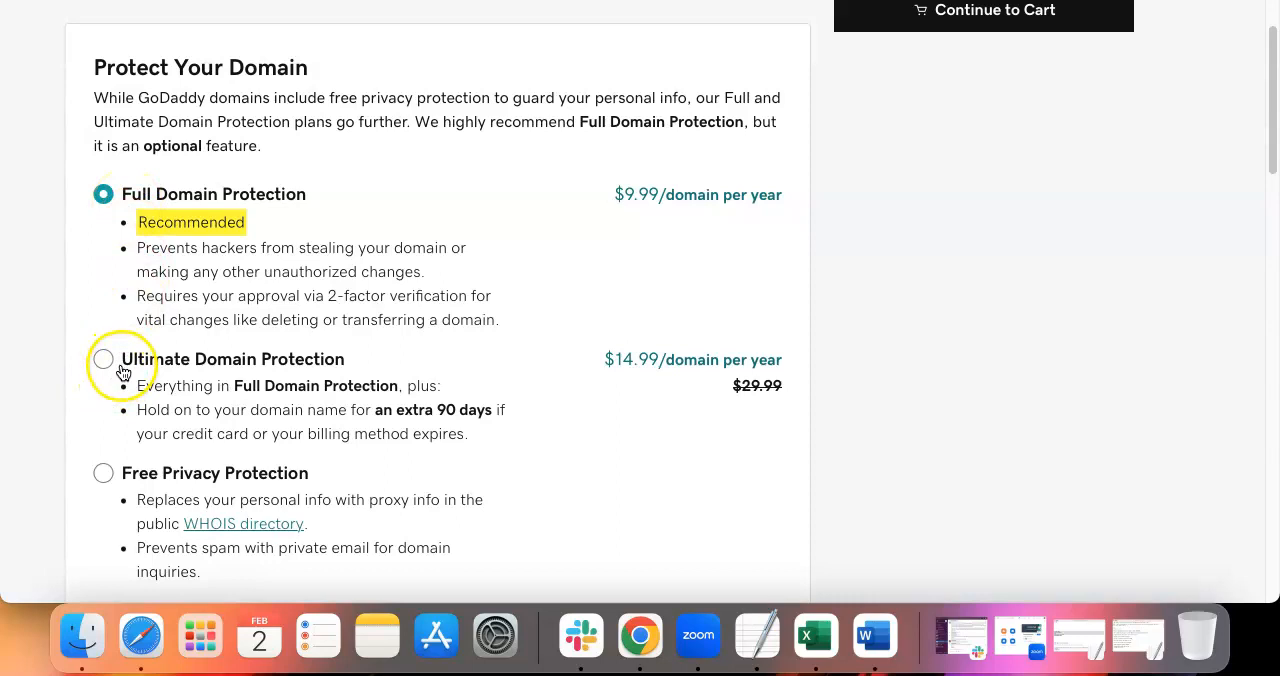
pyautogui.scroll(3, 240, 370)
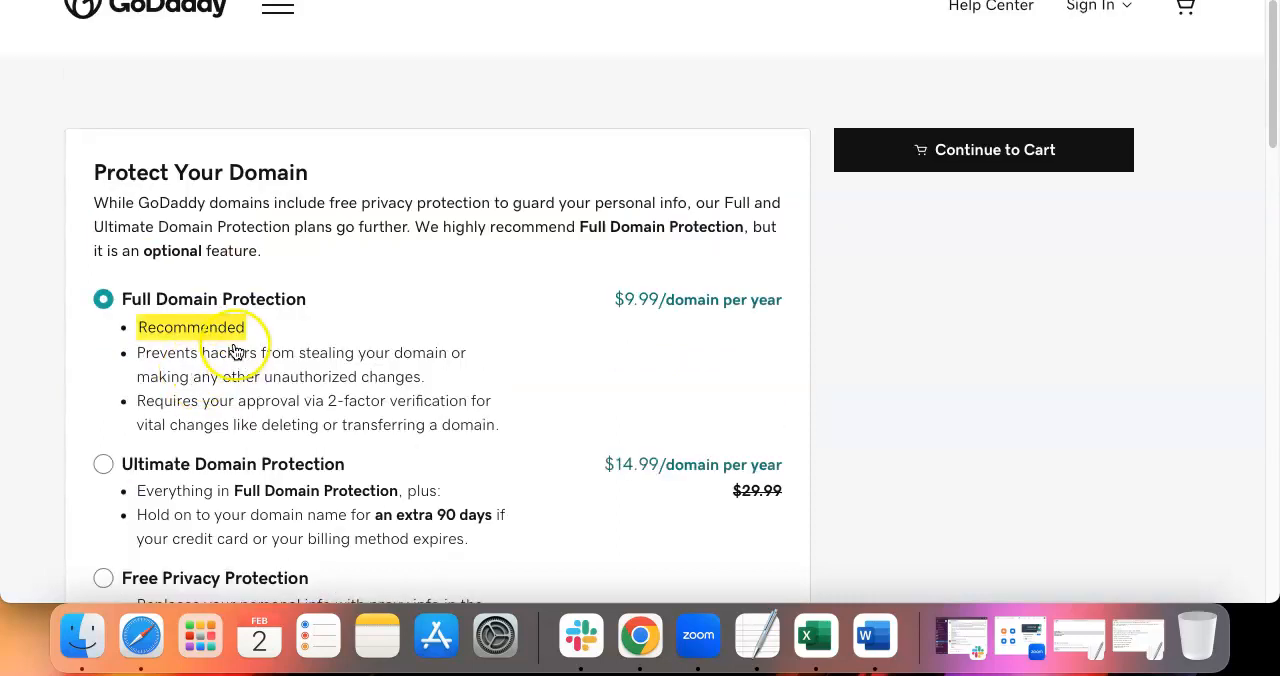
pyautogui.click(940, 150)
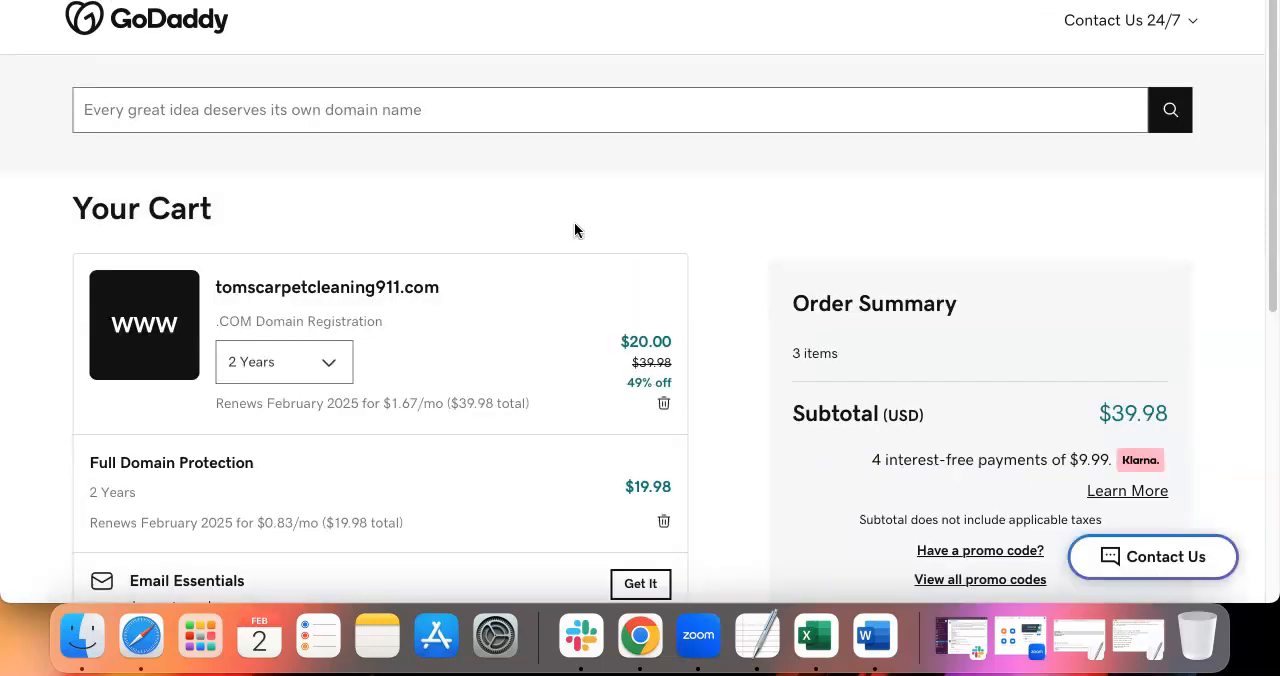
# Review the registration term choices for tomscarpetcleaning911.com in the cart without changing the term
pyautogui.scroll(-1, 527, 260)
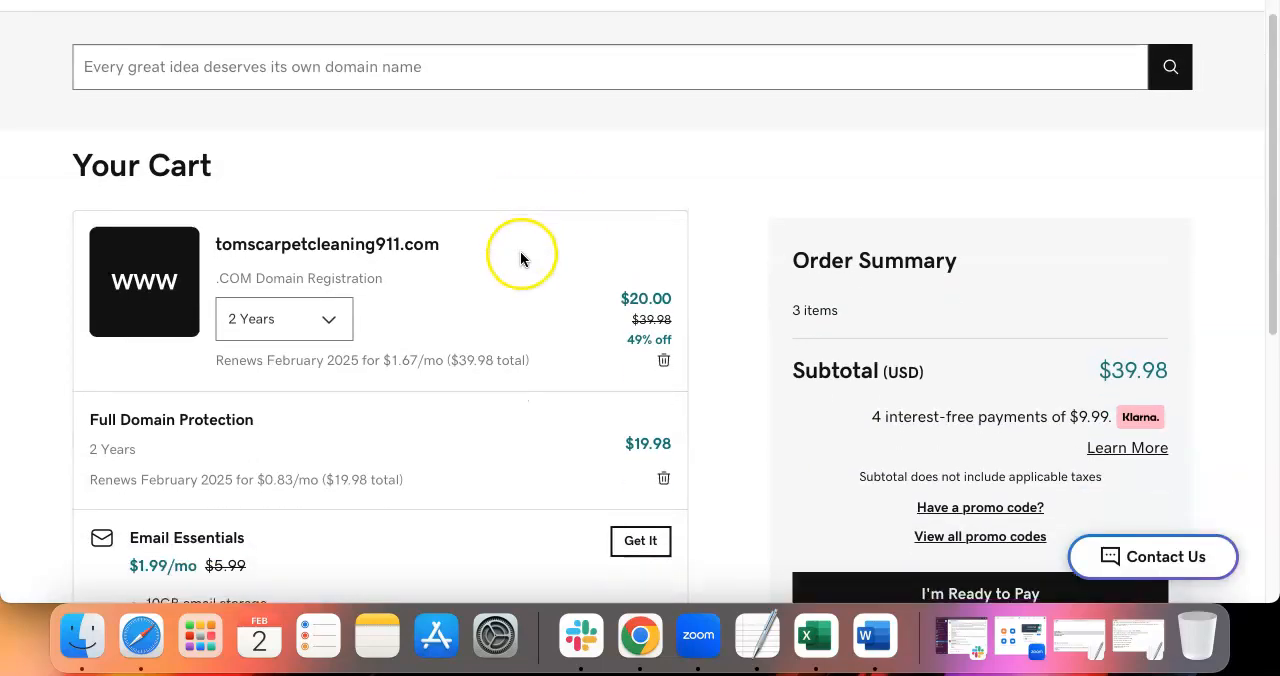
pyautogui.click(342, 297)
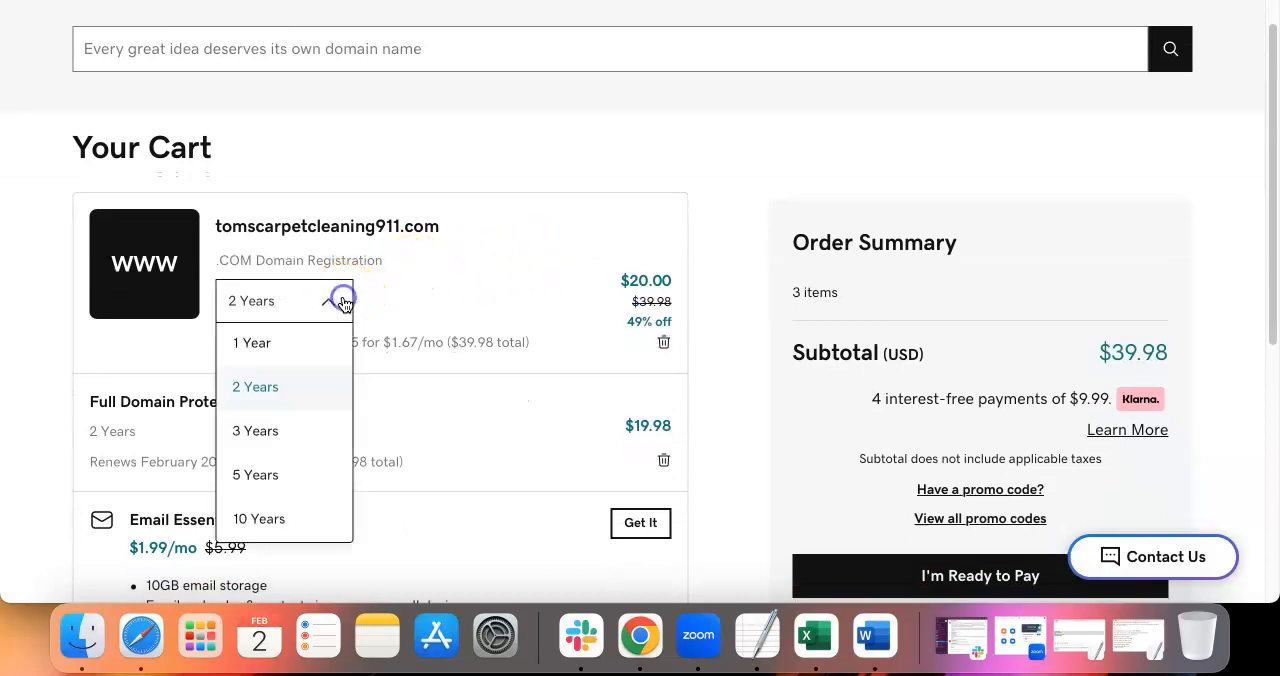
pyautogui.click(511, 249)
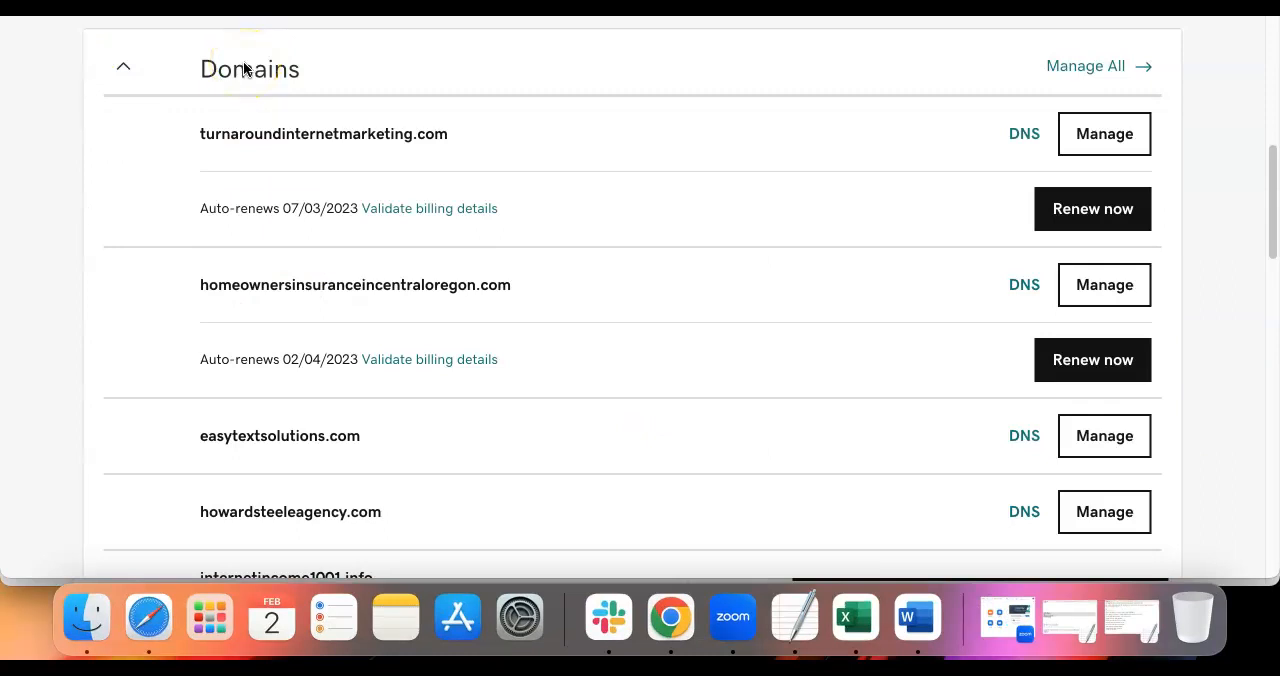
# Find internetincome1001.info in the account's list of owned domains and open its management dashboard
pyautogui.scroll(-1, 430, 275)
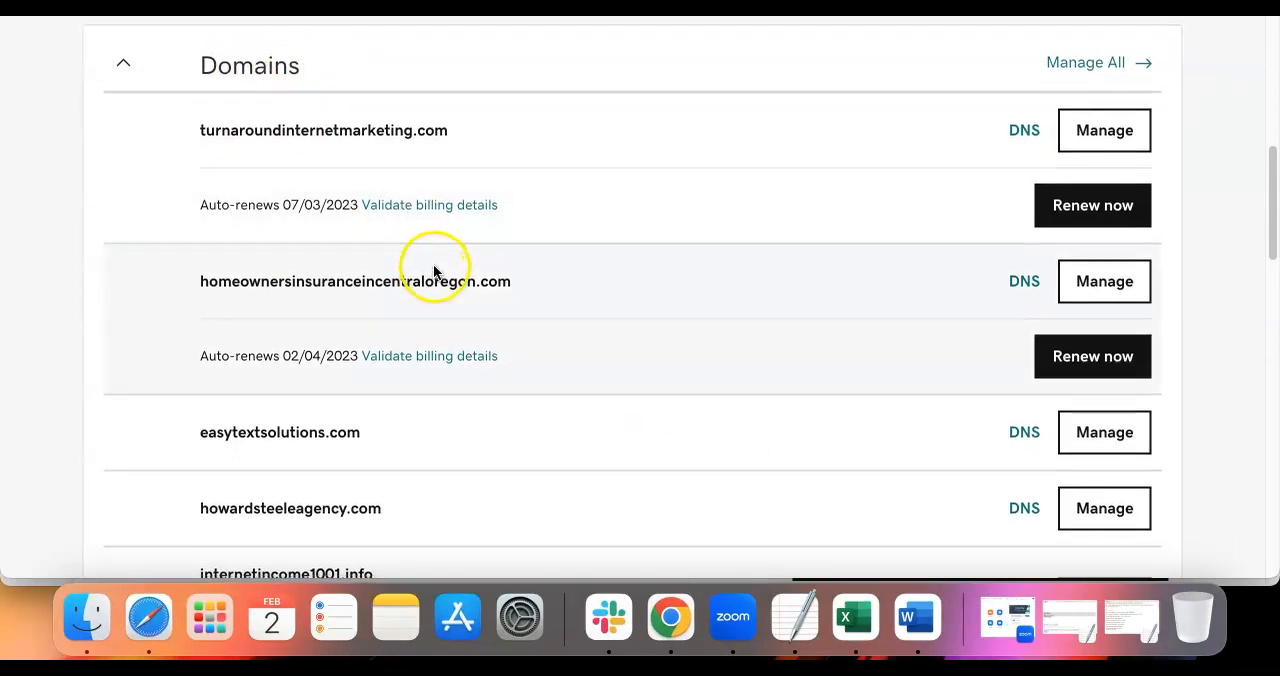
pyautogui.scroll(-2, 440, 278)
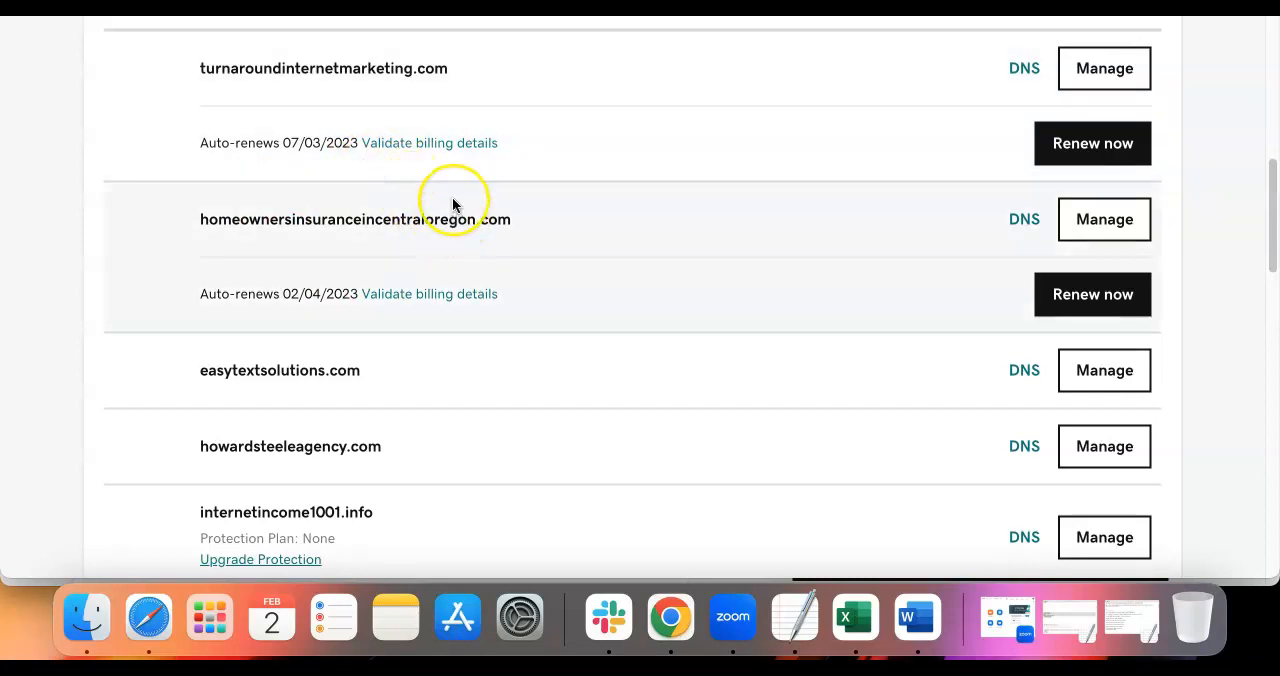
pyautogui.scroll(-5, 452, 203)
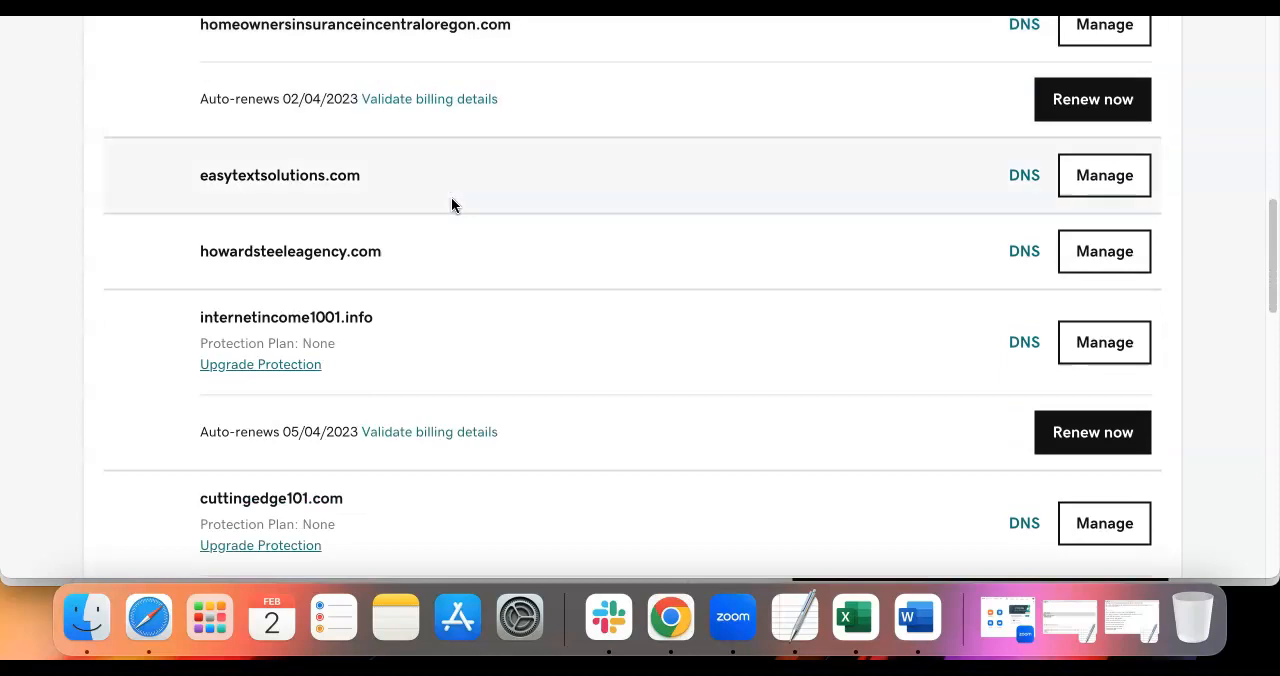
pyautogui.moveTo(378, 318); pyautogui.dragTo(197, 311)
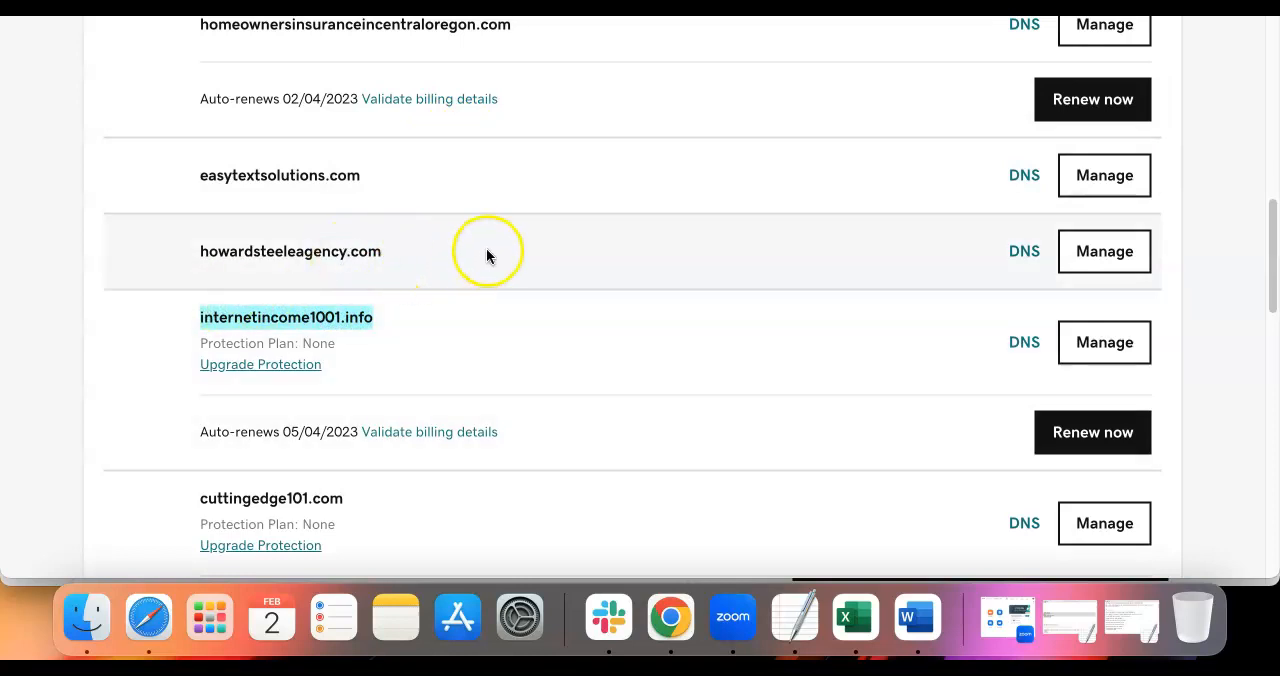
pyautogui.click(1106, 352)
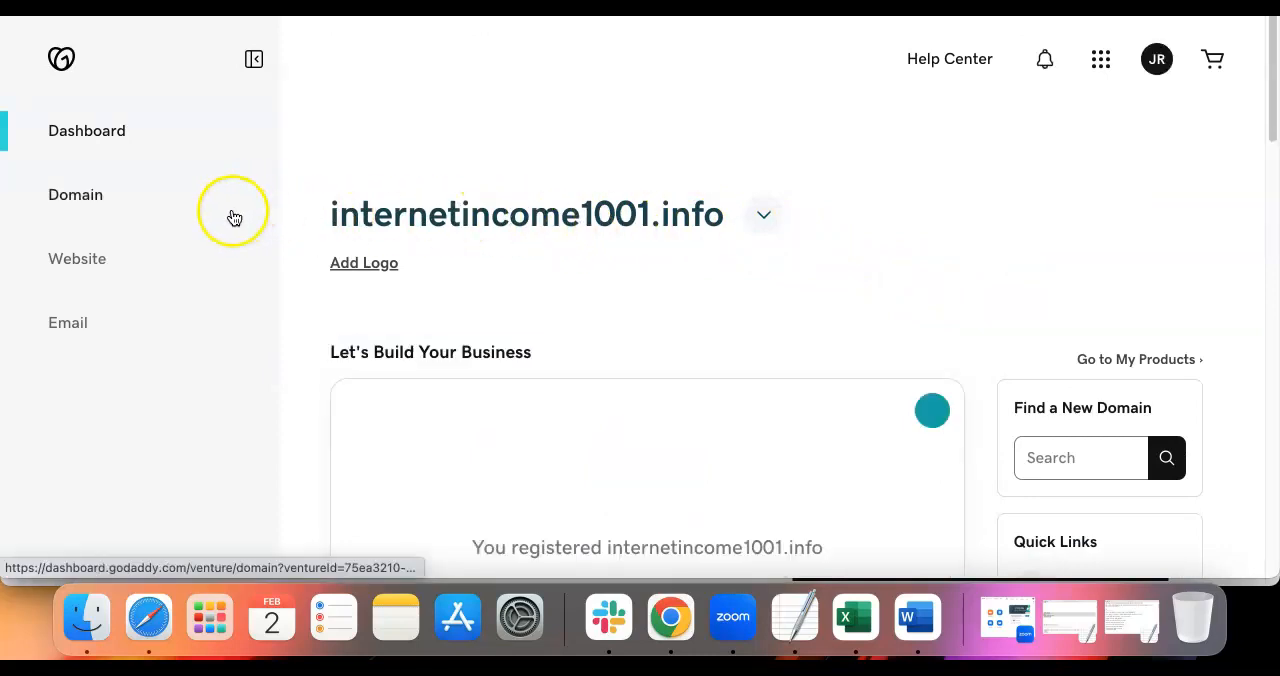
# Open the website options for internetincome1001.info and view the Managed WordPress hosting plans
pyautogui.click(96, 264)
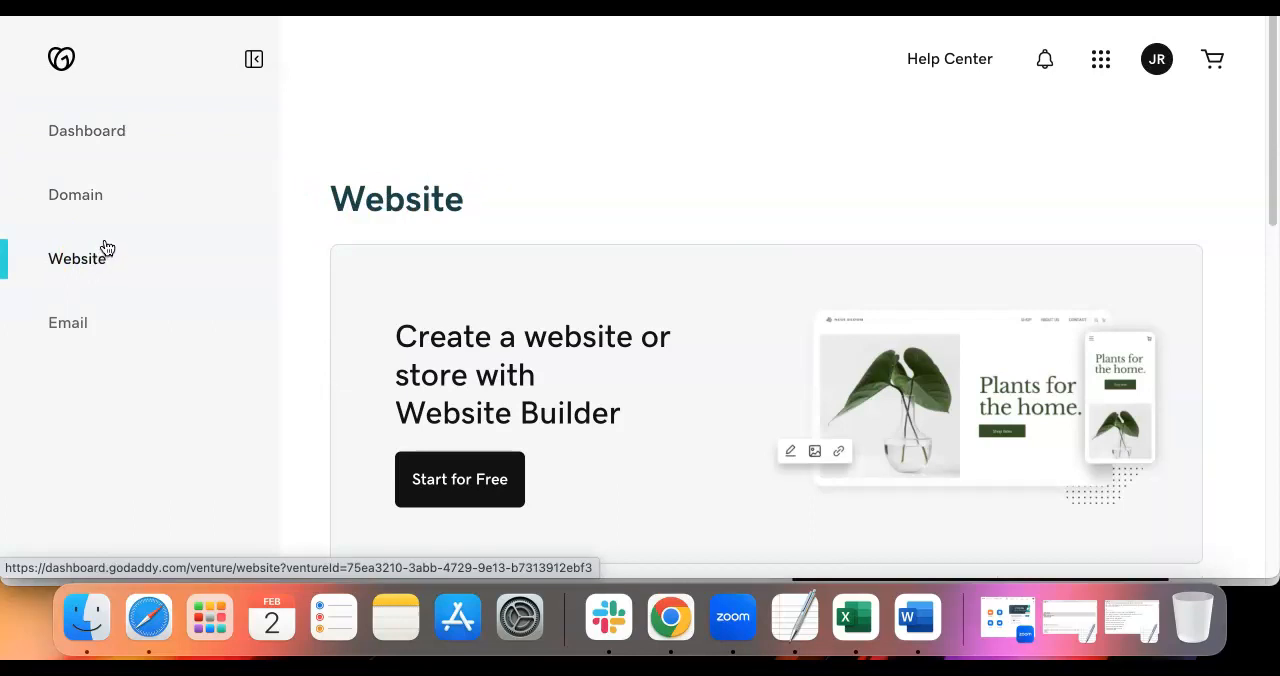
pyautogui.click(98, 258)
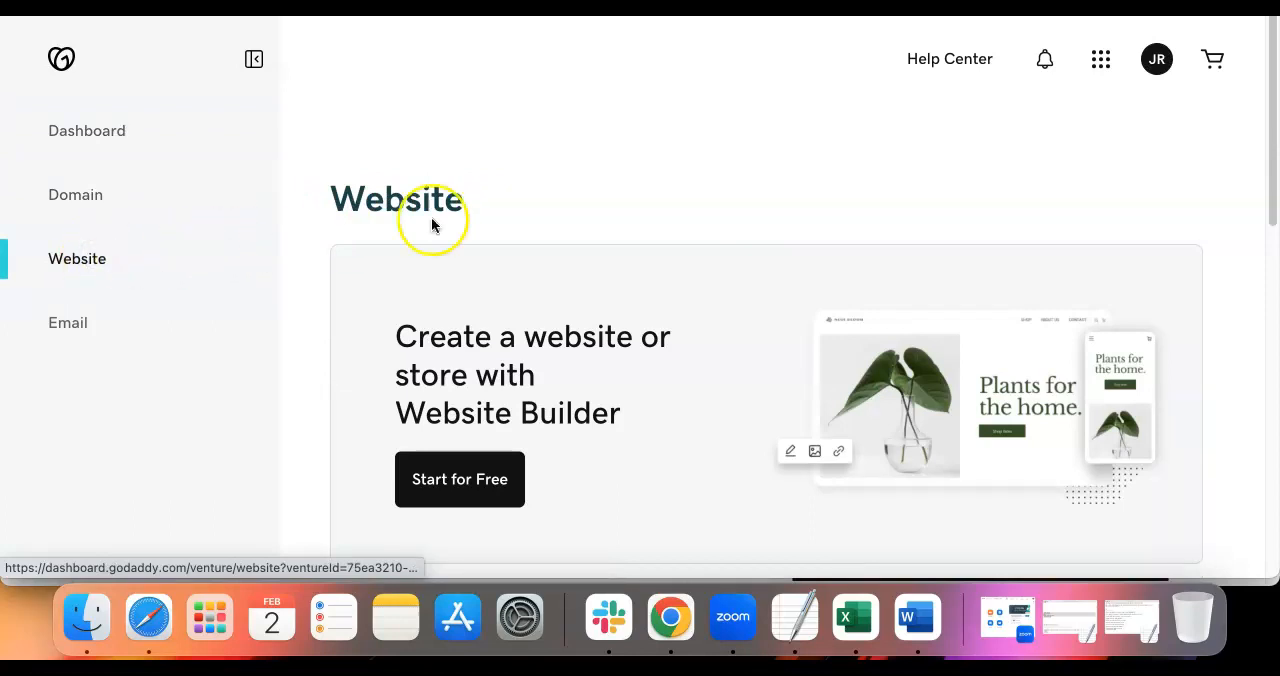
pyautogui.scroll(-5, 543, 220)
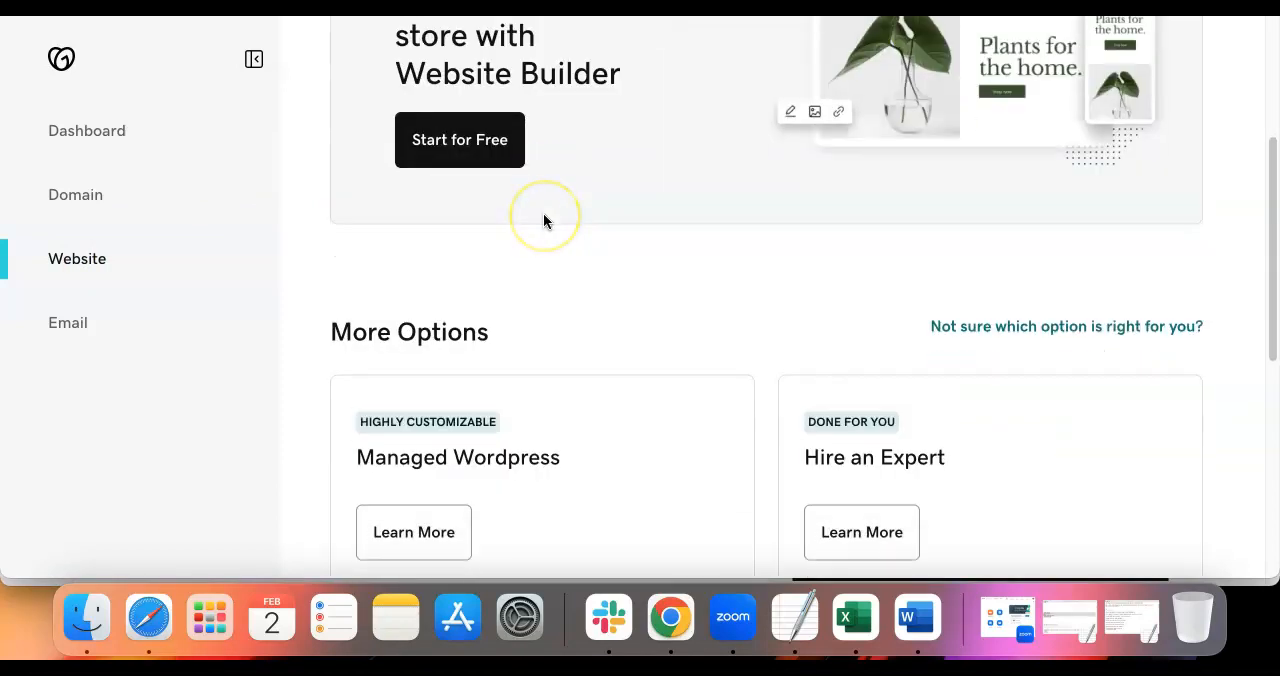
pyautogui.scroll(-2, 544, 212)
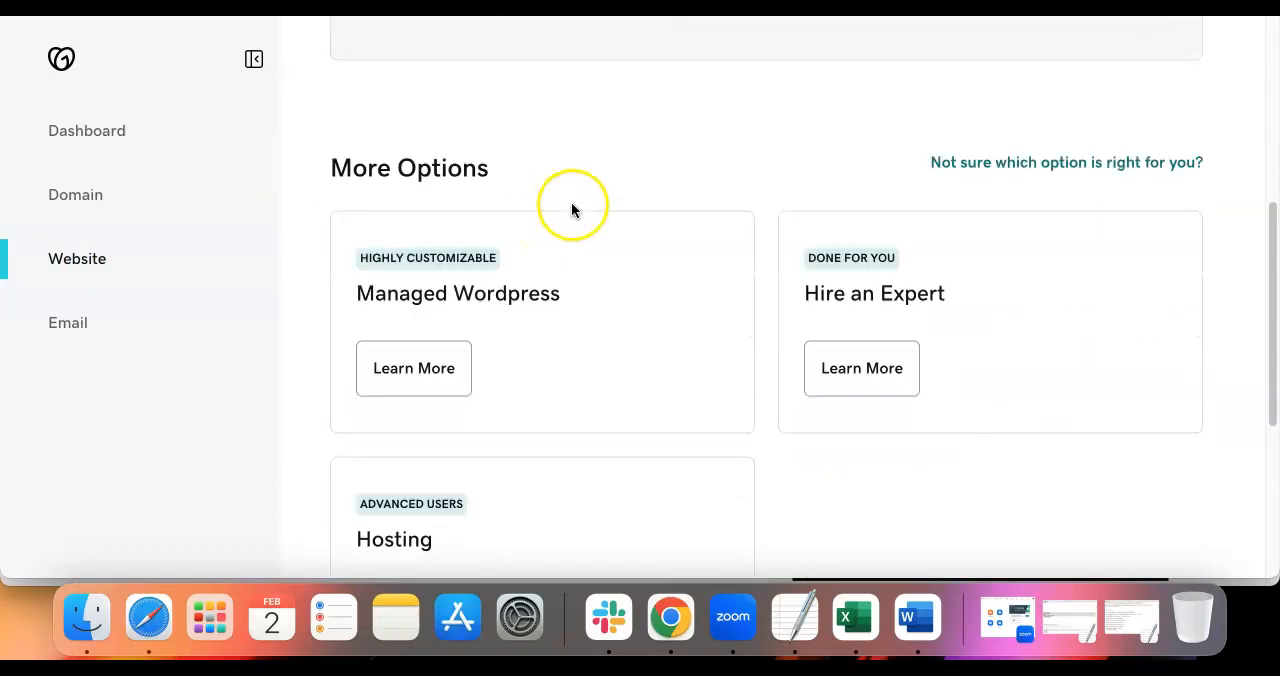
pyautogui.click(396, 298)
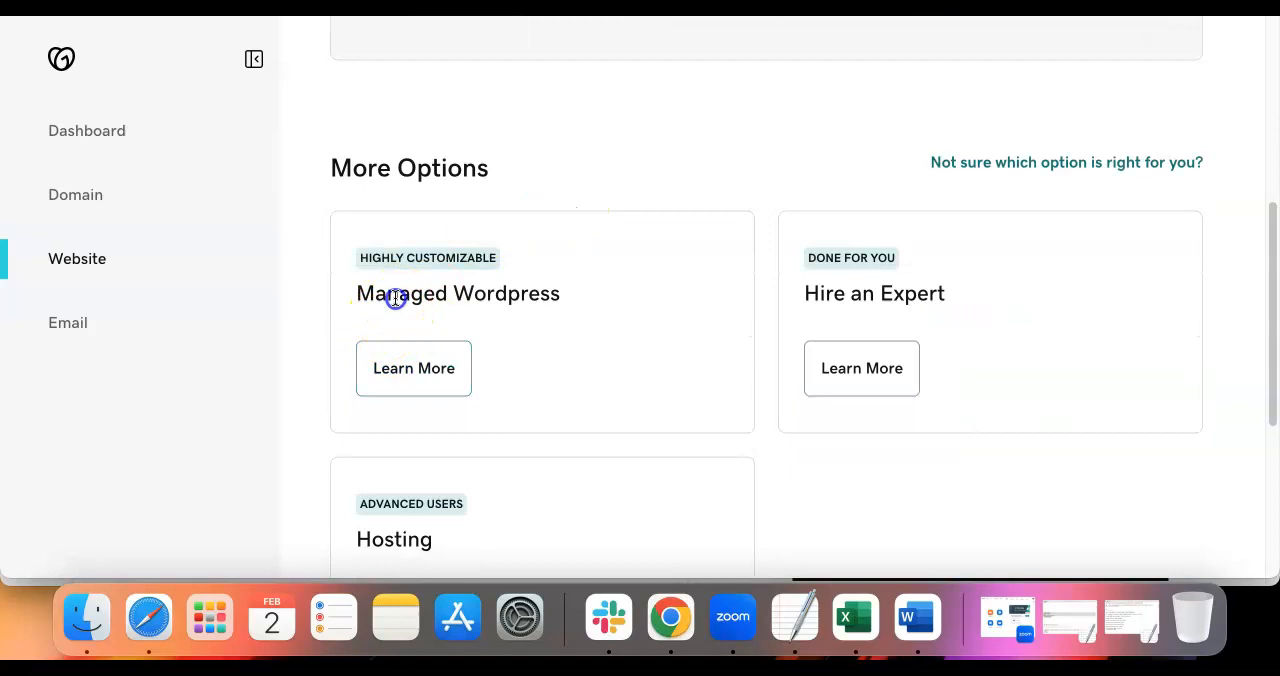
pyautogui.tripleClick(396, 298)
pyautogui.click(410, 373)
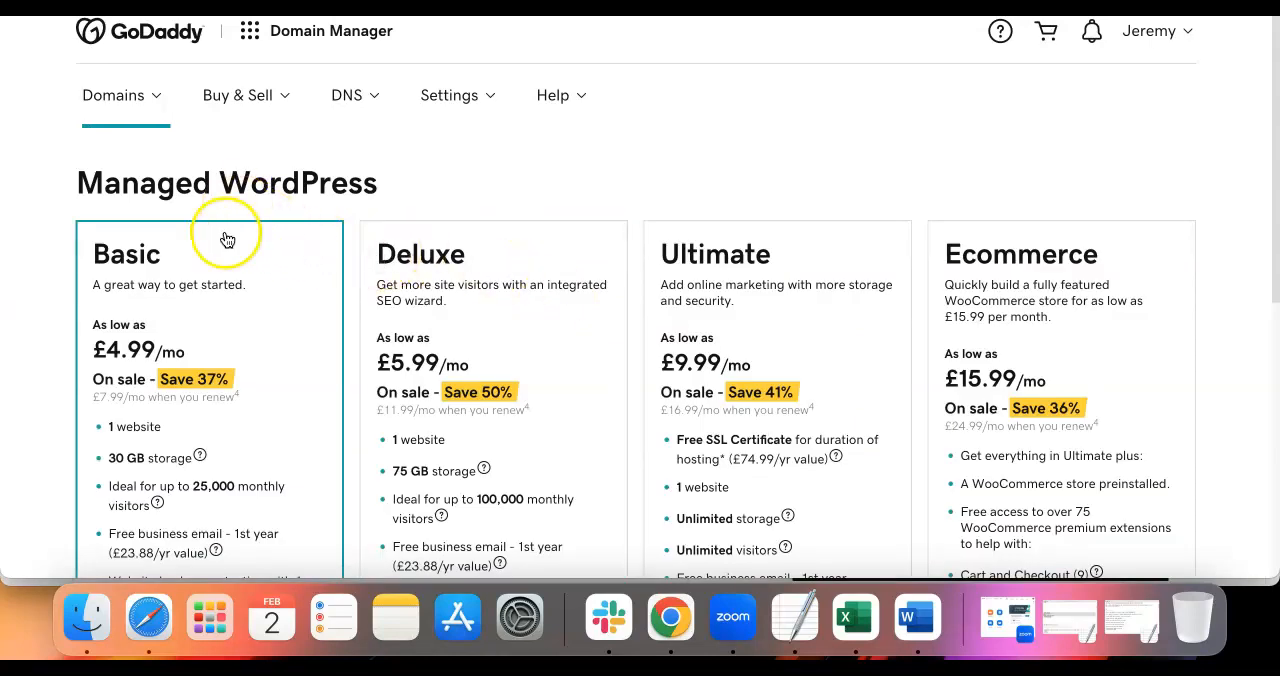
pyautogui.scroll(-2, 217, 314)
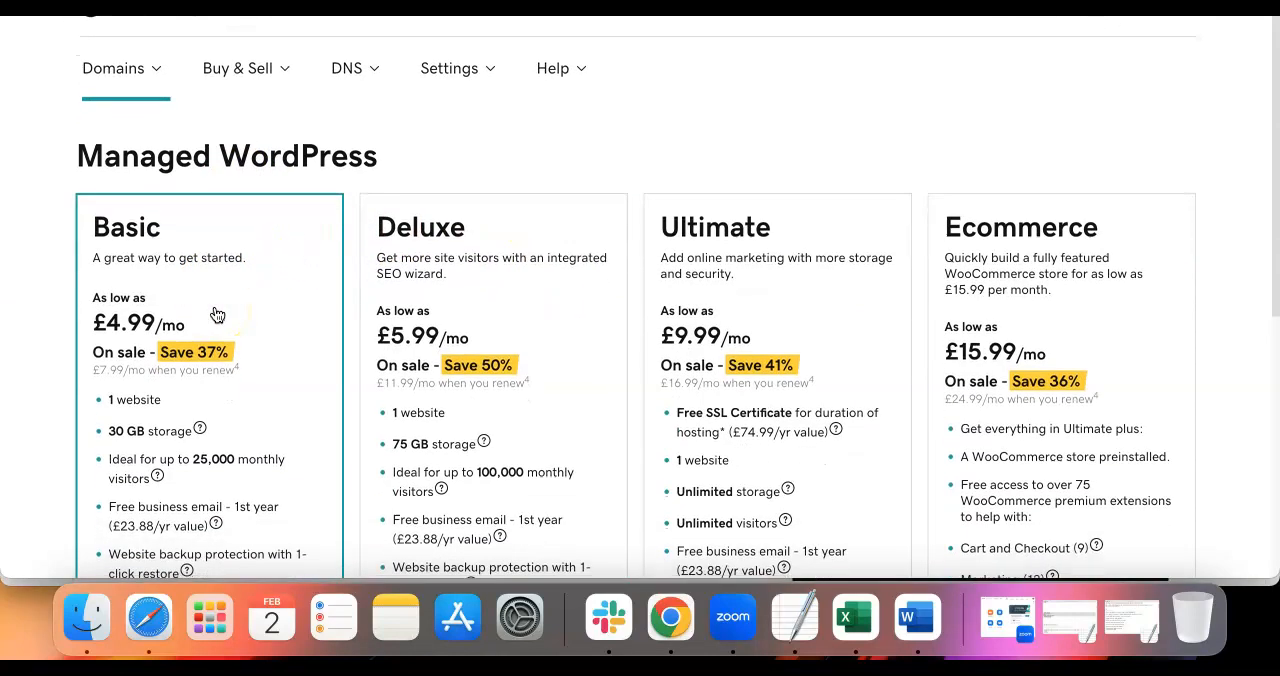
# Examine the prices and included features of the Managed WordPress plans down to the purchase option
pyautogui.scroll(-1, 217, 310)
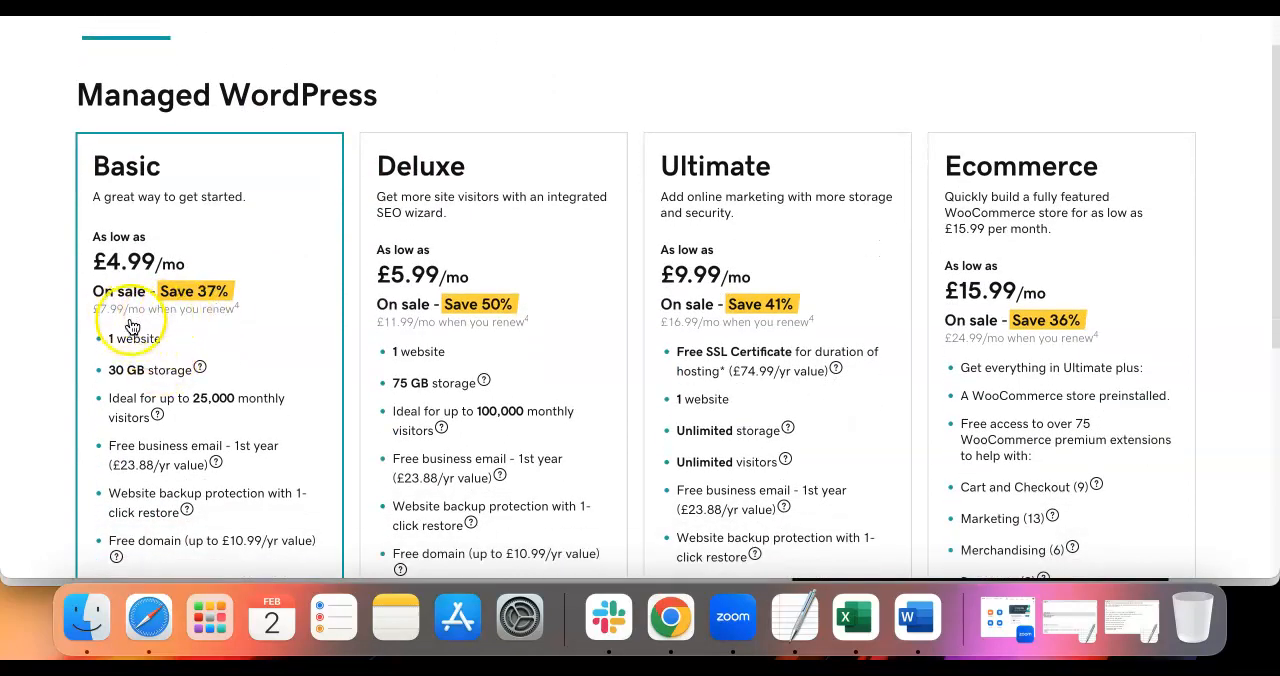
pyautogui.scroll(-1, 118, 325)
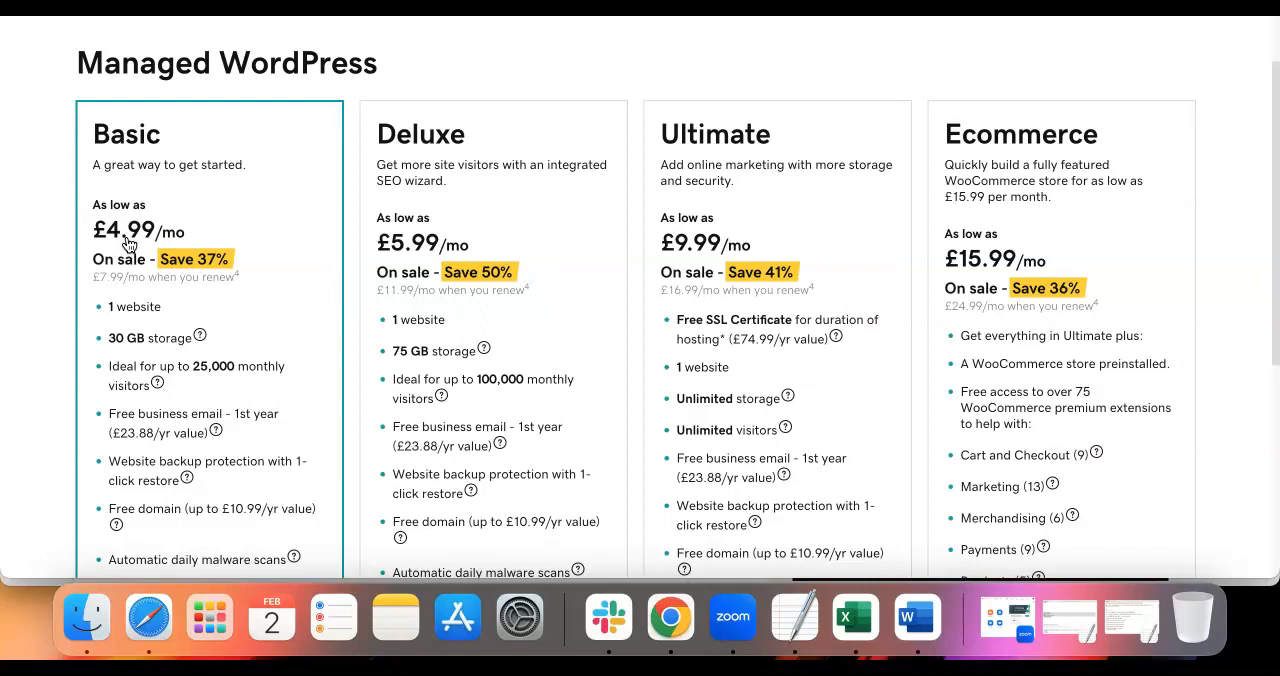
pyautogui.scroll(-4, 135, 248)
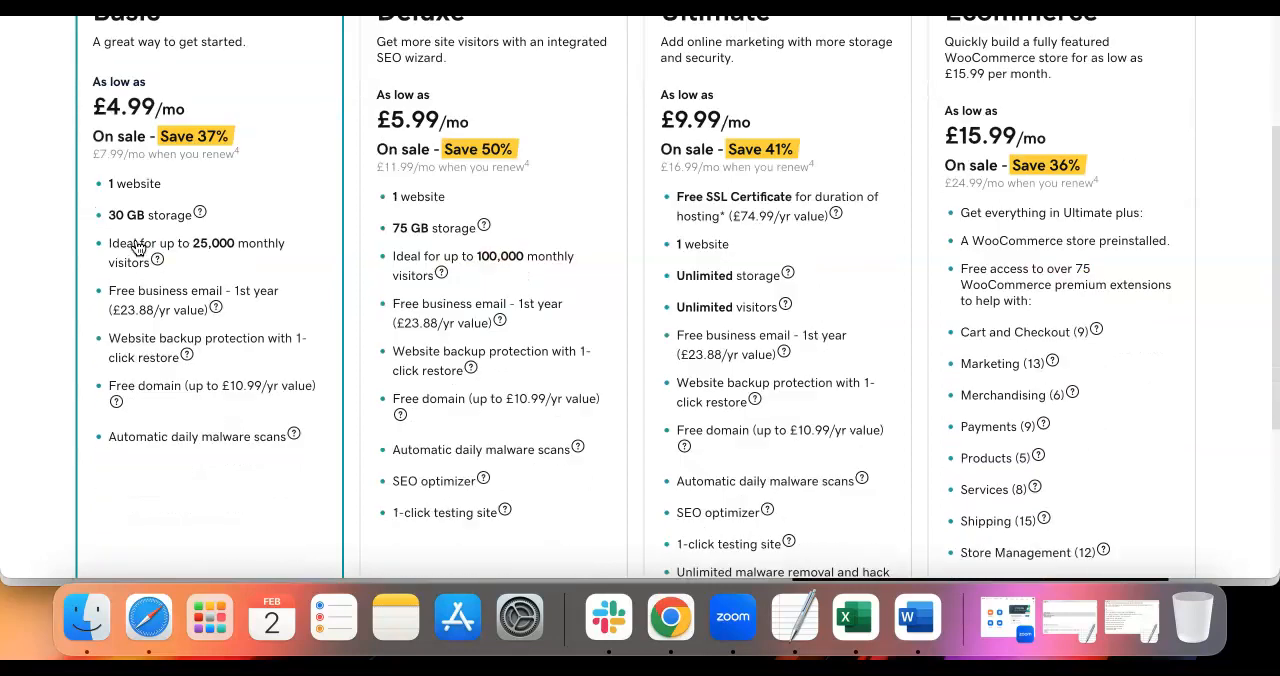
pyautogui.scroll(-2, 140, 249)
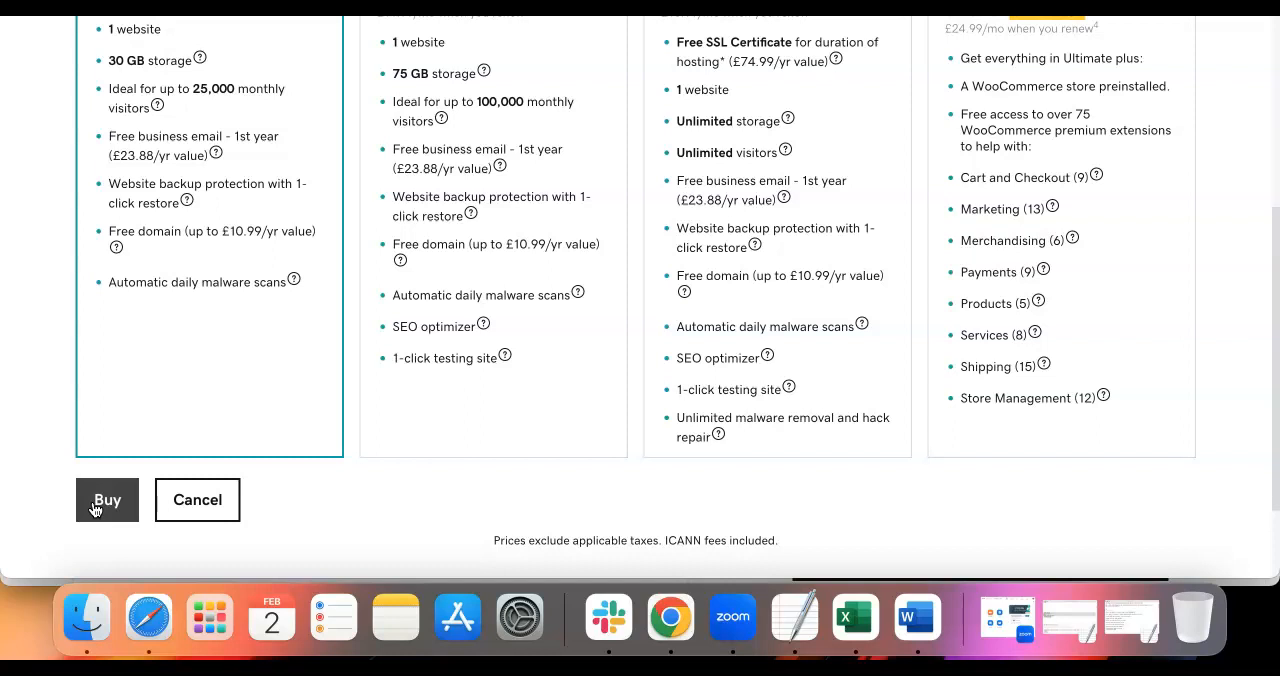
# Switch to the Jone Carpet Cleaning site's WordPress dashboard and review its installed themes
pyautogui.click(42, 75)
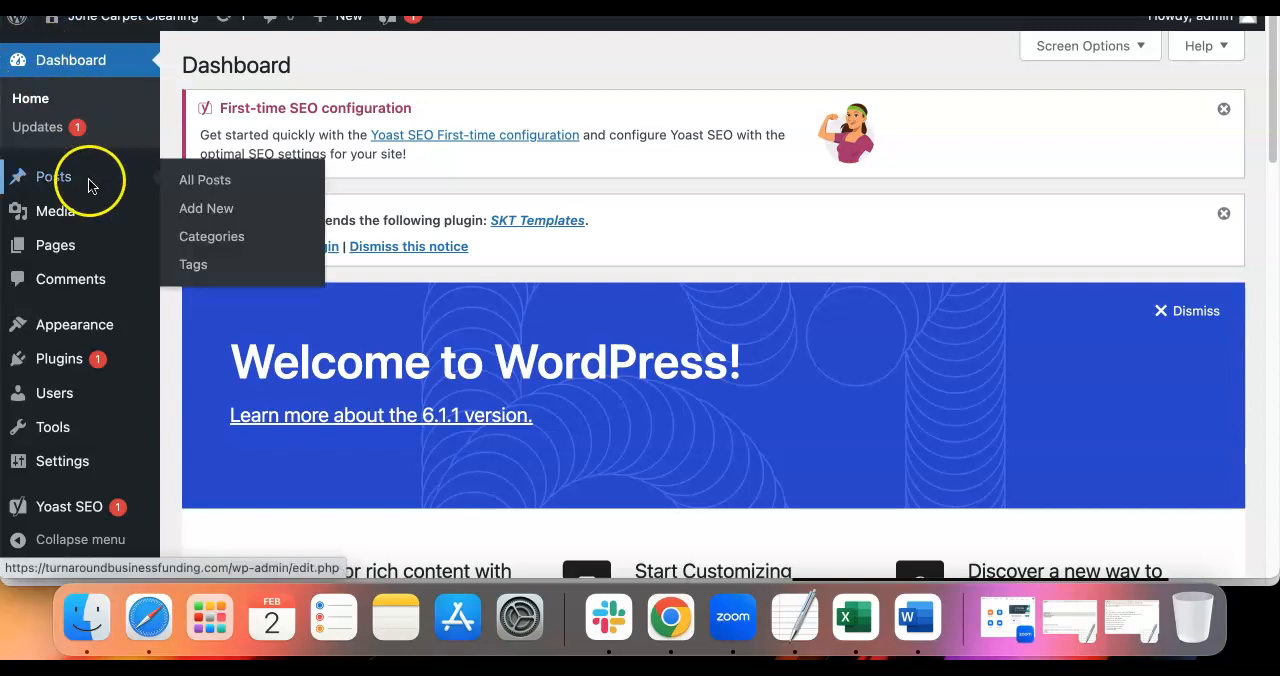
pyautogui.moveTo(79, 262)
pyautogui.moveTo(87, 326)
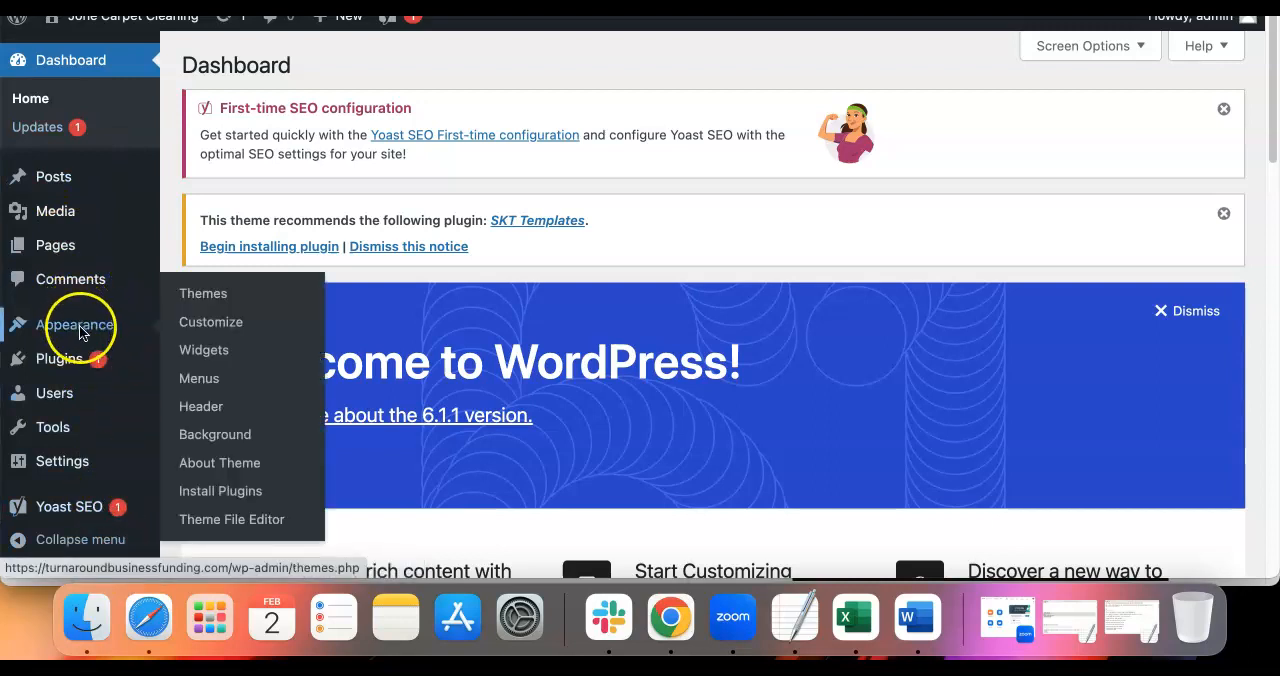
pyautogui.click(195, 297)
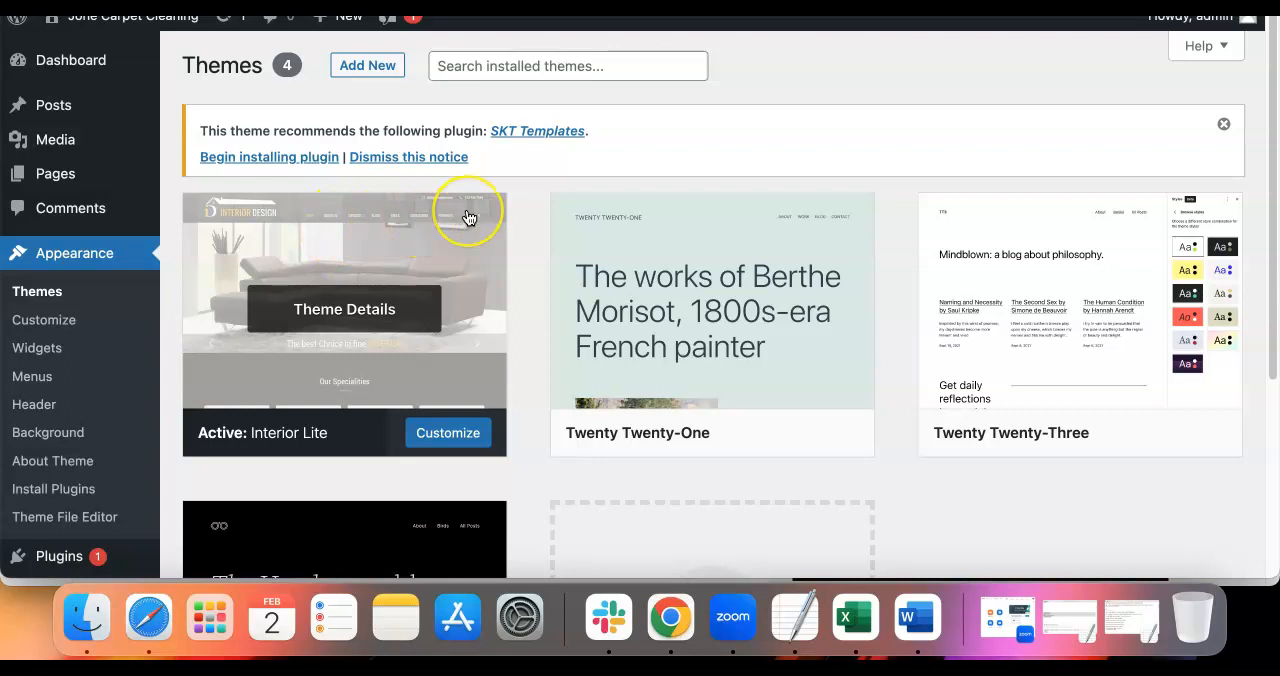
pyautogui.scroll(-1, 708, 260)
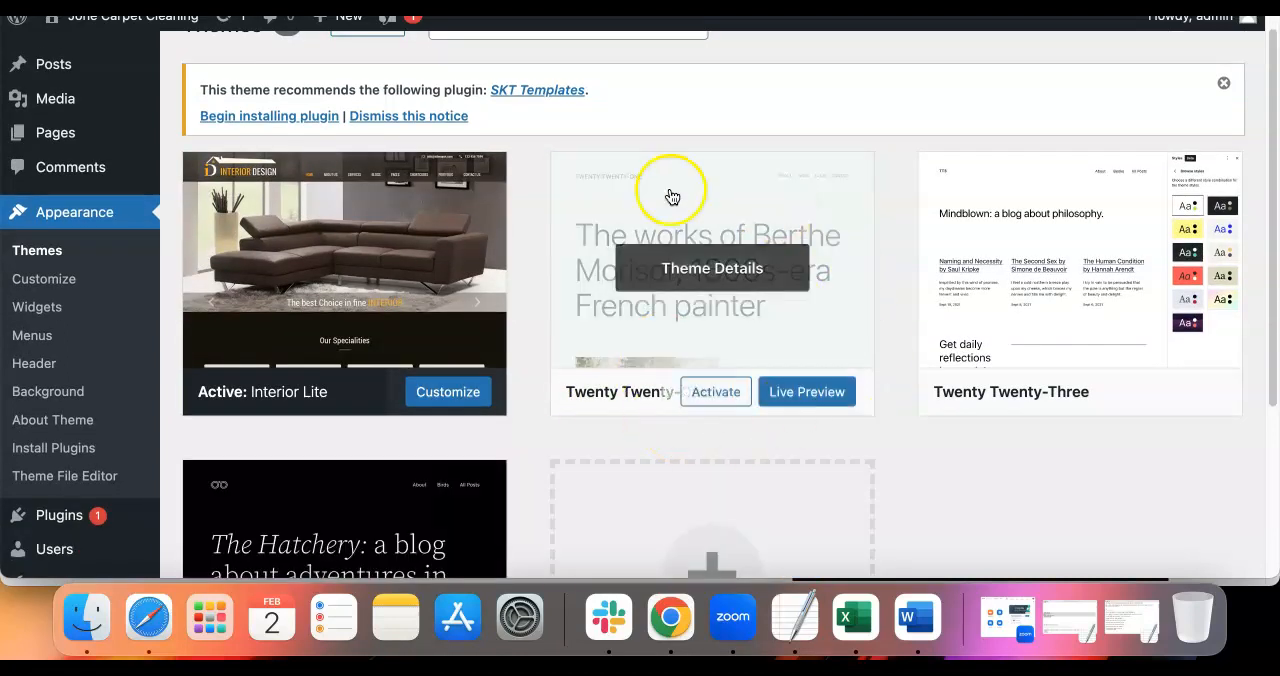
pyautogui.scroll(1, 590, 302)
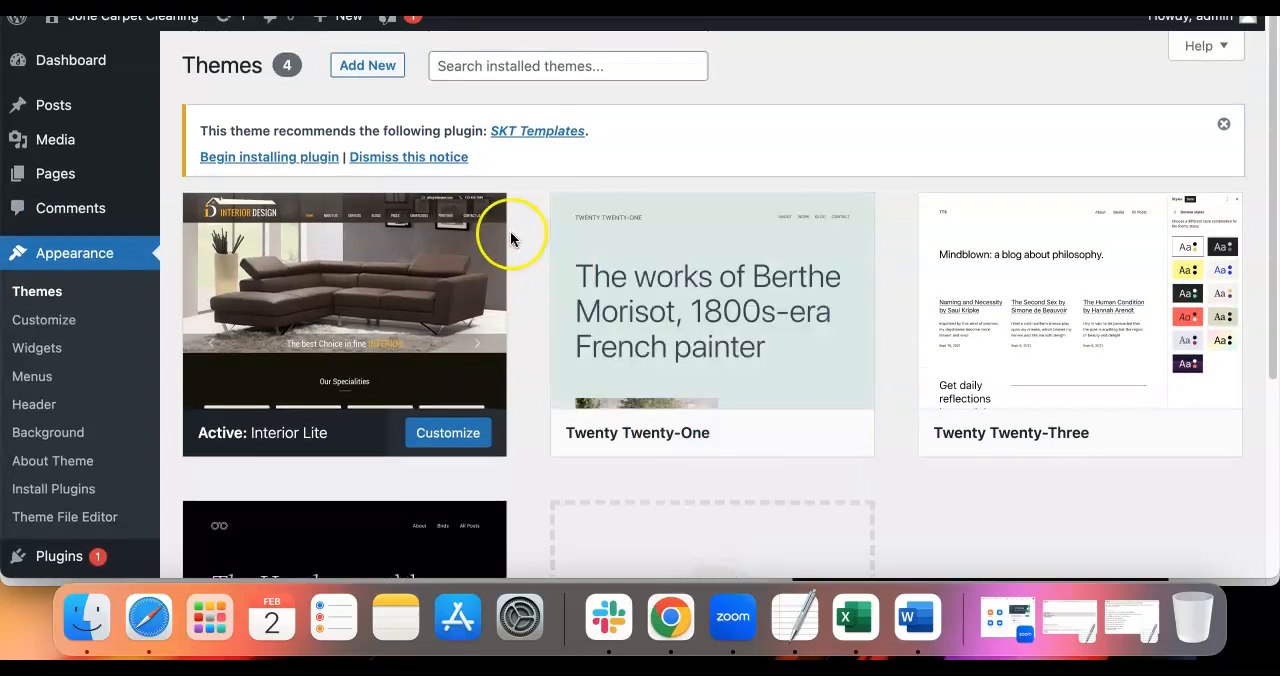
# Open the directory for adding new themes and browse the Latest and Block Themes collections
pyautogui.click(363, 67)
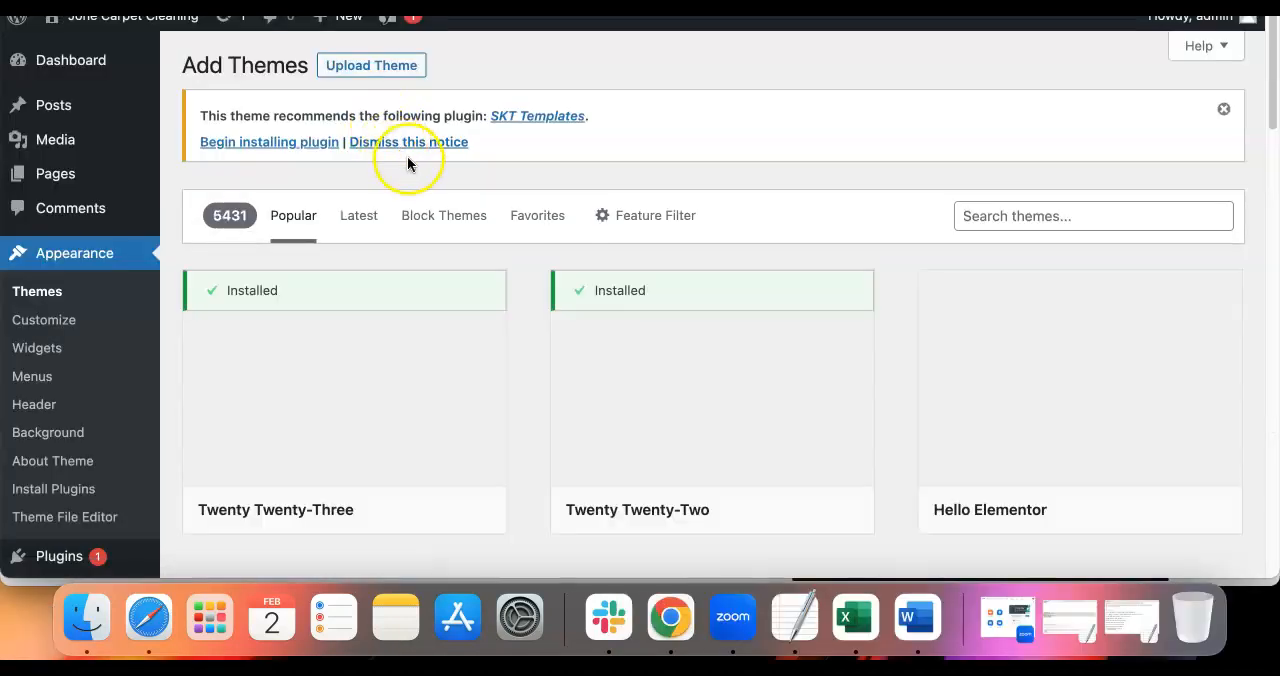
pyautogui.click(357, 217)
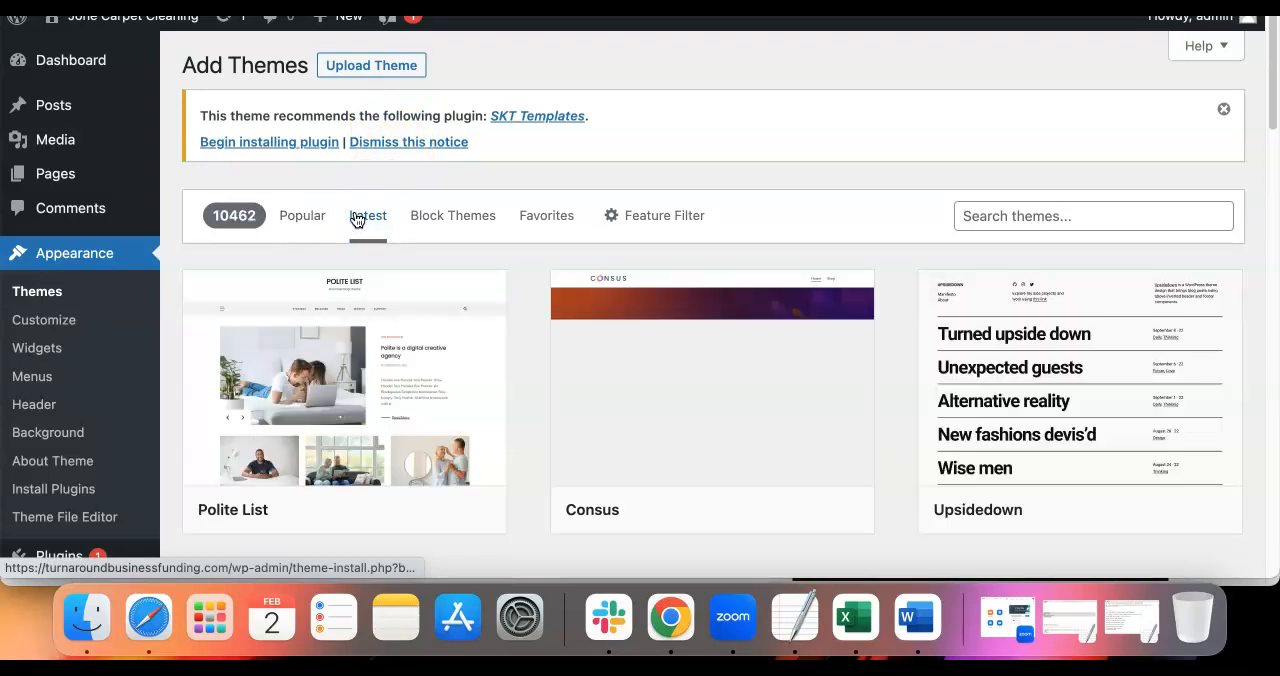
pyautogui.click(466, 216)
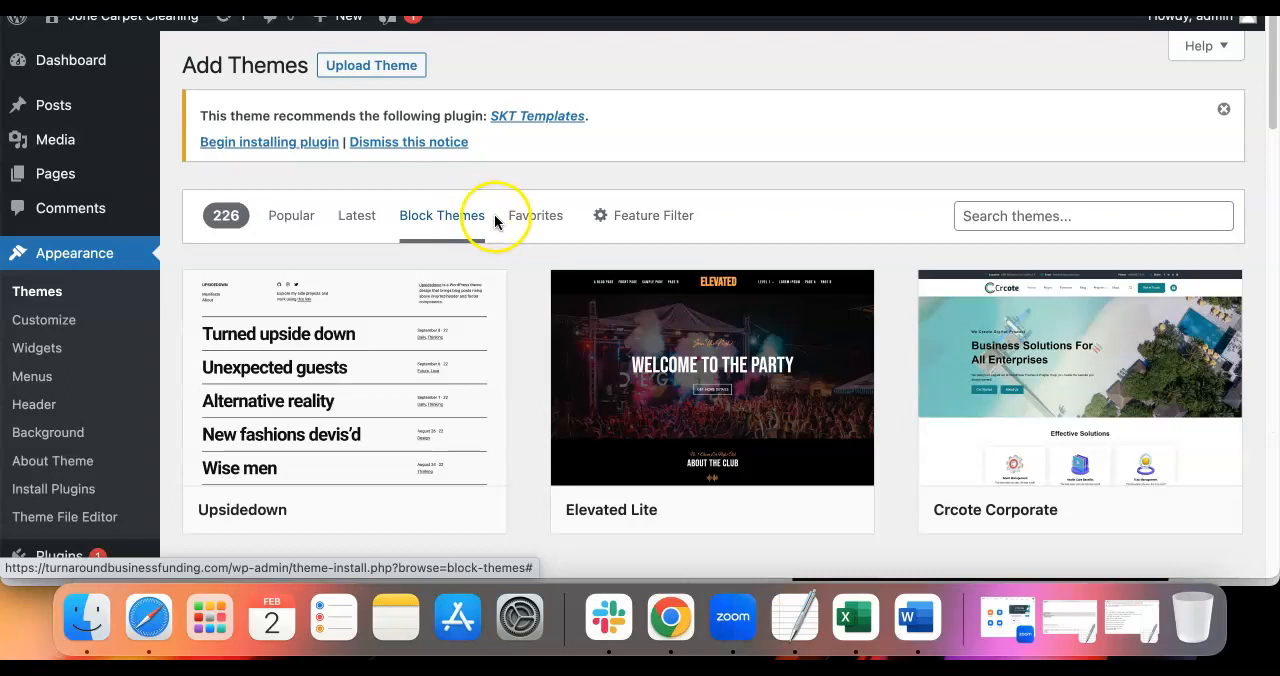
# Search the theme directory for "carpet cleaning"
pyautogui.click(1003, 216)
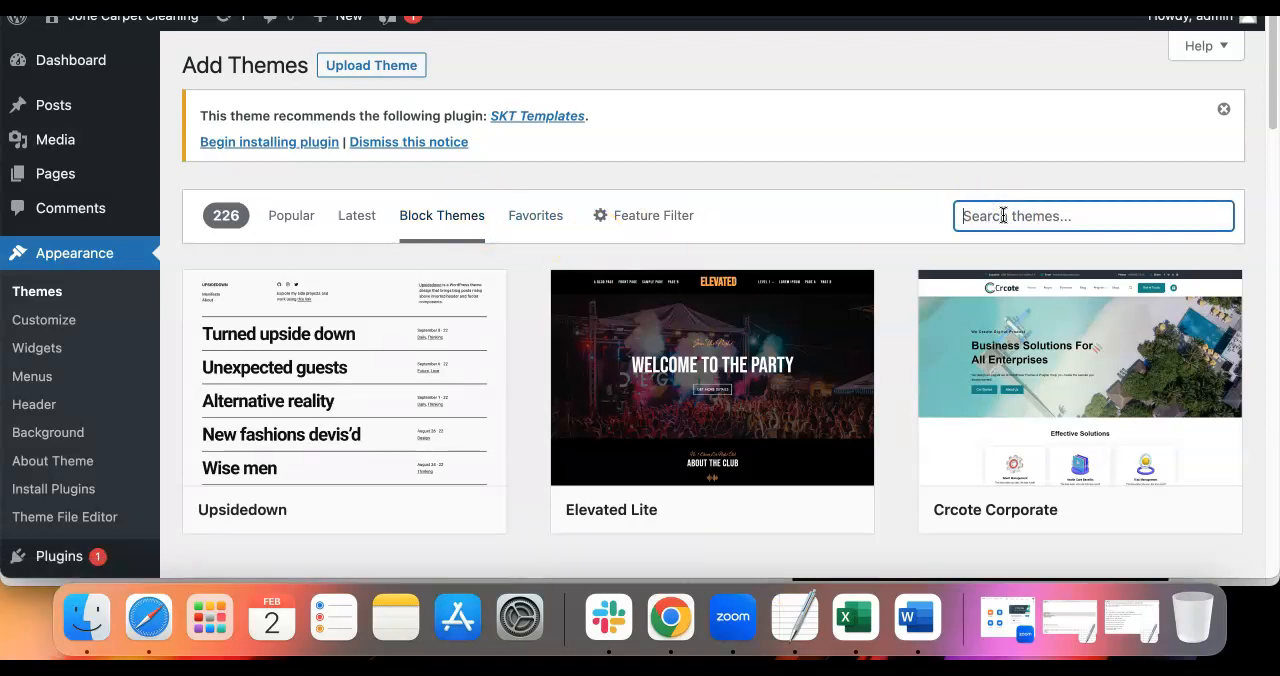
pyautogui.write('car')
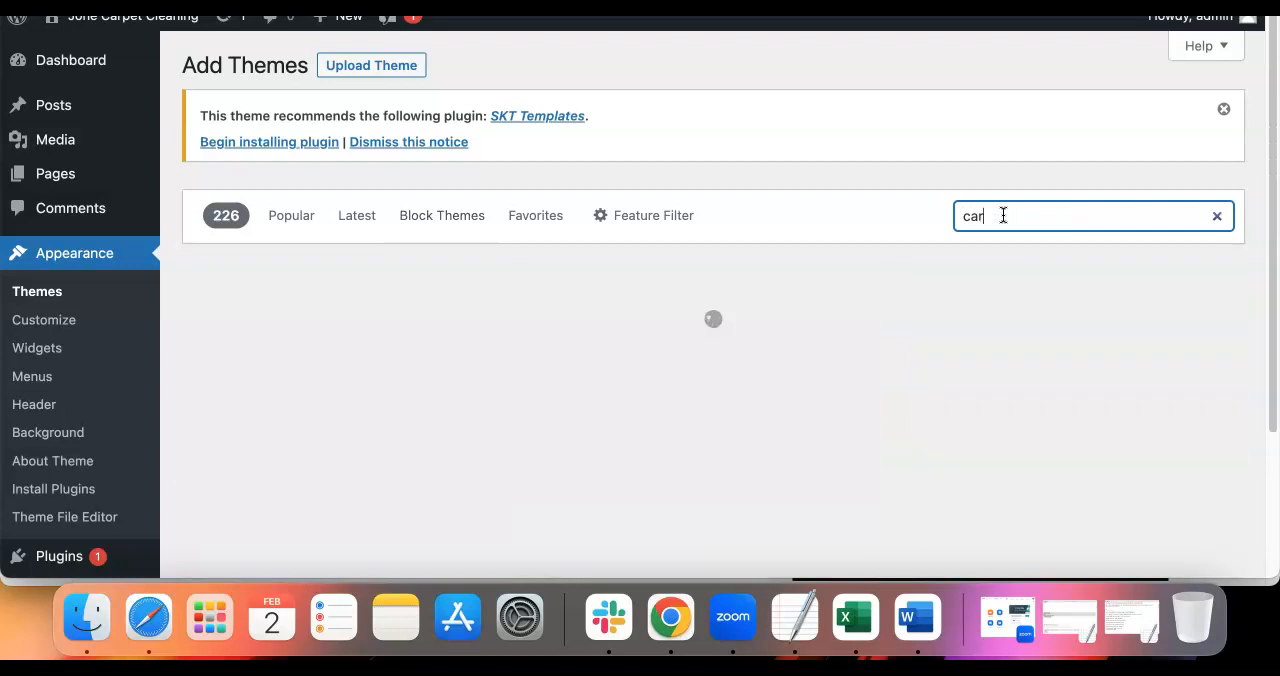
pyautogui.write('pet cleaning')
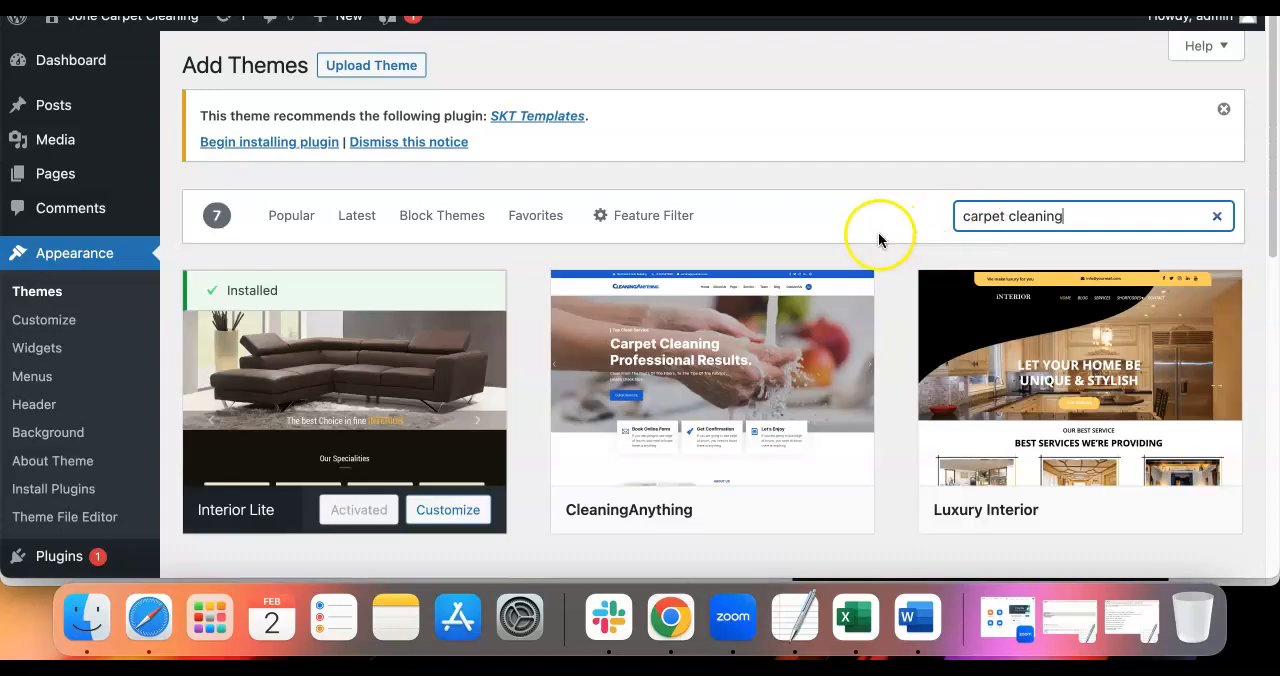
# Look over the carpet cleaning themes, inspecting Interior Lite and CleaningAnything without installing either
pyautogui.moveTo(837, 316)
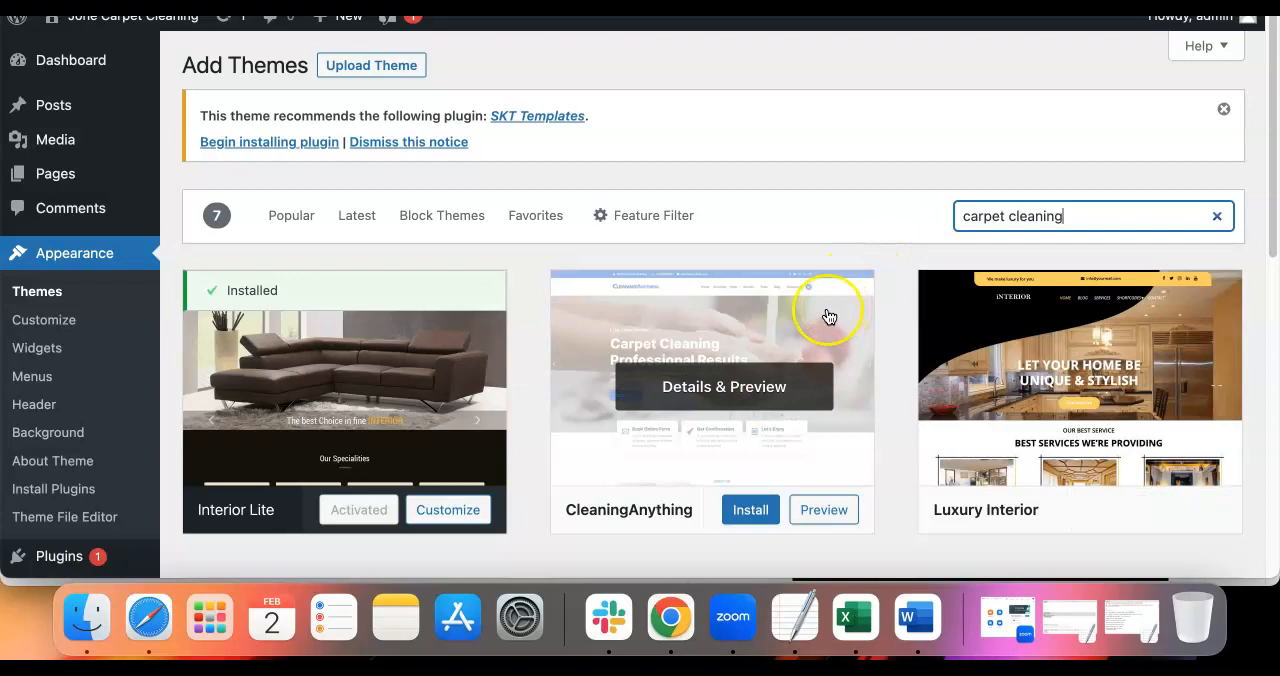
pyautogui.scroll(-1, 700, 270)
pyautogui.moveTo(380, 271)
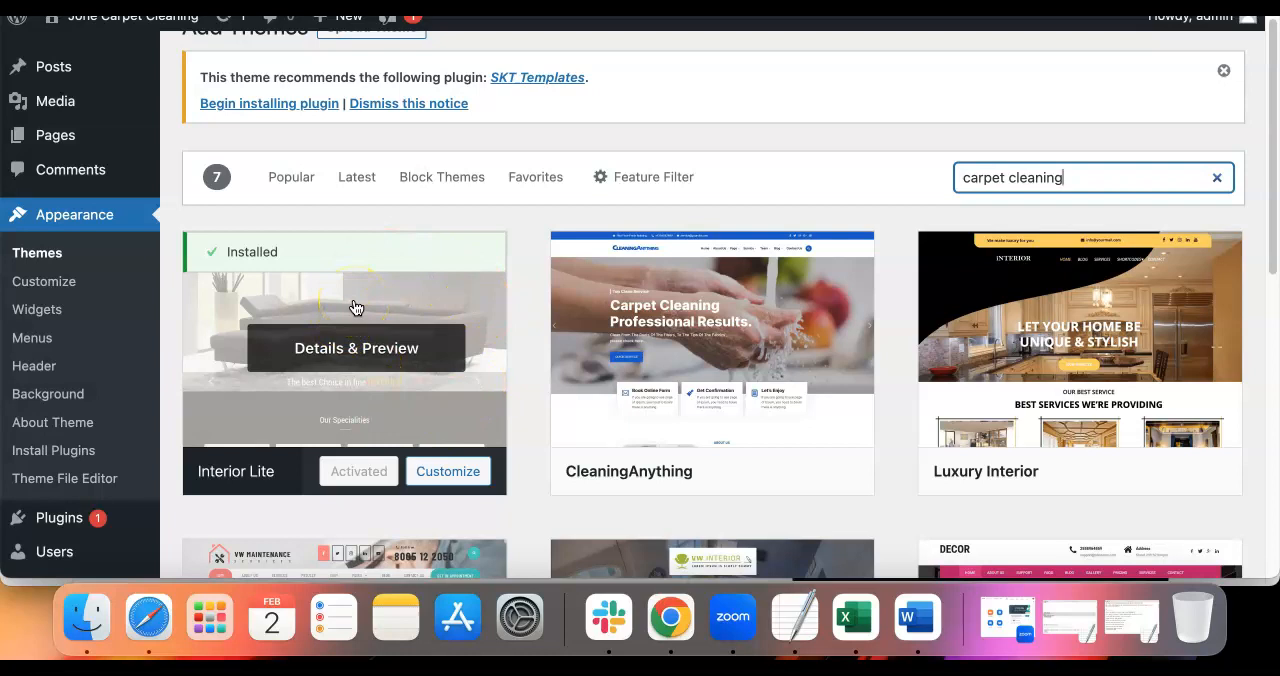
pyautogui.click(365, 300)
pyautogui.moveTo(688, 284)
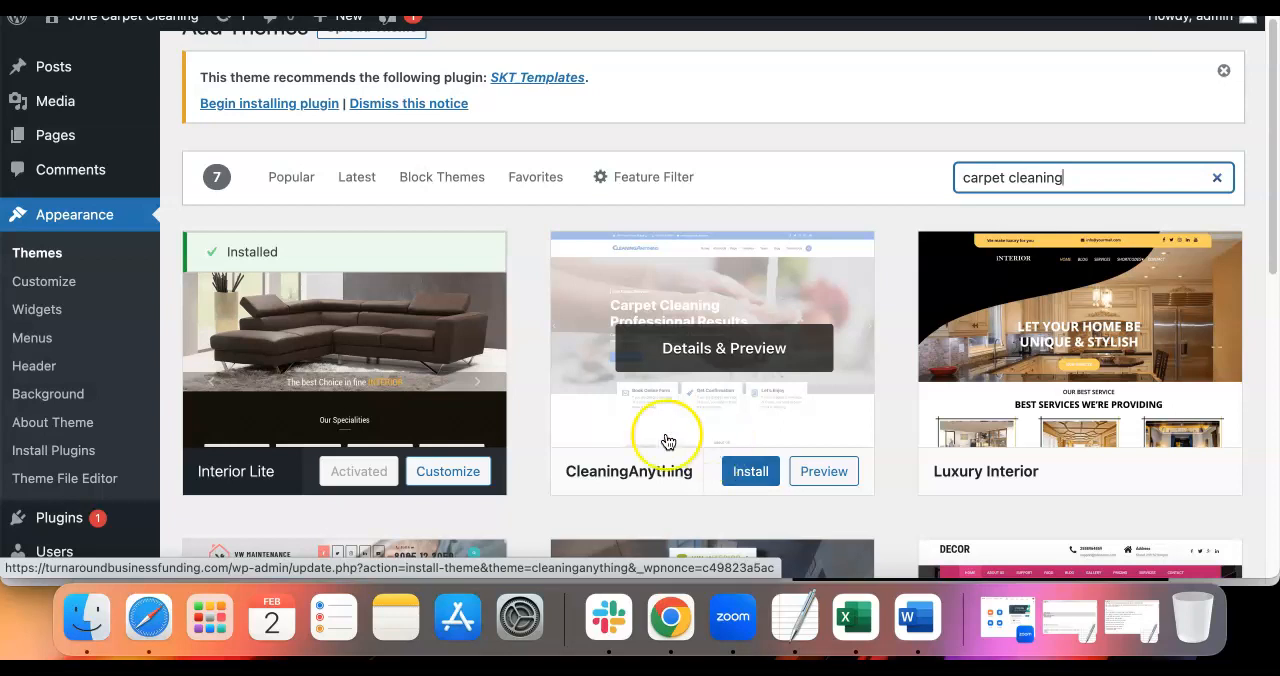
# Open the site's general settings and review the Site Title field and its text
pyautogui.scroll(-2, 60, 430)
pyautogui.scroll(-5, 65, 438)
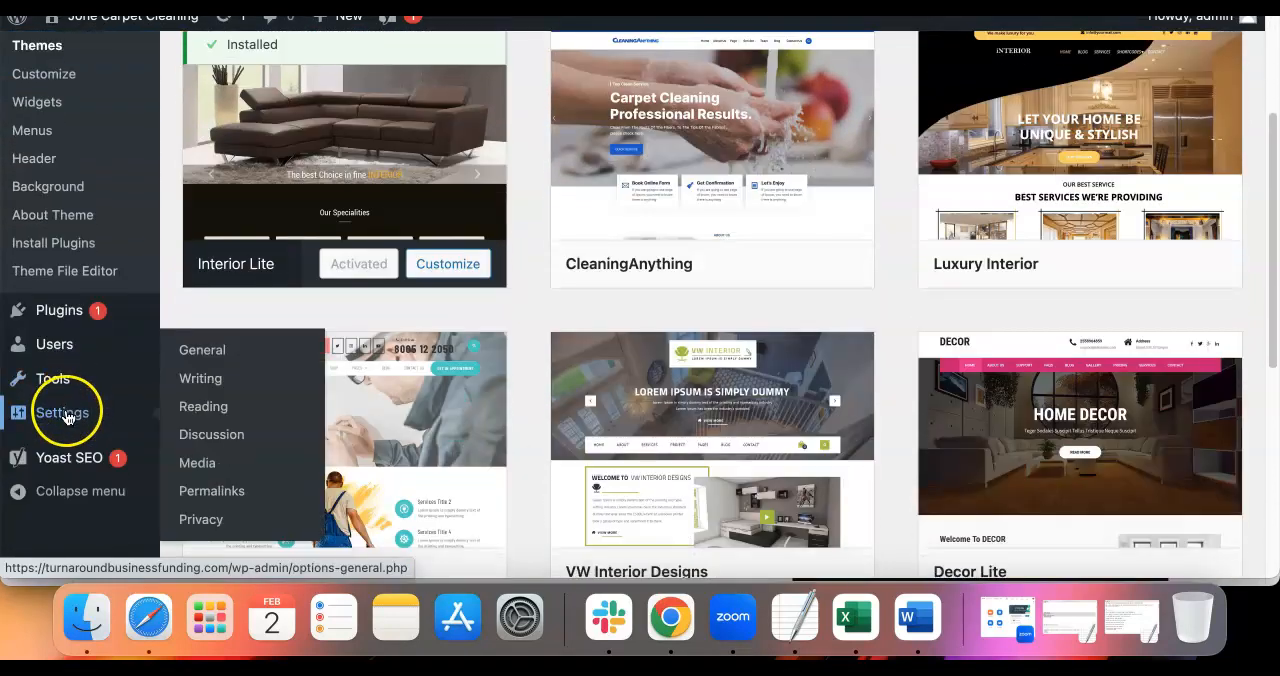
pyautogui.click(205, 349)
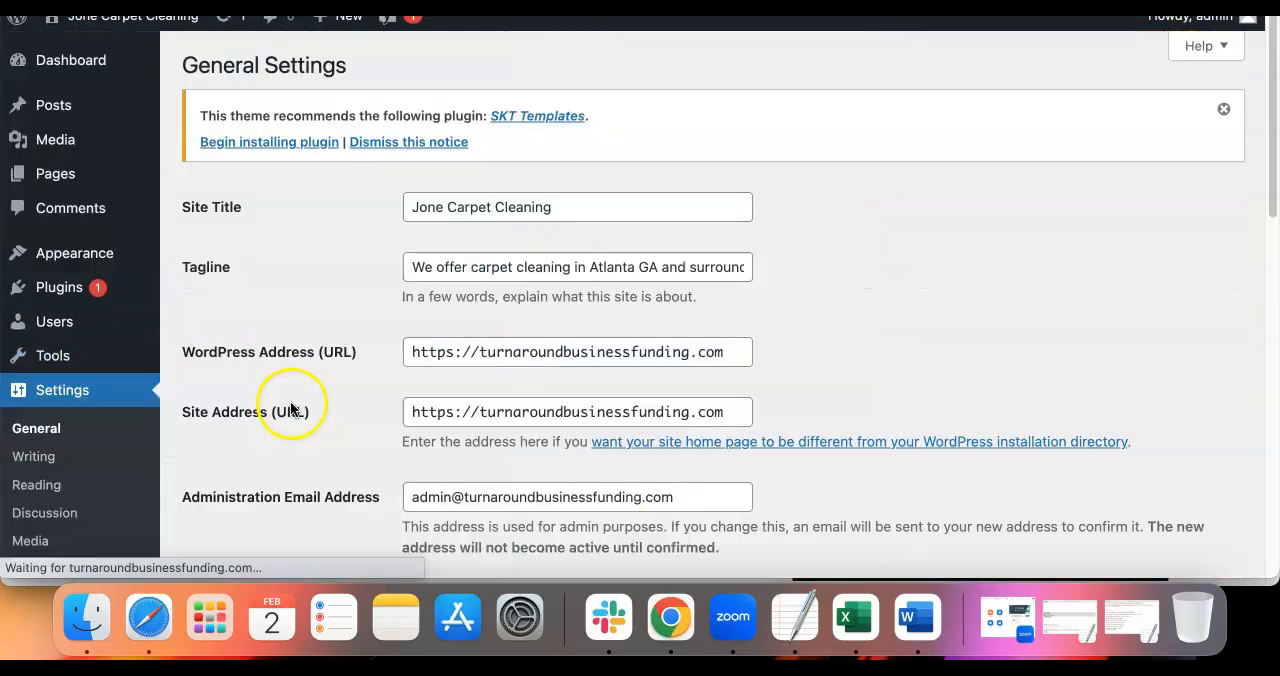
pyautogui.tripleClick(288, 65)
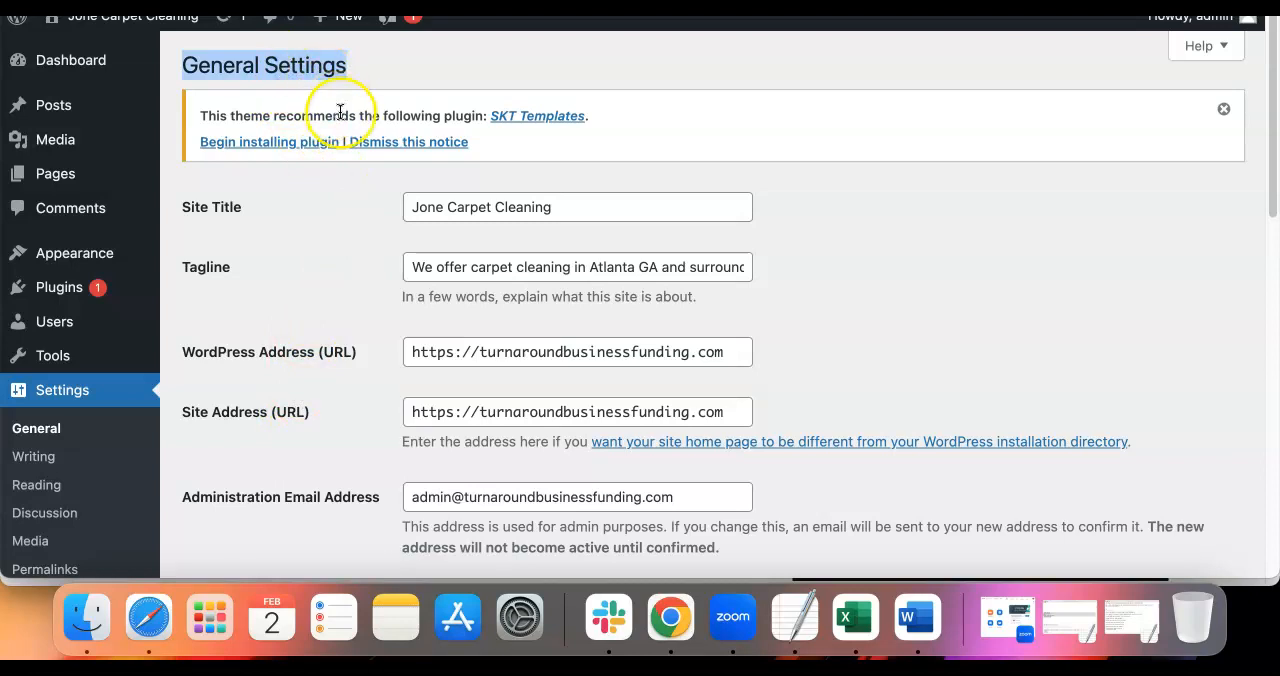
pyautogui.moveTo(255, 210); pyautogui.dragTo(183, 207)
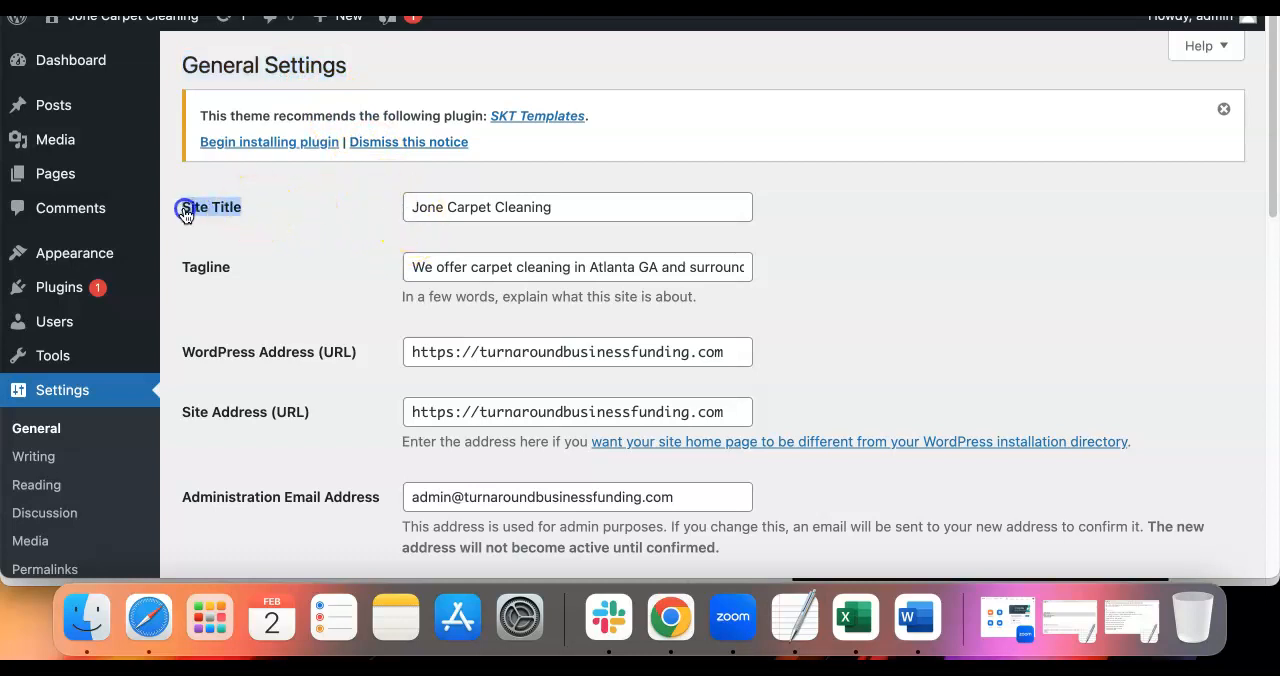
pyautogui.tripleClick(475, 203)
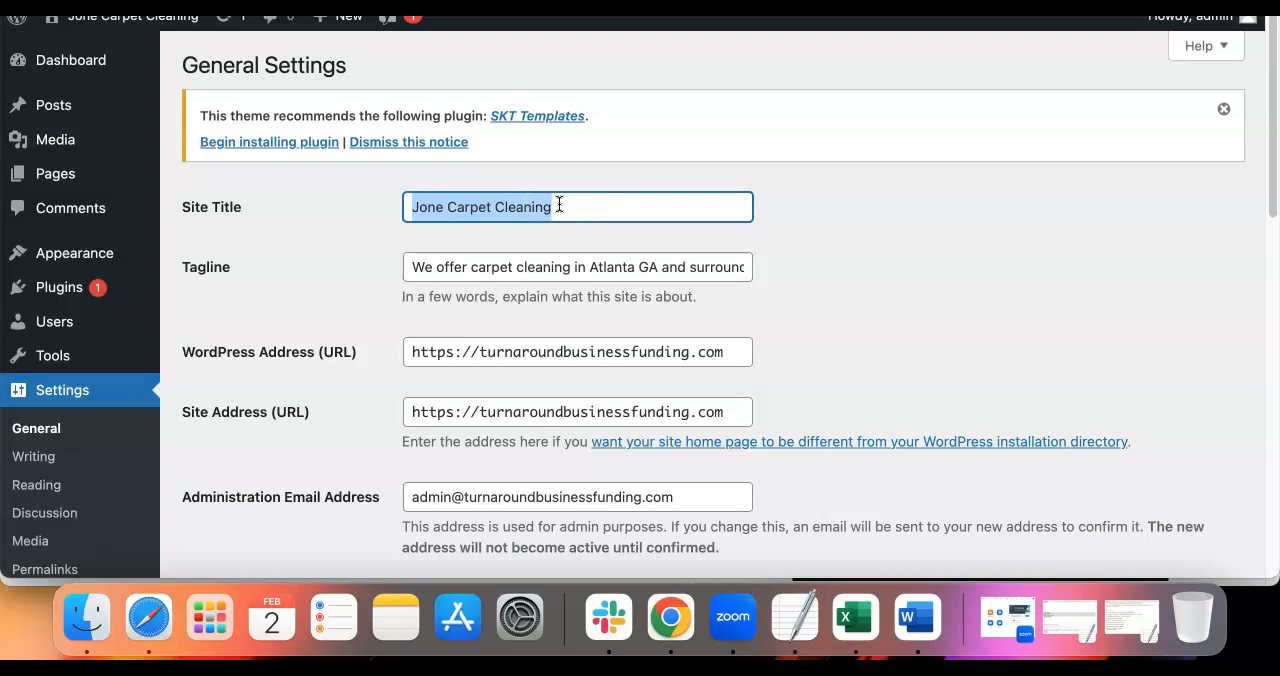
# Review the Tagline field's wording about carpet cleaning in Atlanta GA and the surrounding area without editing it
pyautogui.click(226, 273)
pyautogui.moveTo(230, 273); pyautogui.dragTo(178, 272)
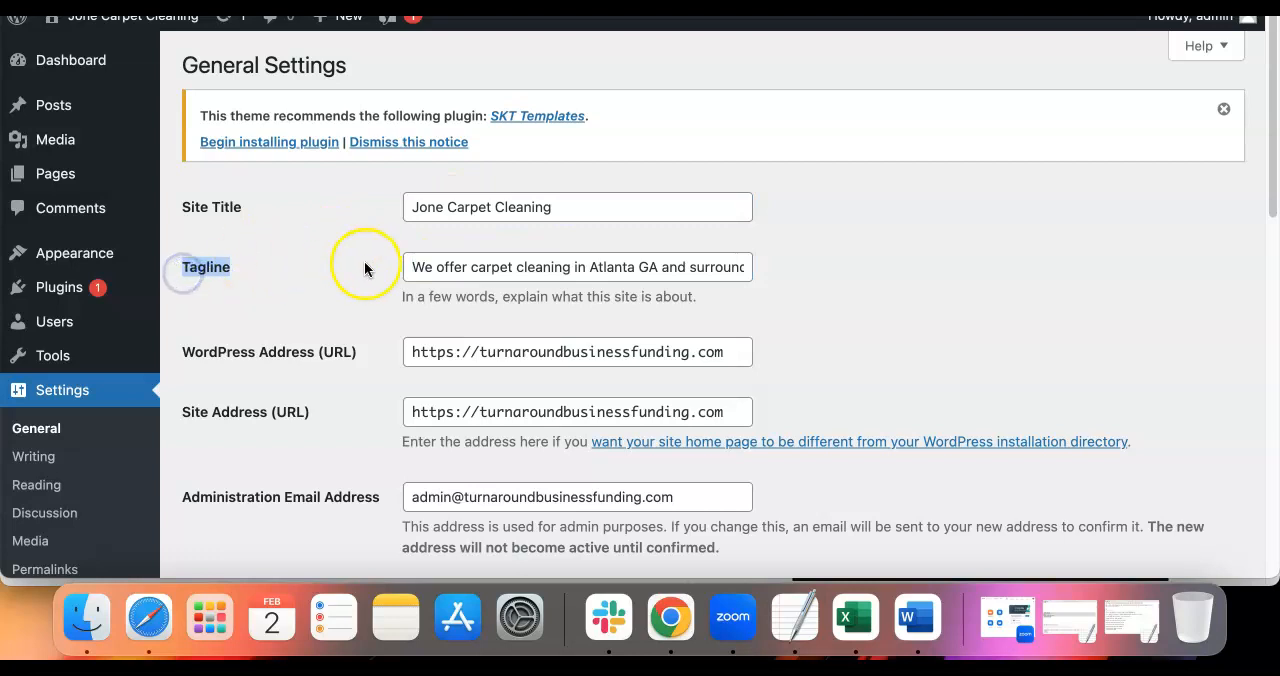
pyautogui.tripleClick(486, 272)
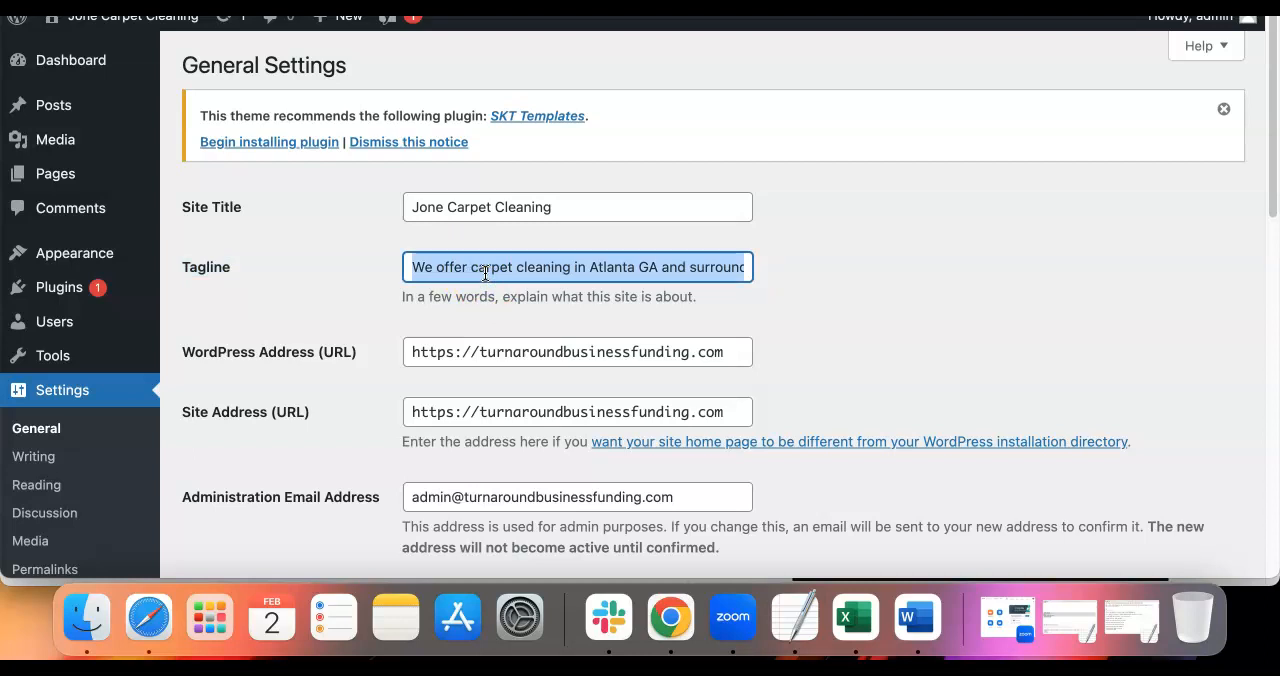
pyautogui.click(488, 272)
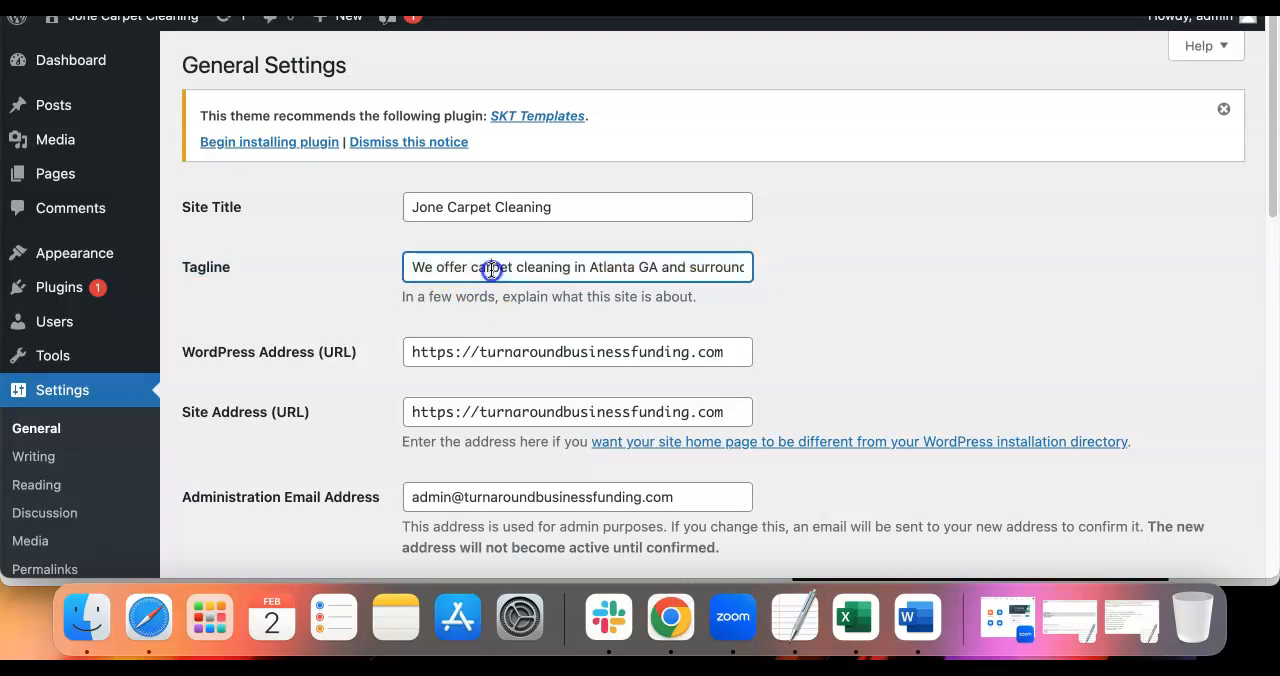
pyautogui.click(530, 264)
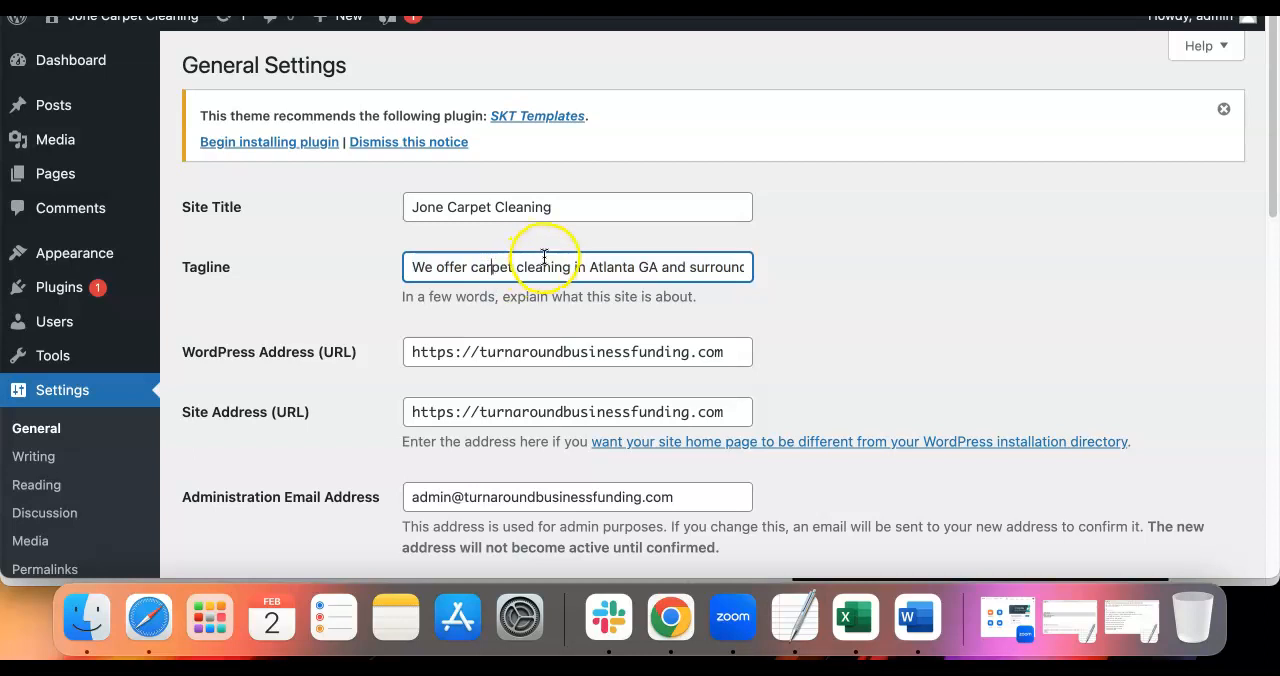
pyautogui.moveTo(657, 265); pyautogui.dragTo(470, 263)
pyautogui.click(596, 272)
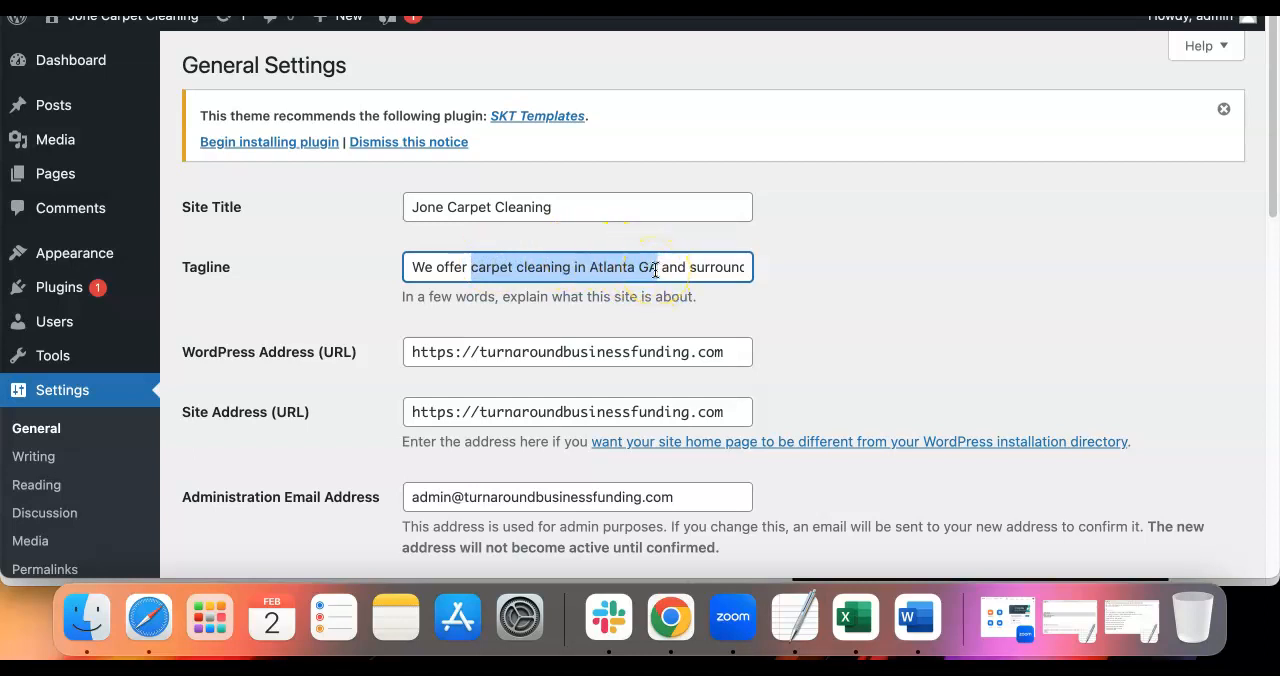
pyautogui.click(803, 270)
pyautogui.moveTo(714, 268); pyautogui.dragTo(765, 272)
pyautogui.click(797, 277)
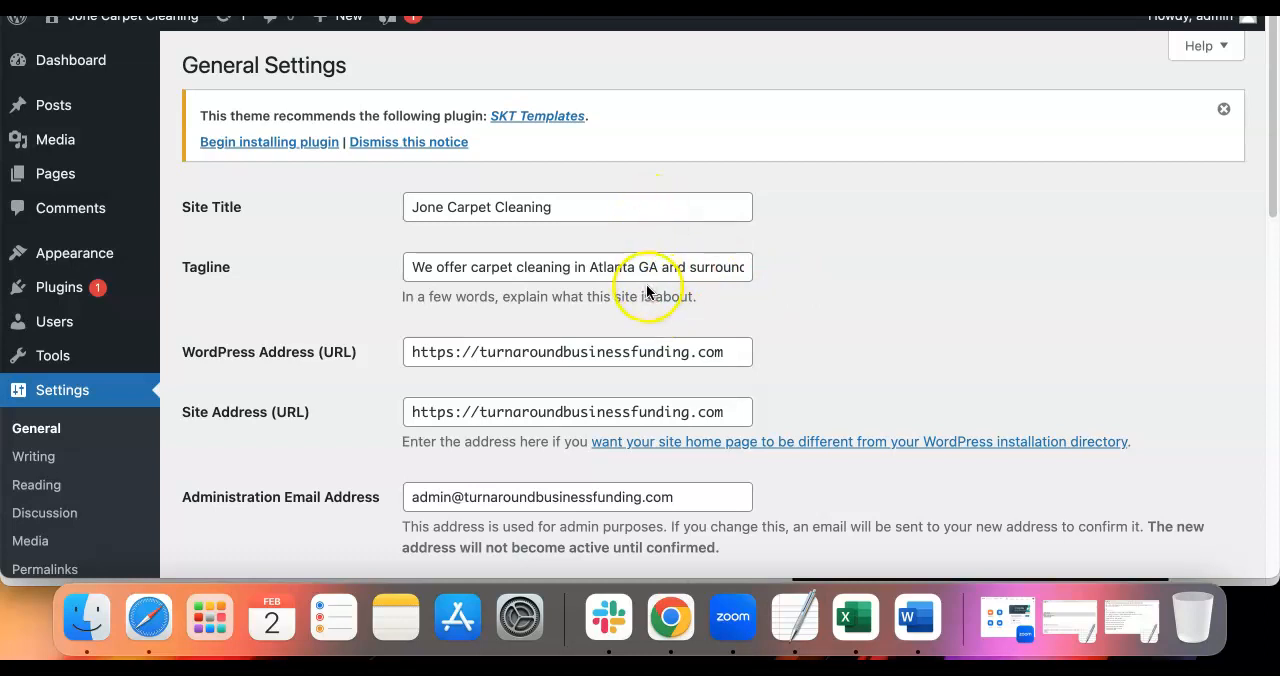
# Save the general settings with the existing site title and tagline
pyautogui.scroll(-8, 647, 290)
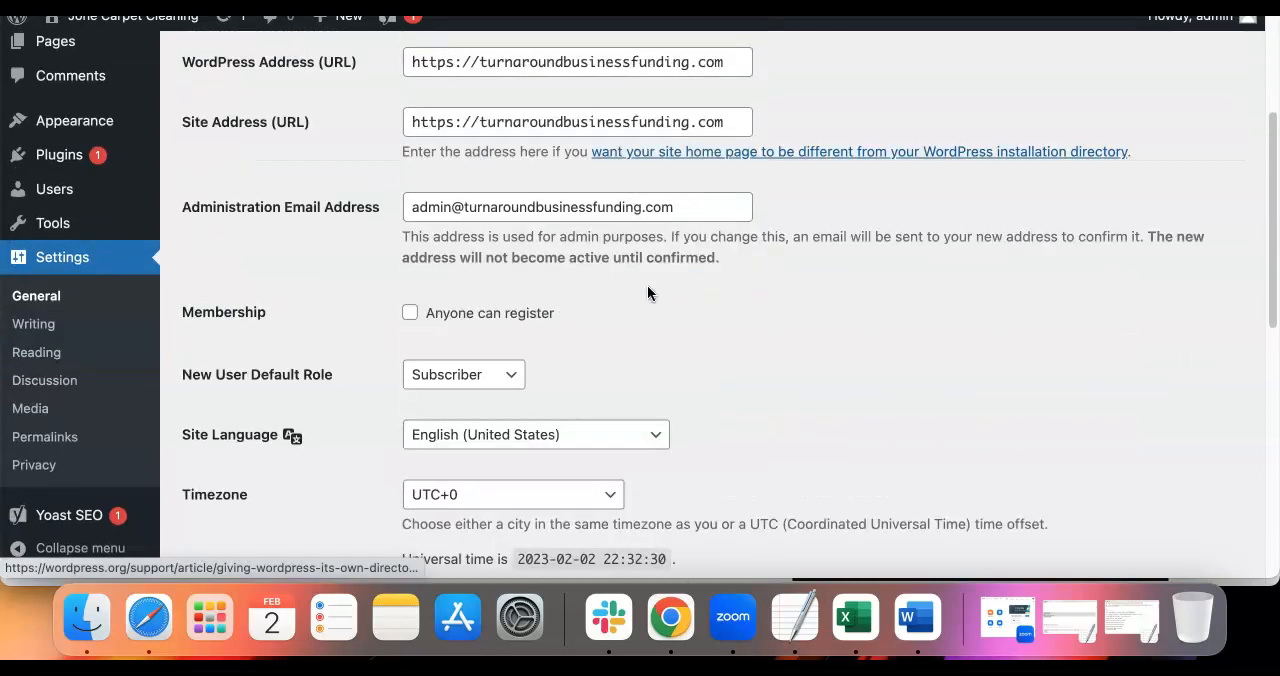
pyautogui.scroll(-9, 647, 285)
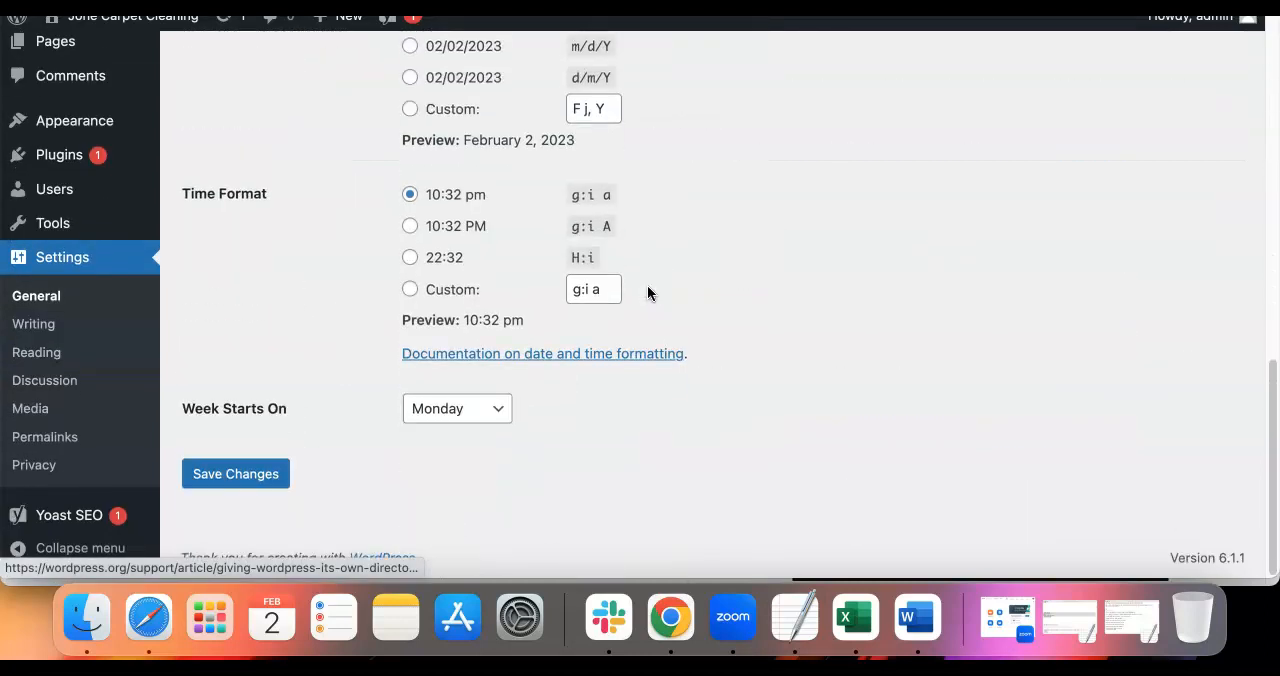
pyautogui.click(240, 476)
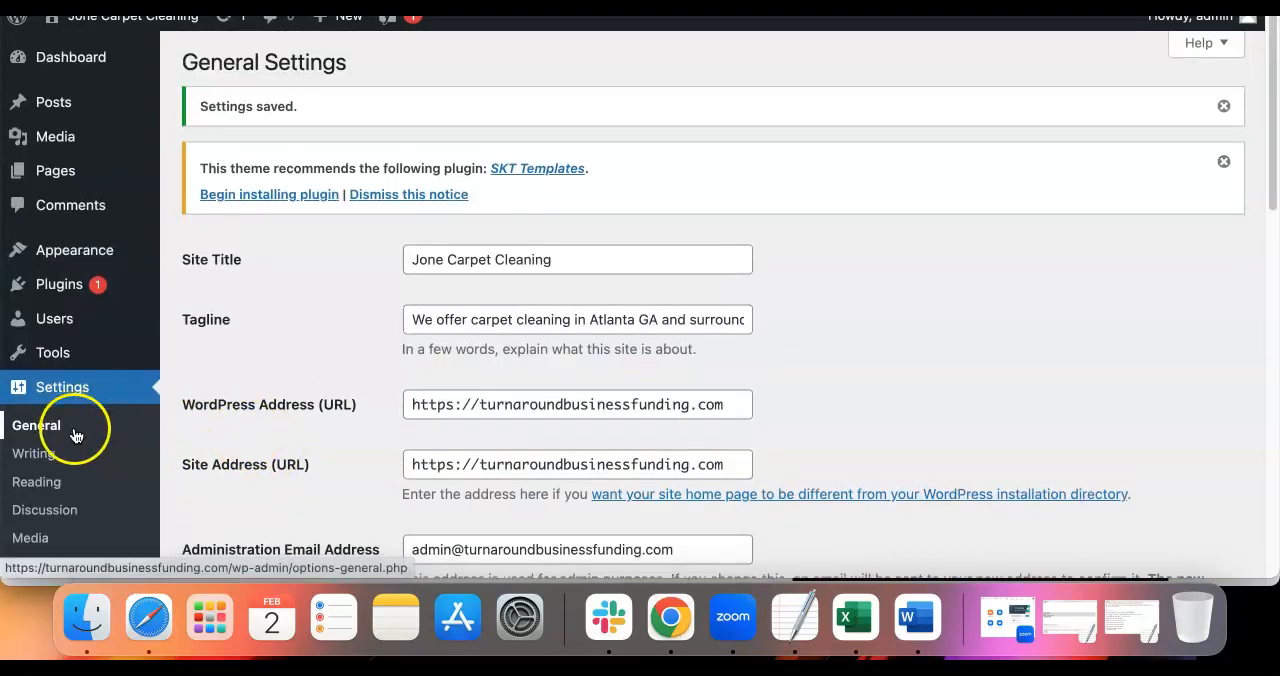
# Open the permalink settings and examine the permalink structure options from Plain to Custom Structure
pyautogui.scroll(-2, 78, 430)
pyautogui.click(40, 466)
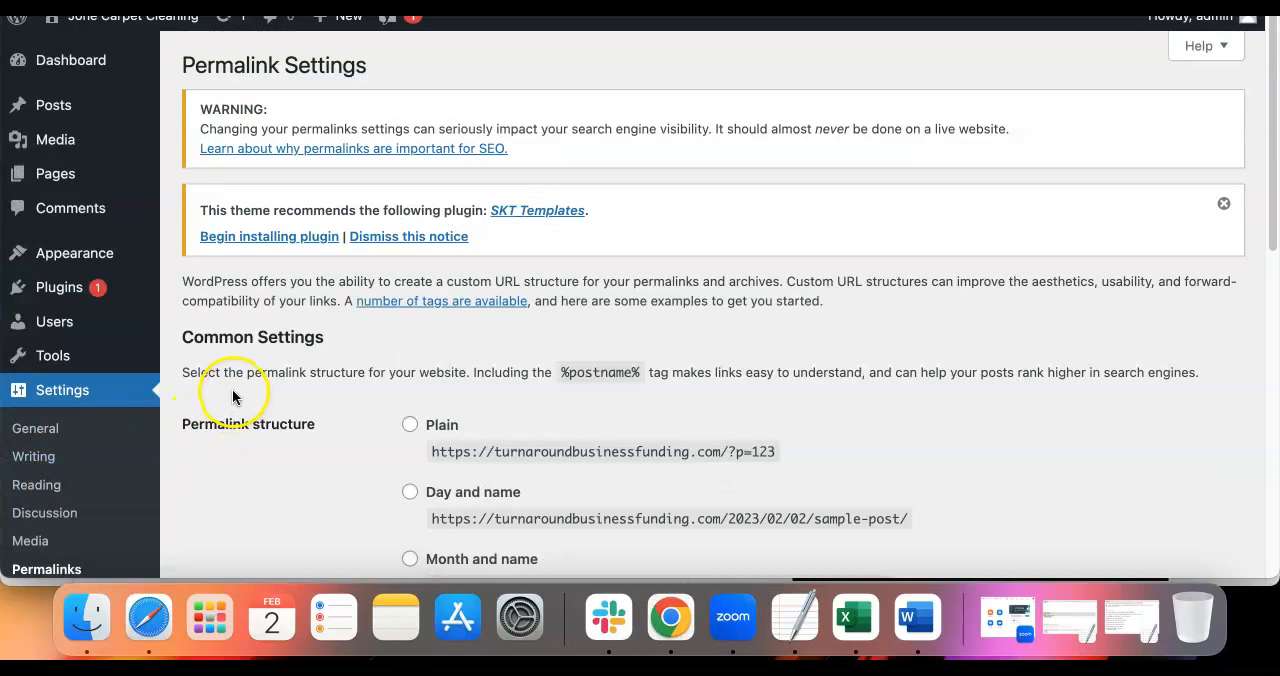
pyautogui.scroll(-3, 232, 389)
pyautogui.tripleClick(225, 283)
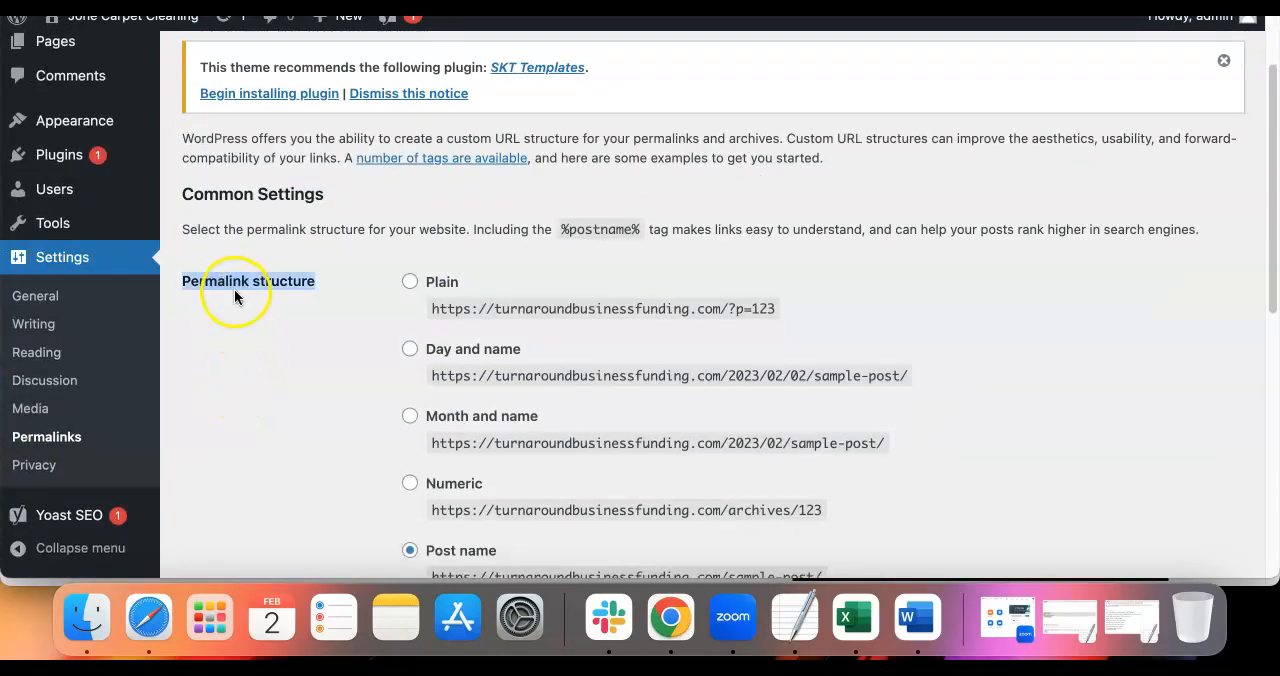
pyautogui.scroll(-5, 235, 296)
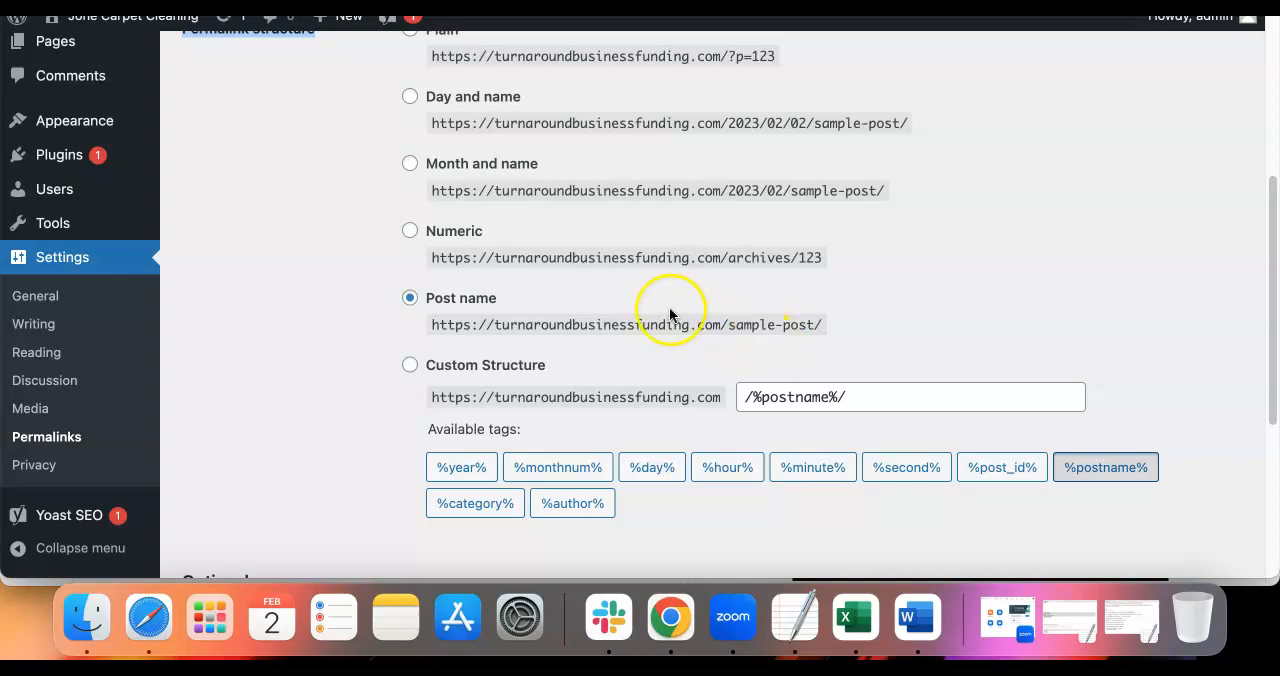
# Check the optional category and tag base settings for permalinks, and open the installed plugins list to review it
pyautogui.scroll(-5, 669, 310)
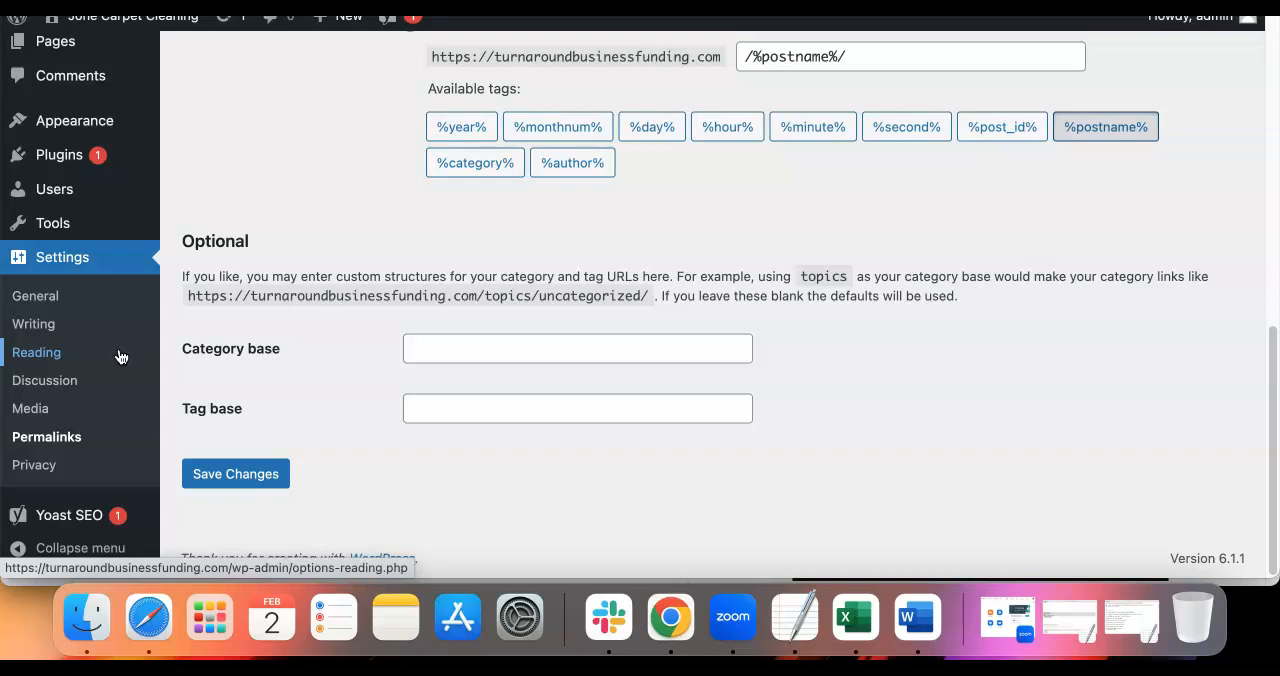
pyautogui.scroll(1, 114, 300)
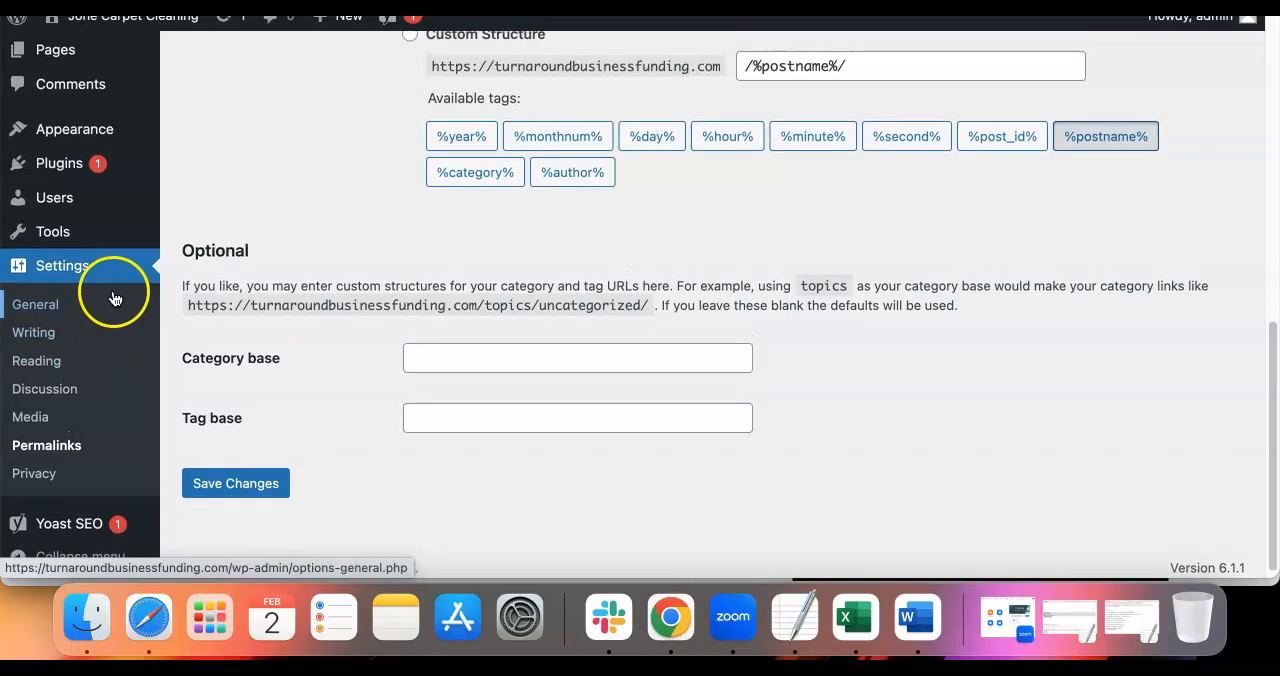
pyautogui.scroll(5, 114, 300)
pyautogui.moveTo(47, 288)
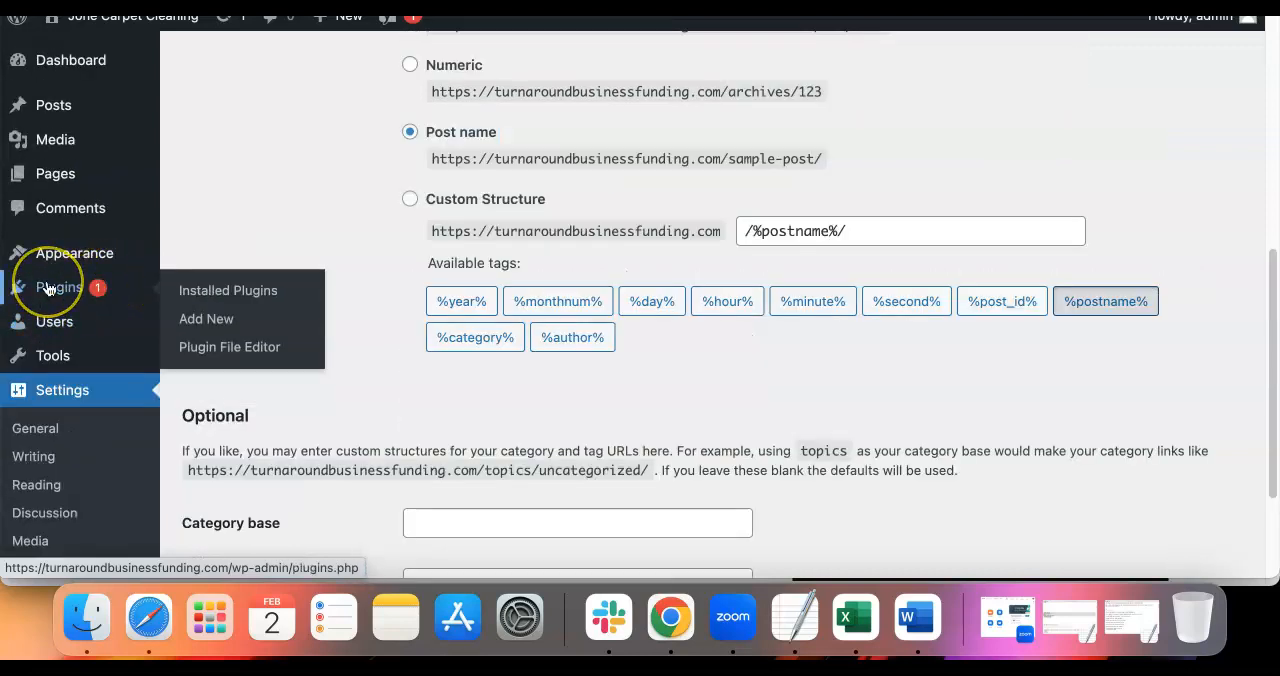
pyautogui.click(230, 288)
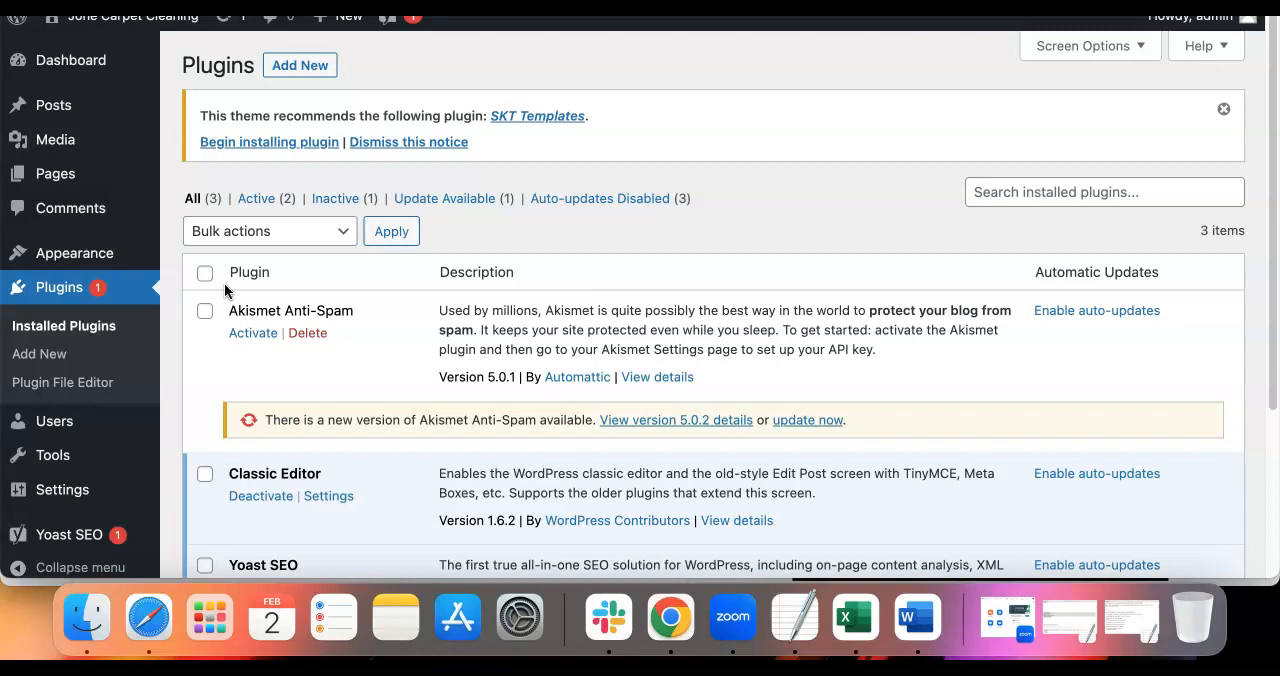
pyautogui.scroll(-1, 224, 283)
pyautogui.scroll(1, 242, 252)
# Open the page for adding plugins and review the Classic Editor plugin's description among the featured plugins
pyautogui.click(300, 68)
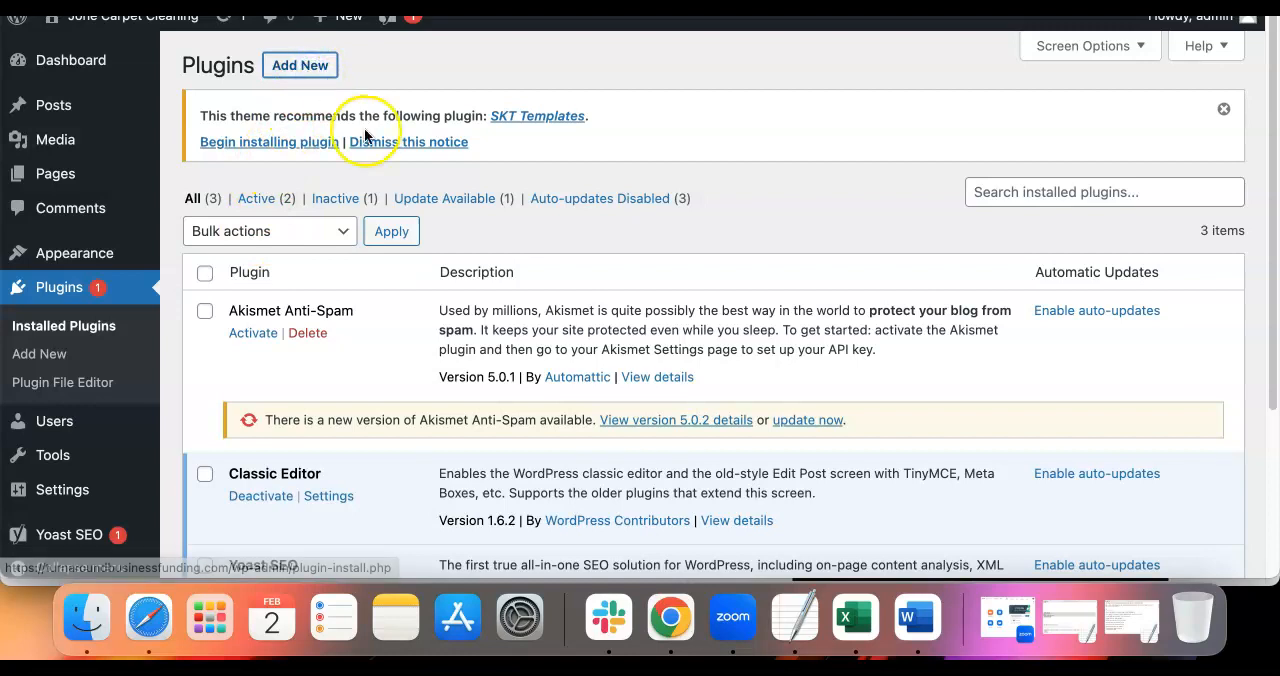
pyautogui.scroll(-1, 420, 360)
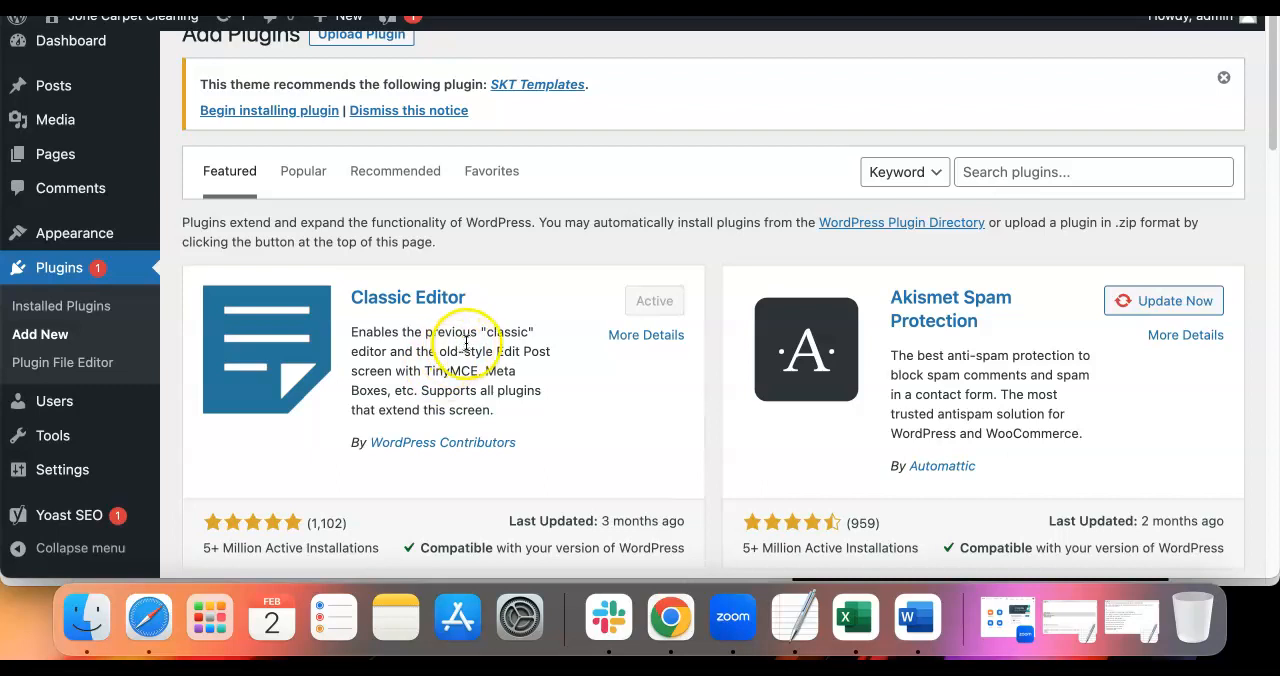
pyautogui.moveTo(505, 404); pyautogui.dragTo(353, 333)
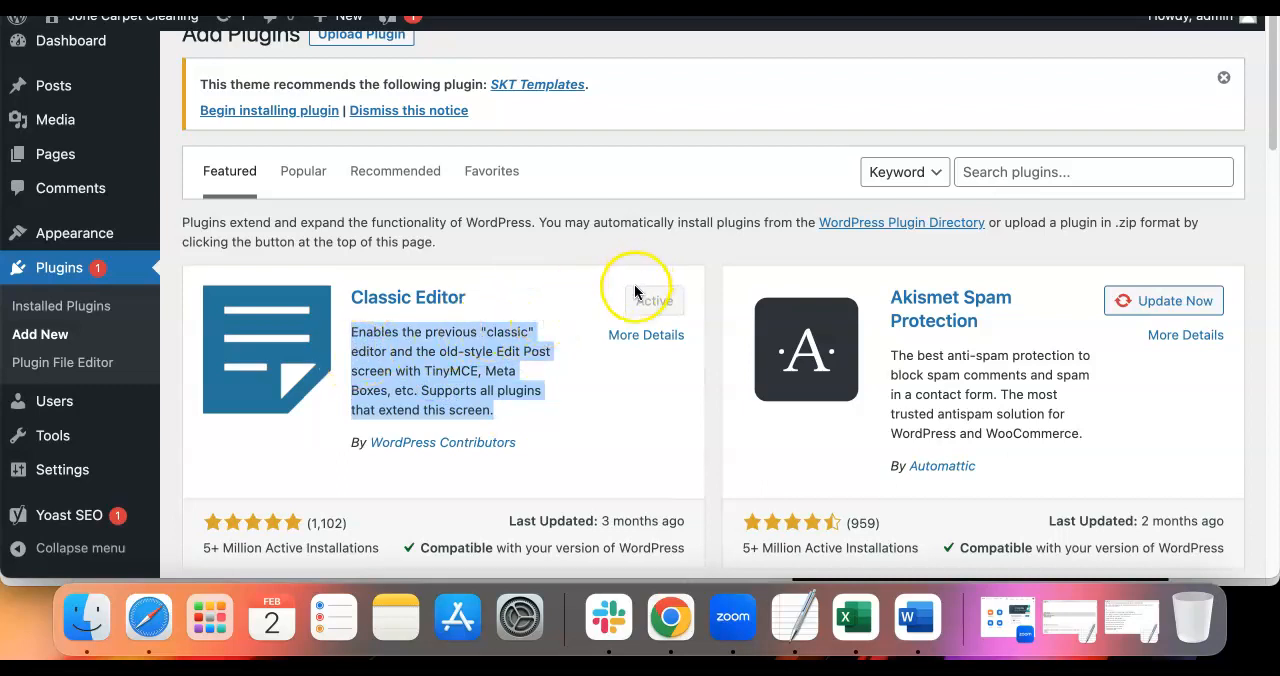
pyautogui.scroll(-3, 634, 284)
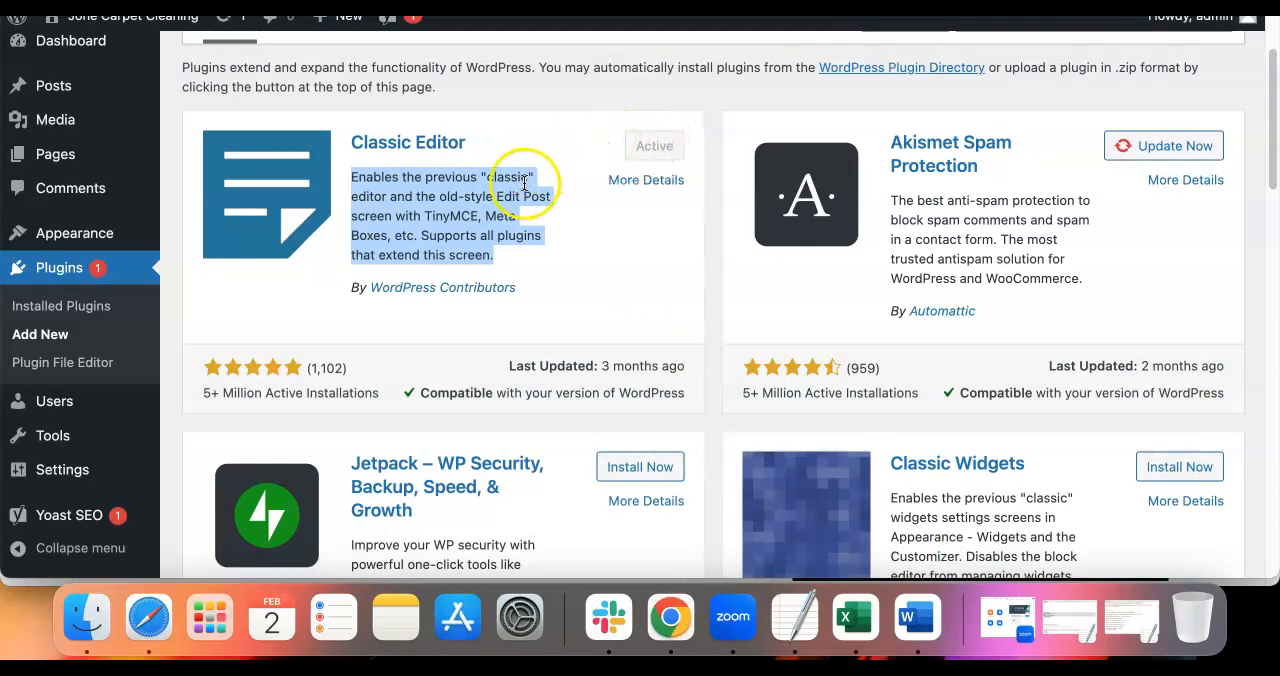
pyautogui.scroll(3, 524, 185)
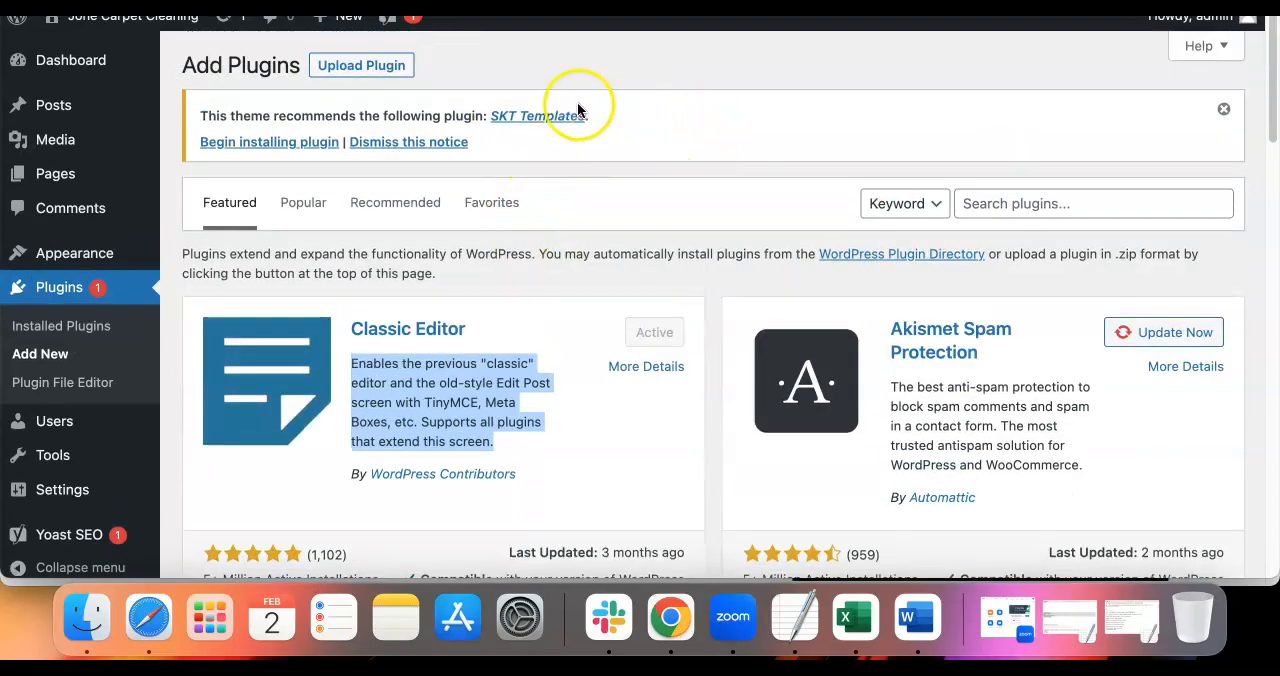
# View the upload form for a plugin in .zip format, and return to the installed plugins list
pyautogui.click(362, 67)
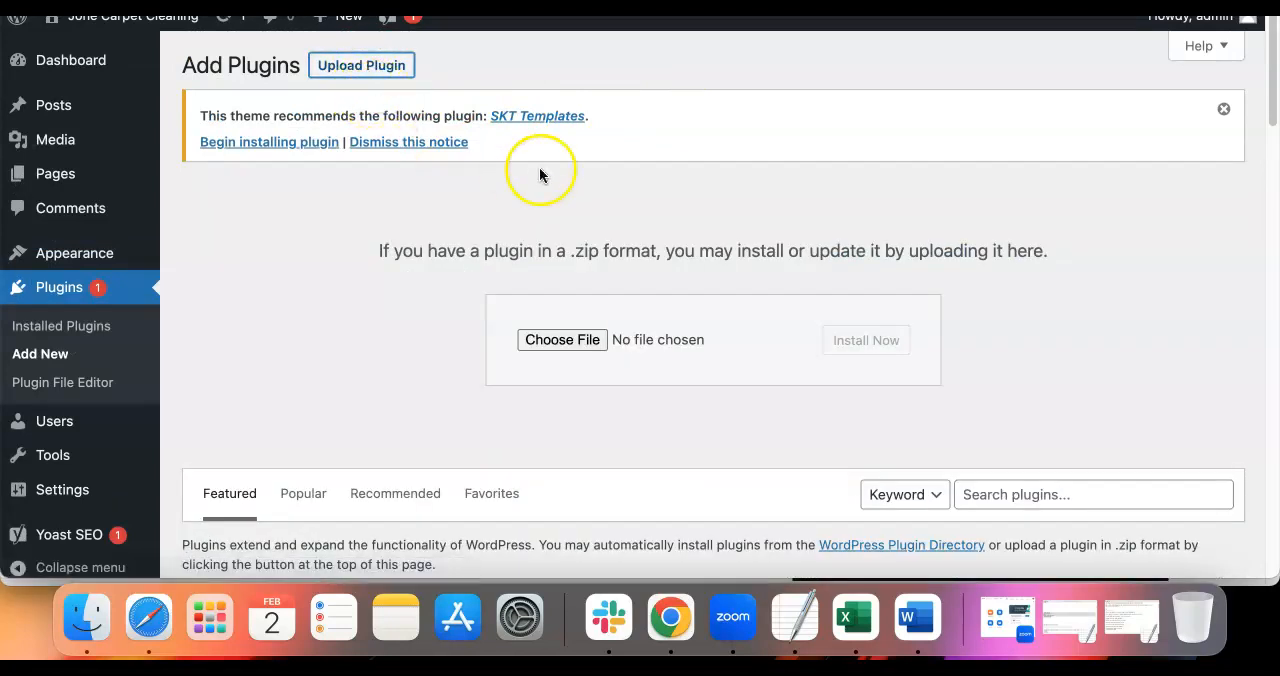
pyautogui.scroll(-1, 294, 223)
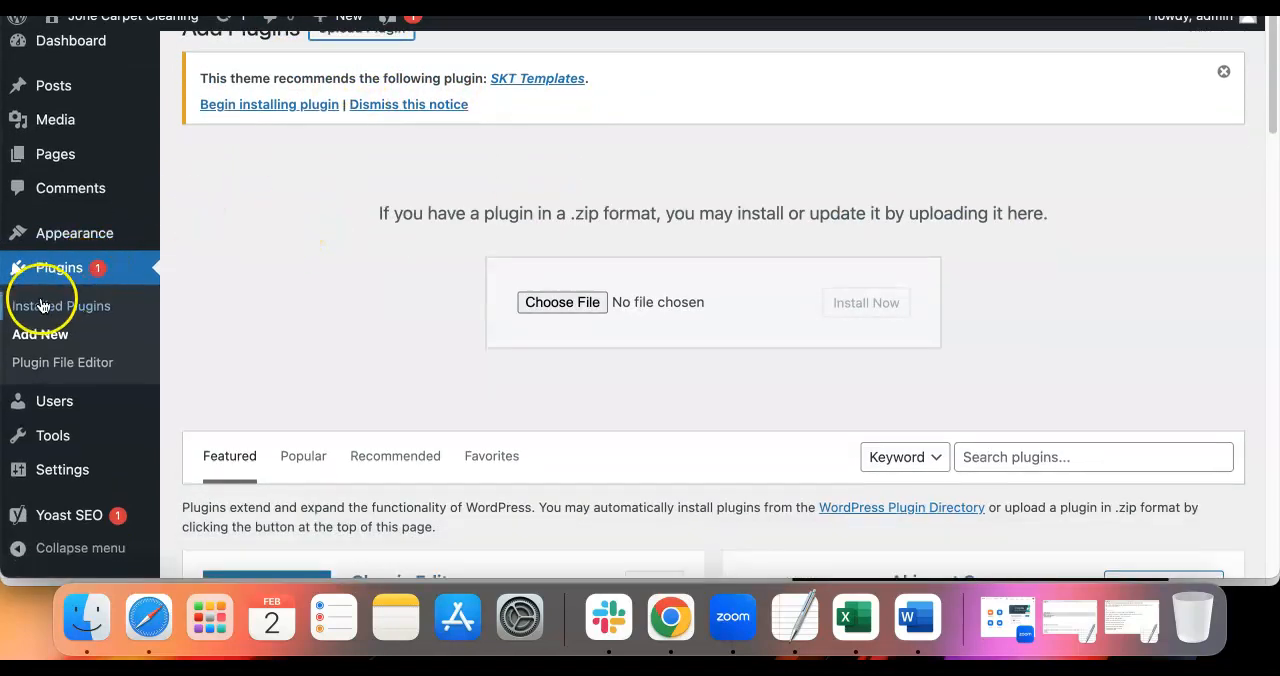
pyautogui.click(62, 268)
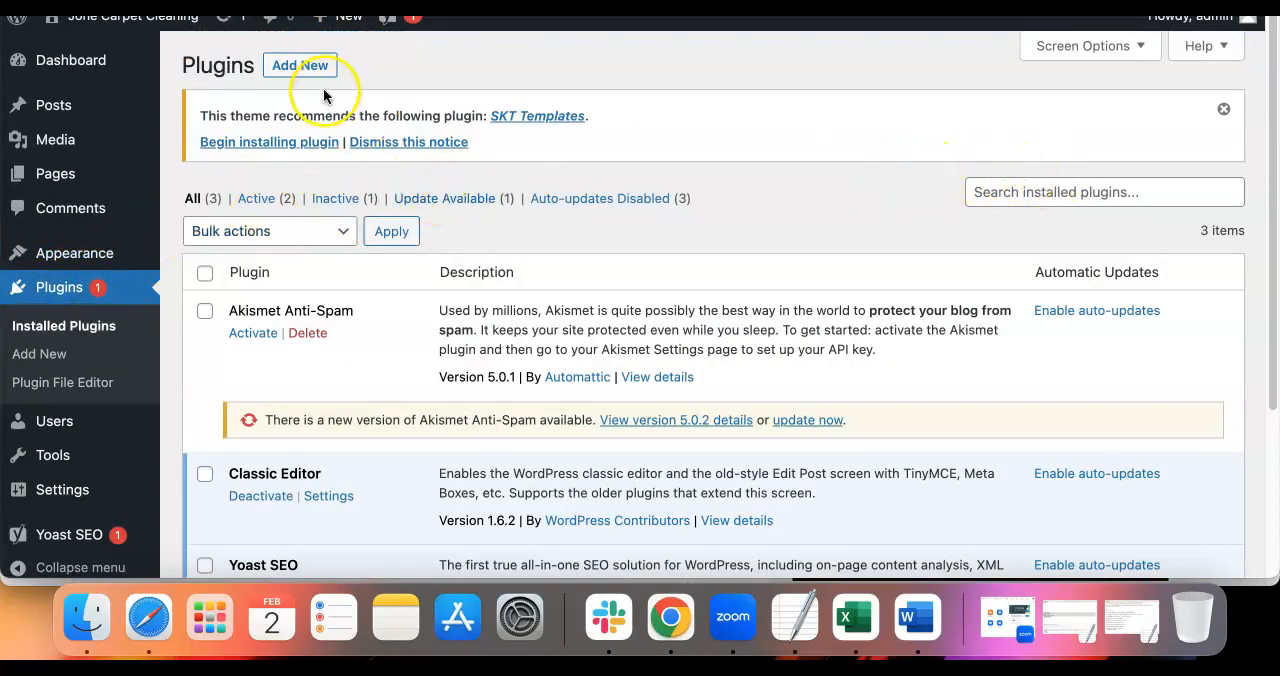
# Search the plugins available to add for "yoast" and check the Yoast SEO entry
pyautogui.click(302, 67)
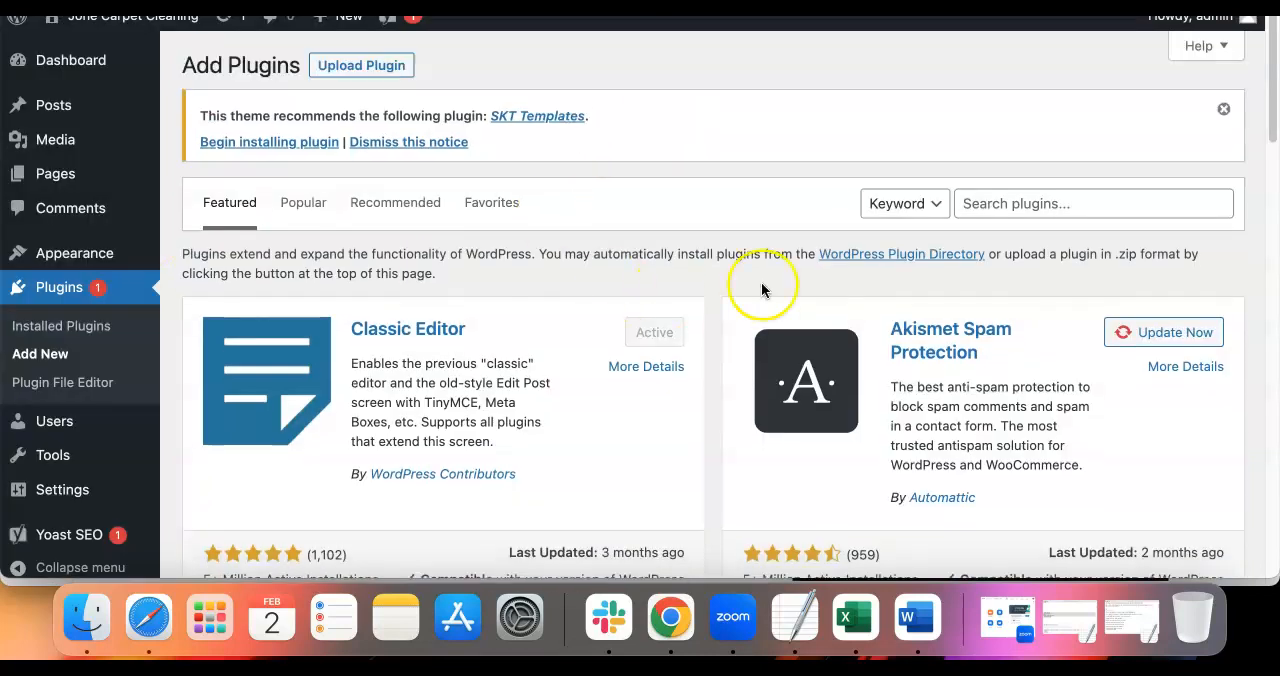
pyautogui.click(1044, 201)
pyautogui.write('yoast')
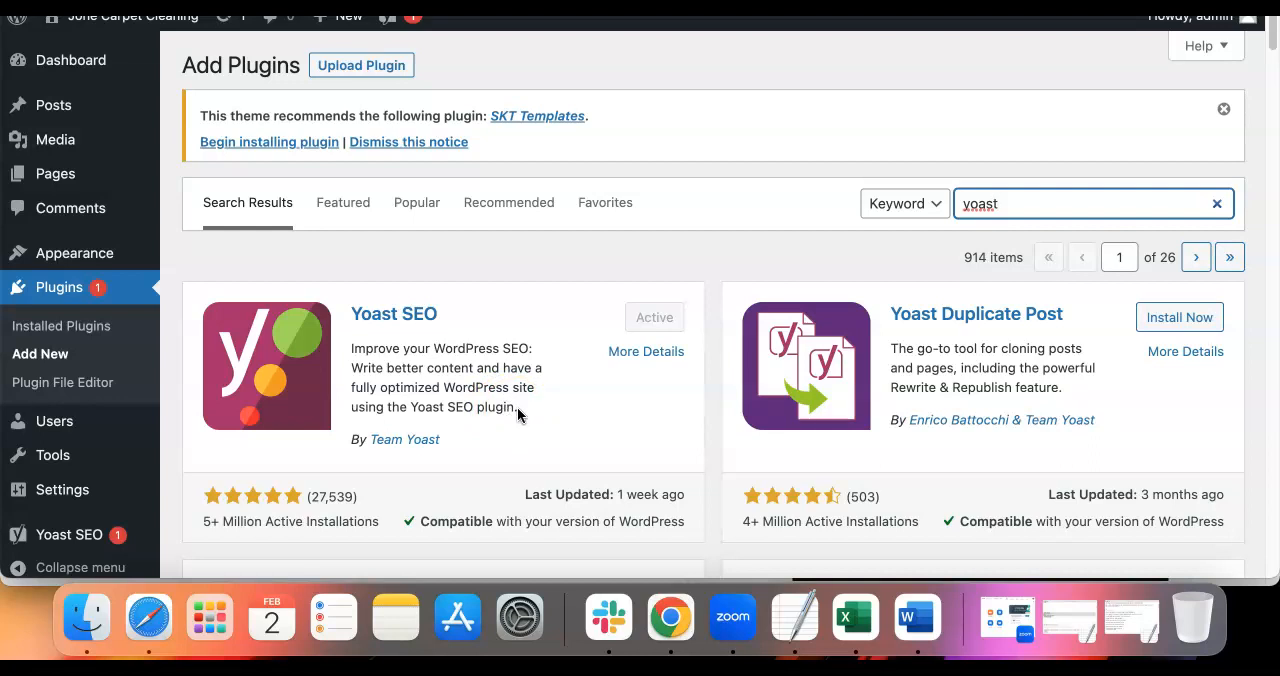
pyautogui.scroll(-2, 520, 375)
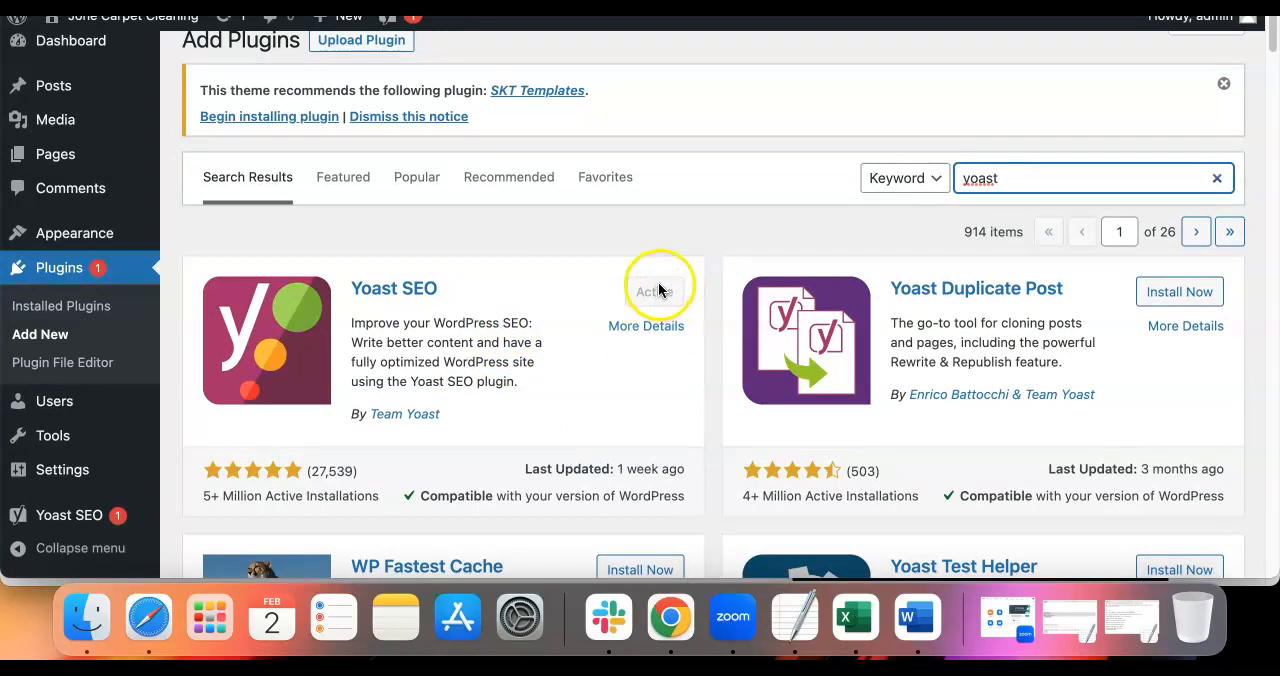
pyautogui.scroll(1, 655, 292)
# Search the available plugins for "spam", and install and activate Spam protection, AntiSpam, FireWall by CleanTalk
pyautogui.doubleClick(993, 203)
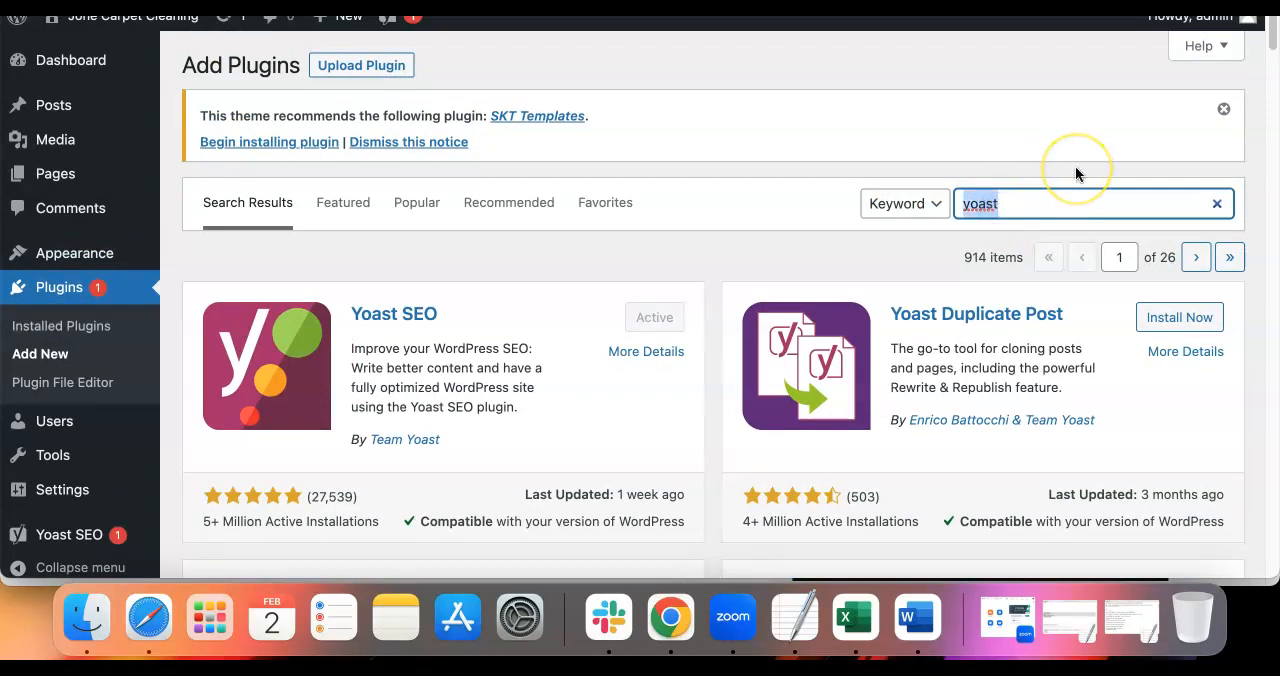
pyautogui.write('spam')
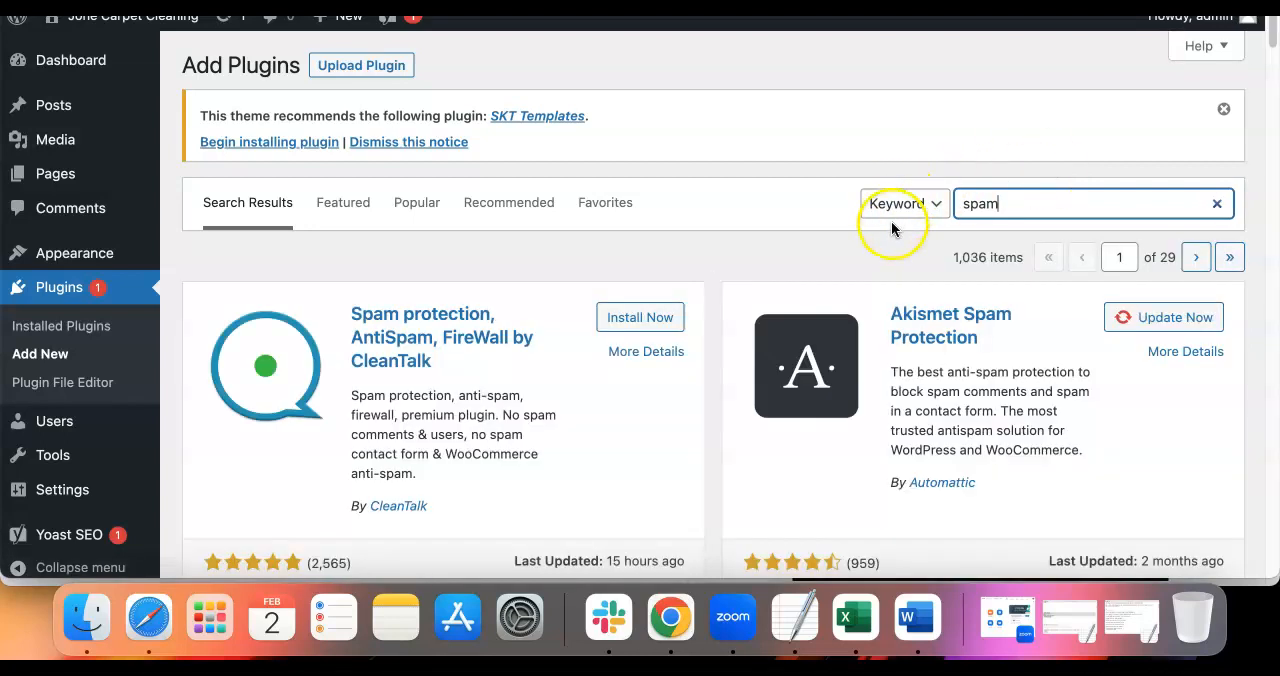
pyautogui.scroll(-1, 880, 221)
pyautogui.scroll(-2, 872, 210)
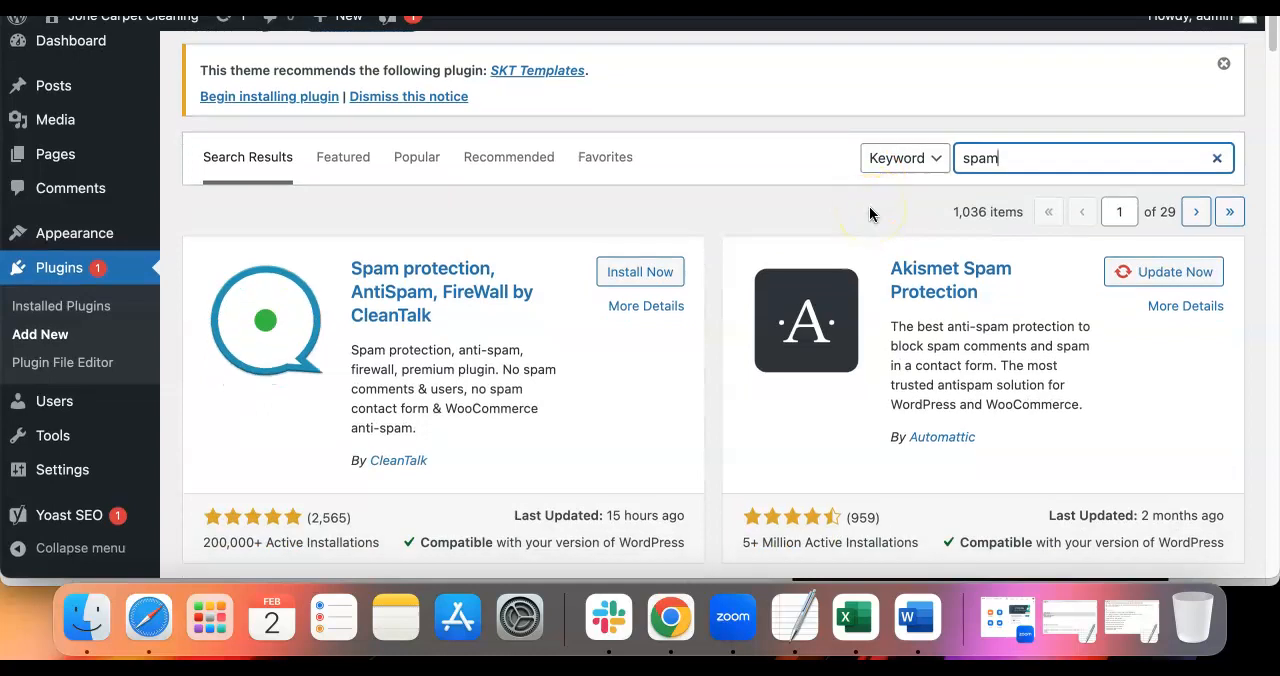
pyautogui.scroll(-2, 823, 215)
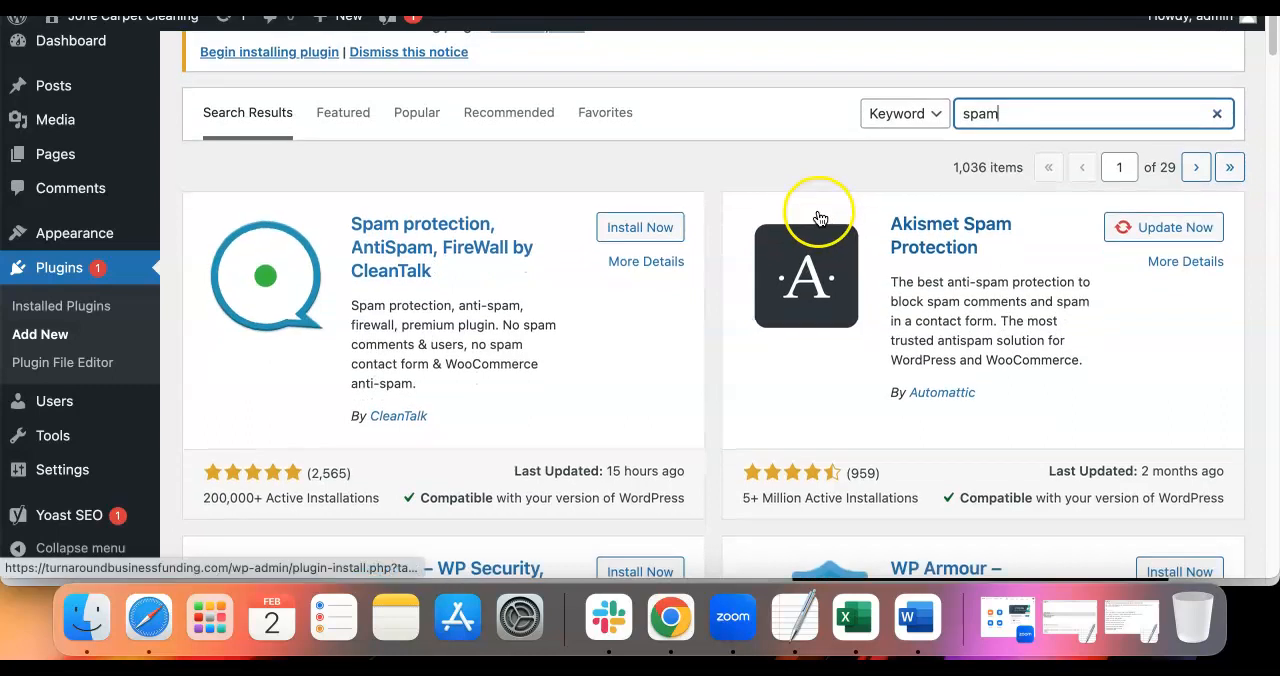
pyautogui.scroll(-5, 818, 219)
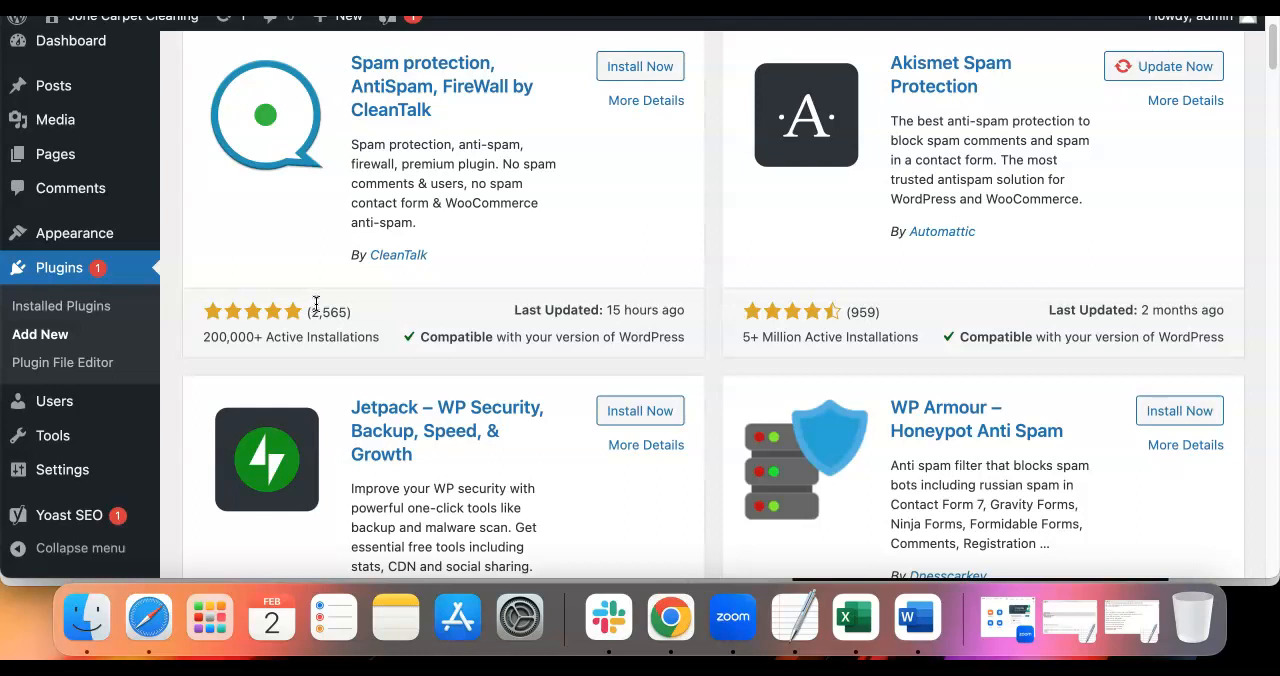
pyautogui.scroll(1, 314, 303)
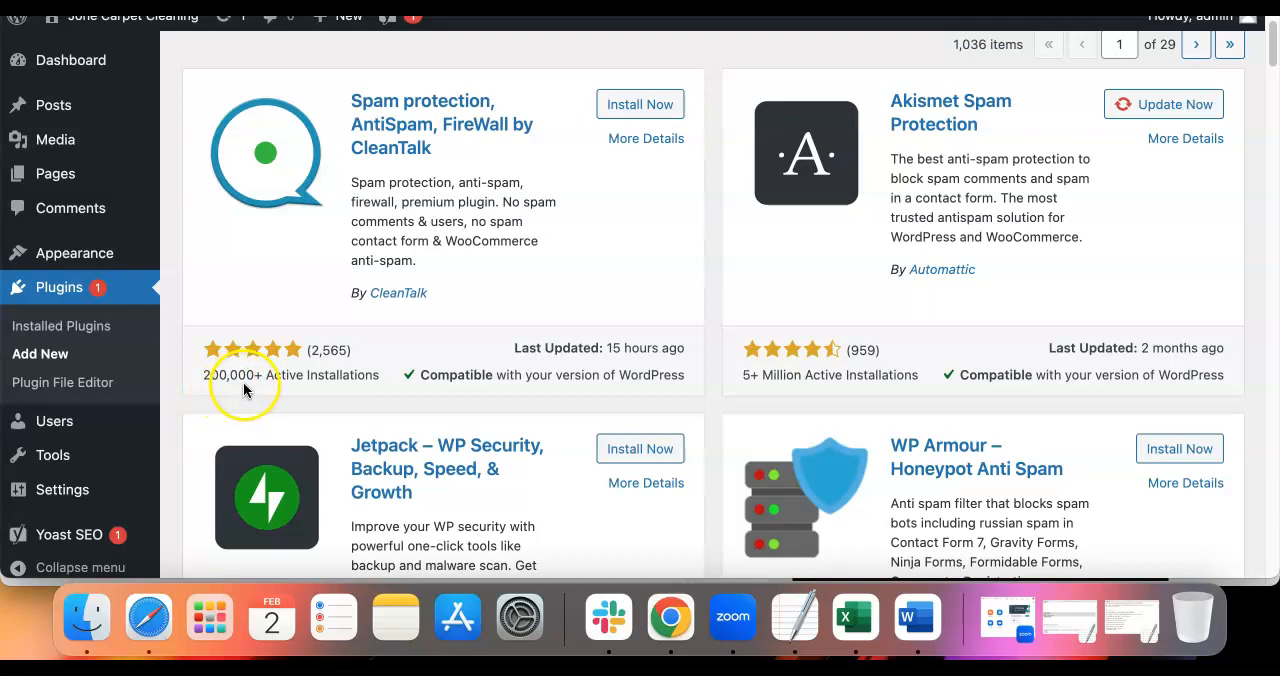
pyautogui.scroll(1, 249, 370)
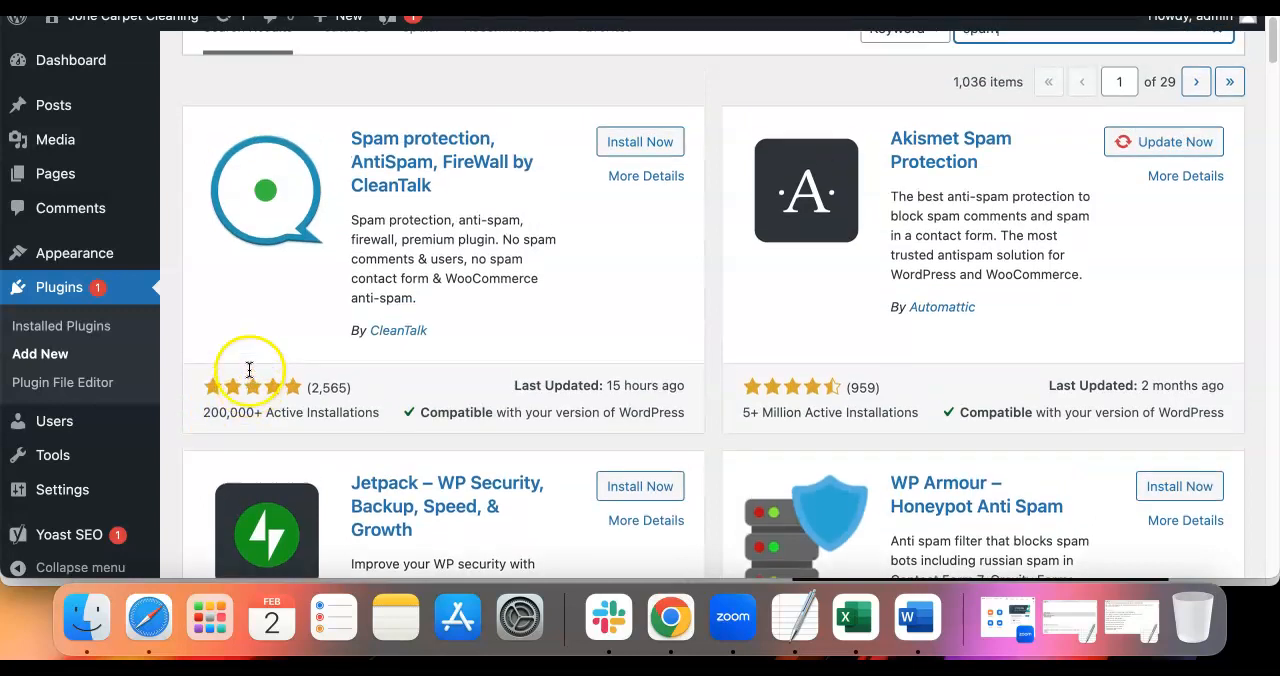
pyautogui.click(629, 141)
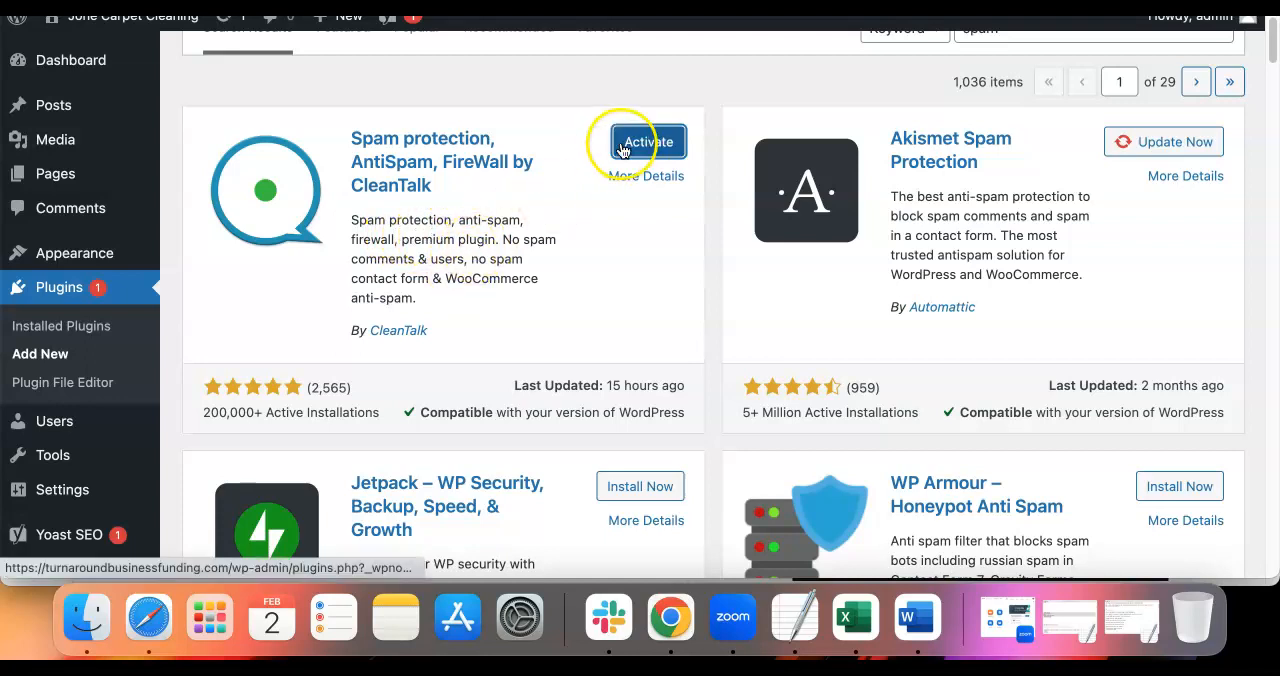
pyautogui.click(640, 145)
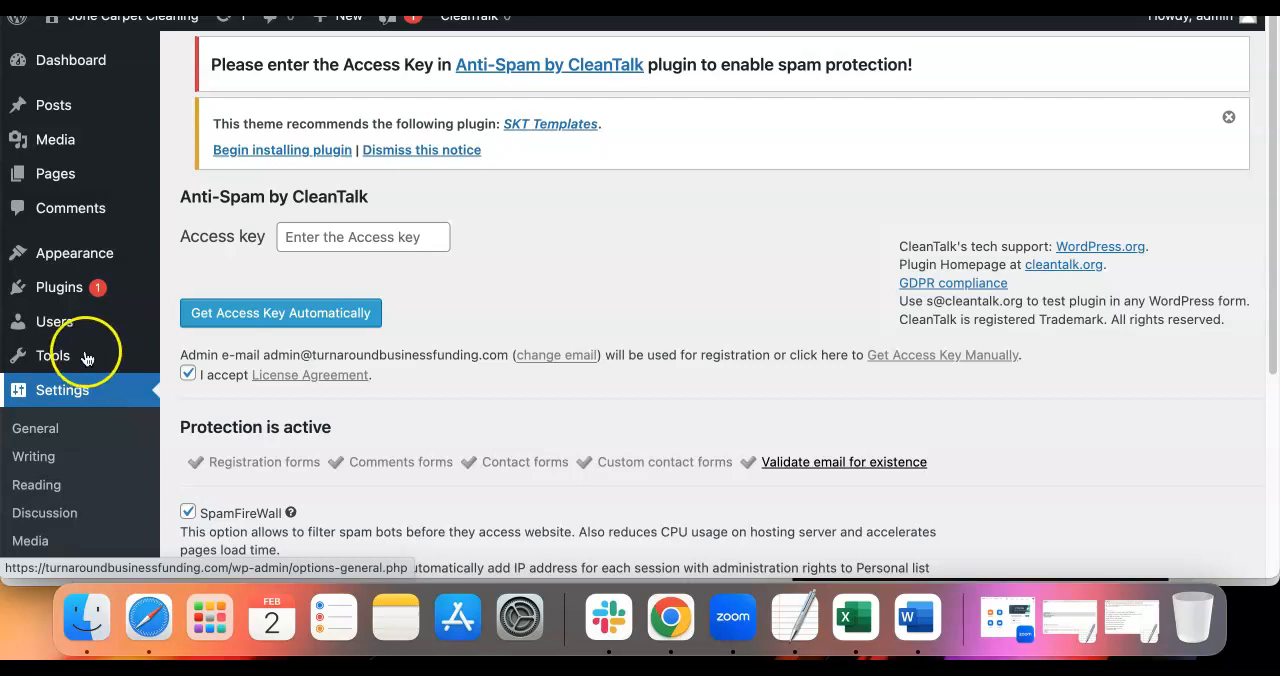
# View the blank form for adding a page, and return to the Pages list to review the site's existing pages
pyautogui.click(55, 178)
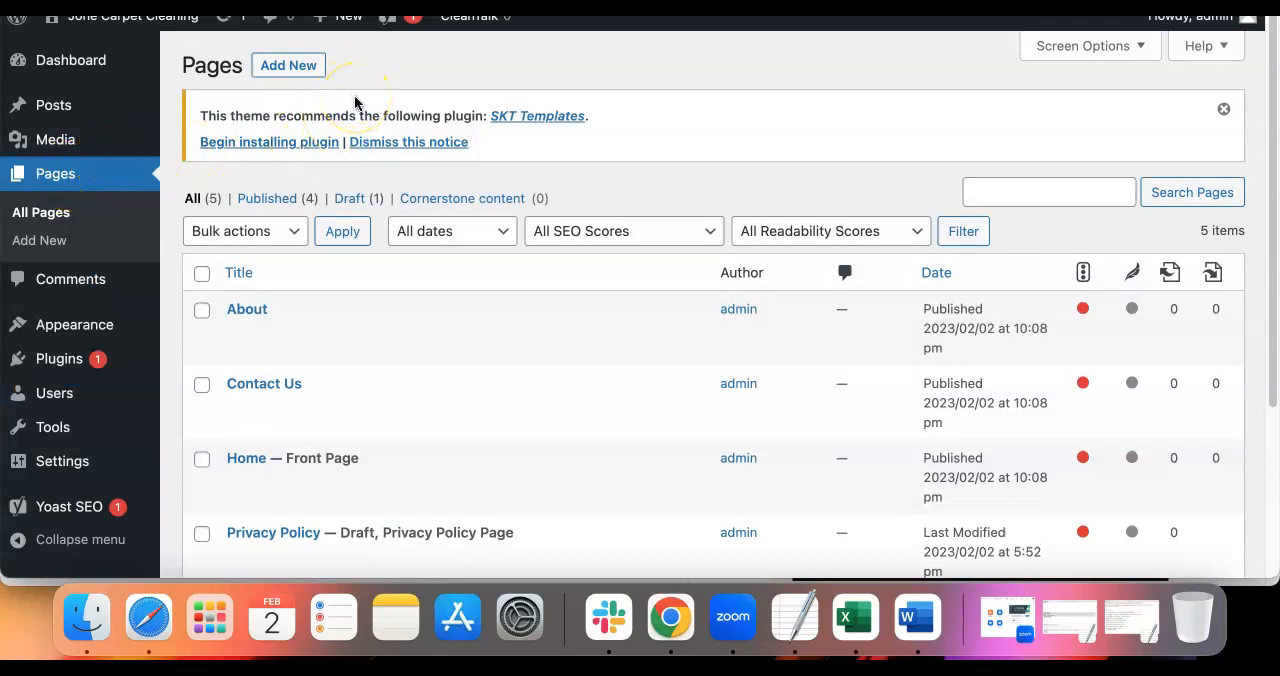
pyautogui.click(300, 65)
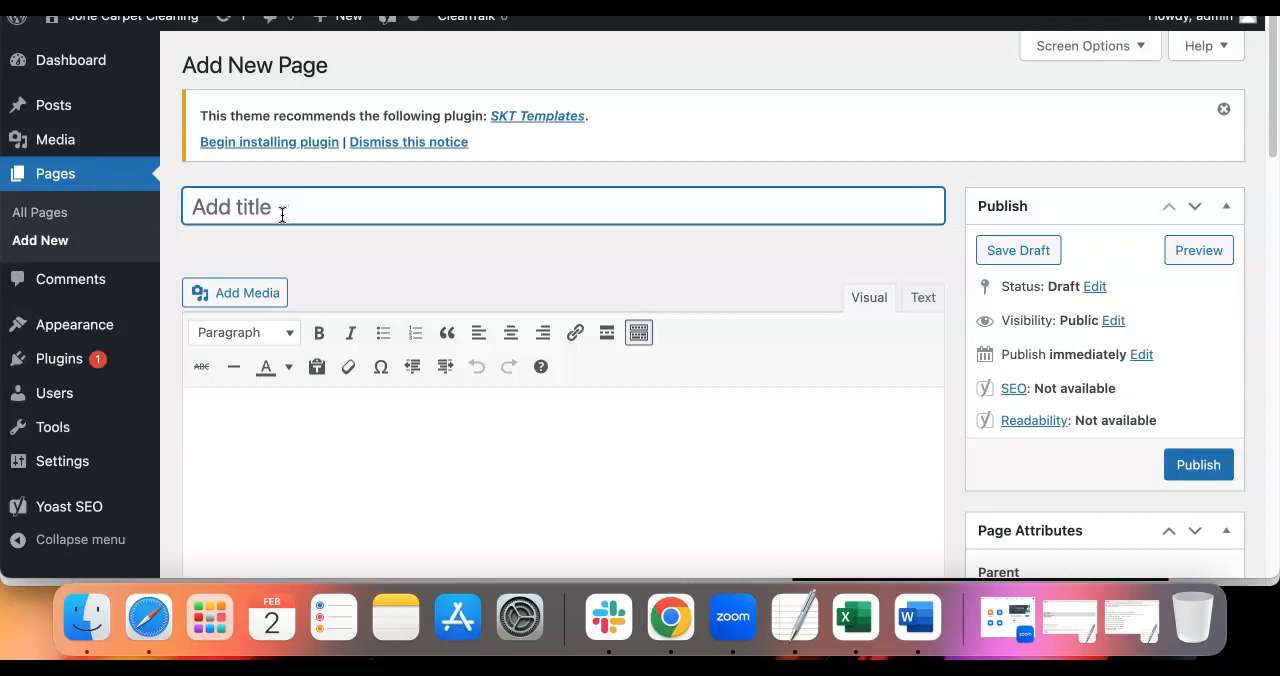
pyautogui.click(75, 179)
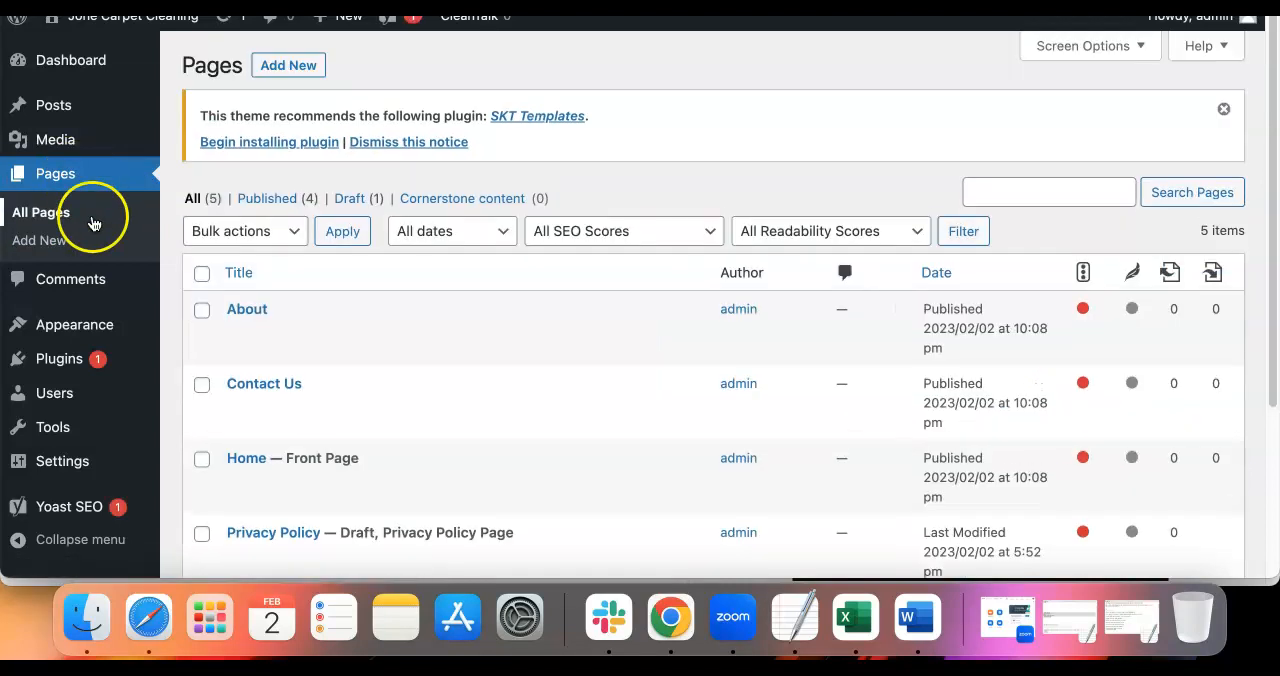
pyautogui.scroll(-1, 311, 279)
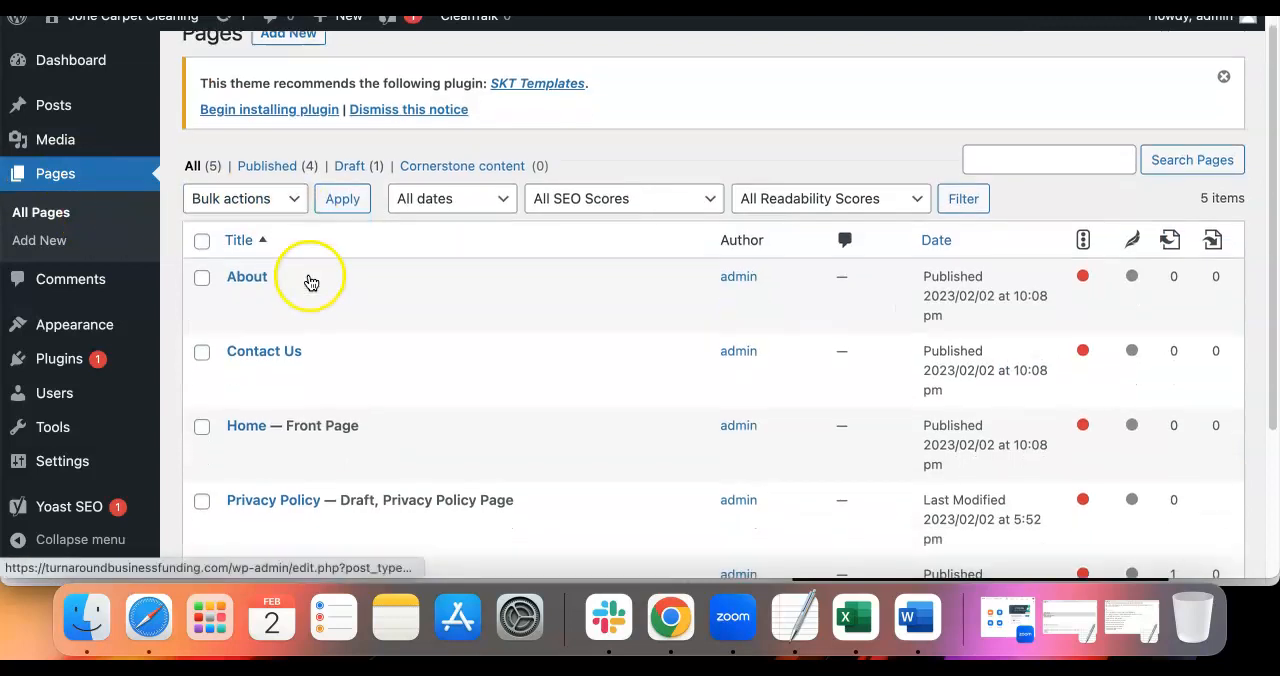
pyautogui.scroll(-1, 308, 283)
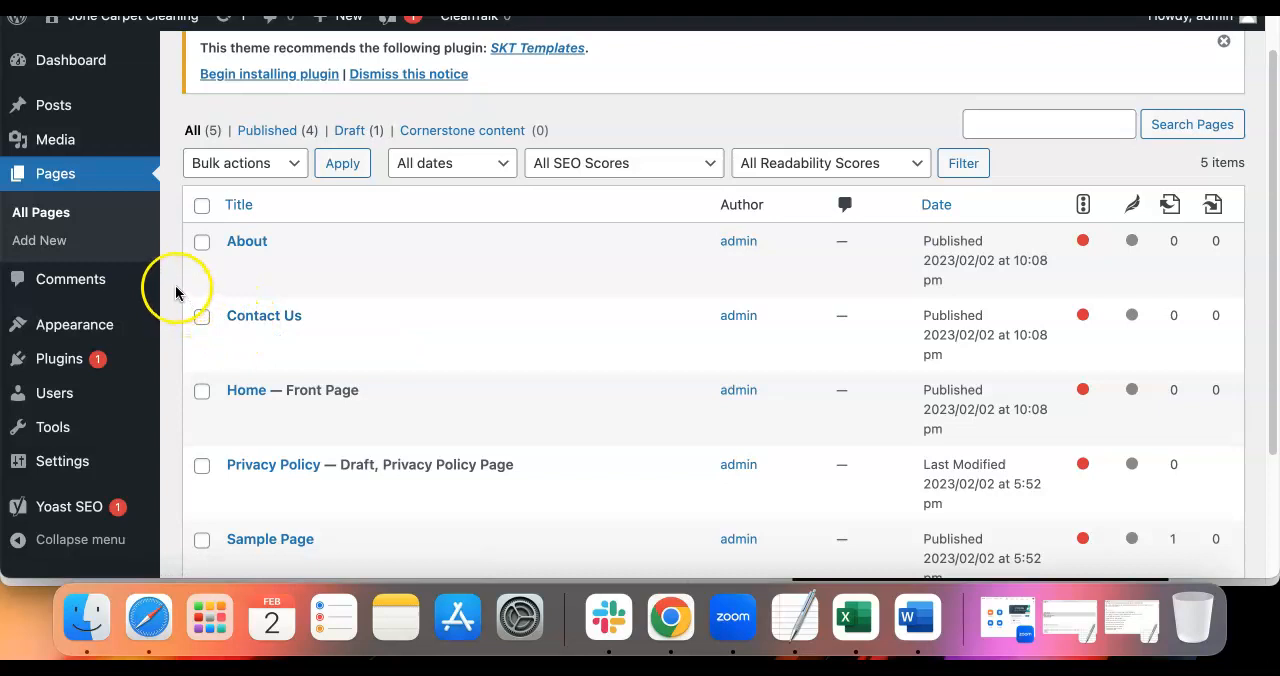
# Create a site navigation menu named "New Menu 1"
pyautogui.moveTo(148, 300)
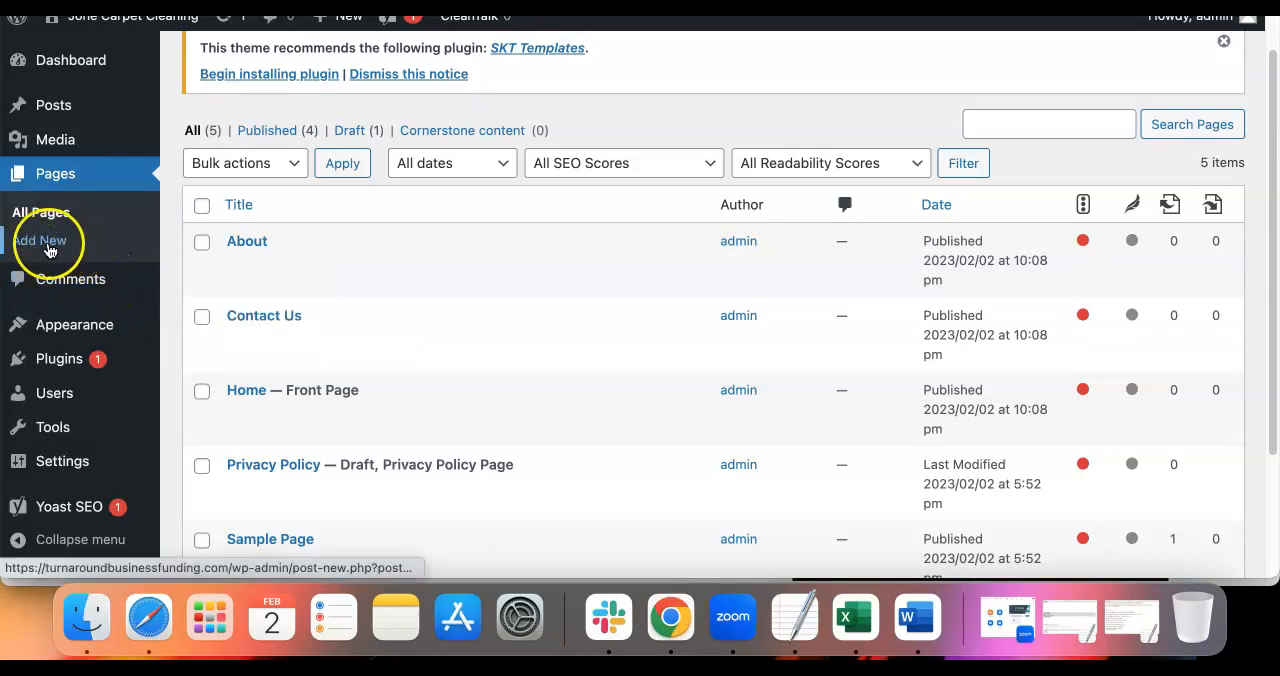
pyautogui.moveTo(40, 335)
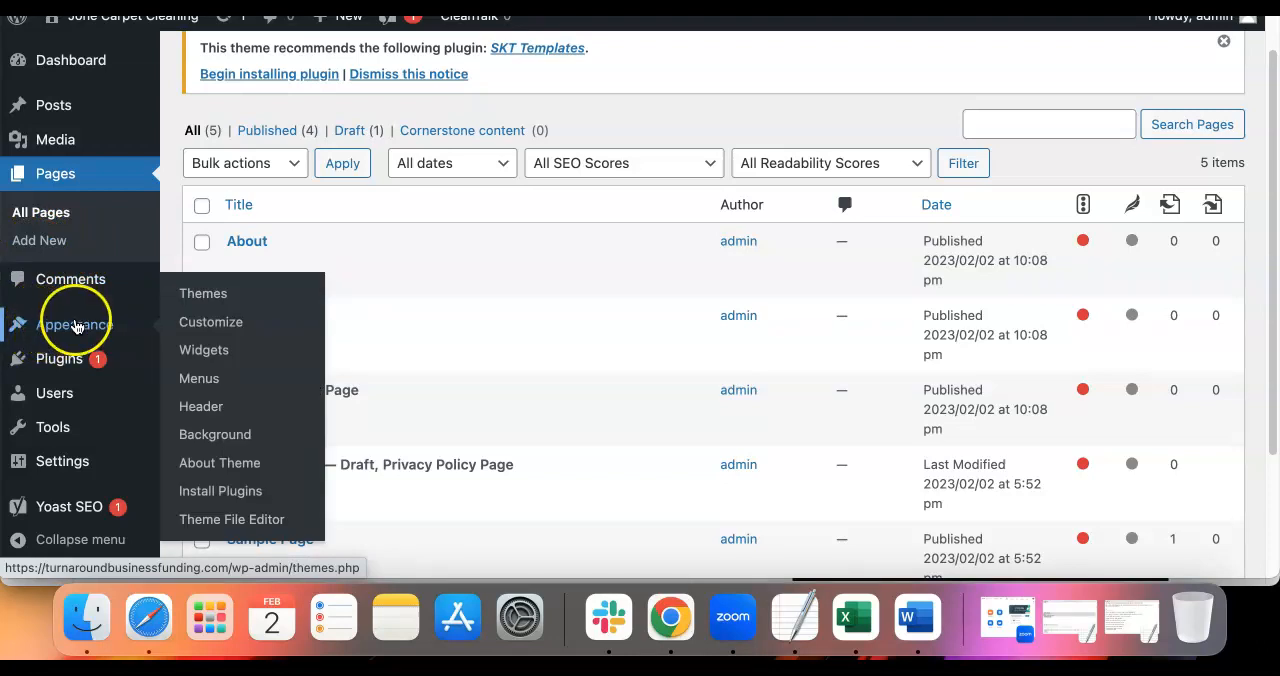
pyautogui.click(198, 380)
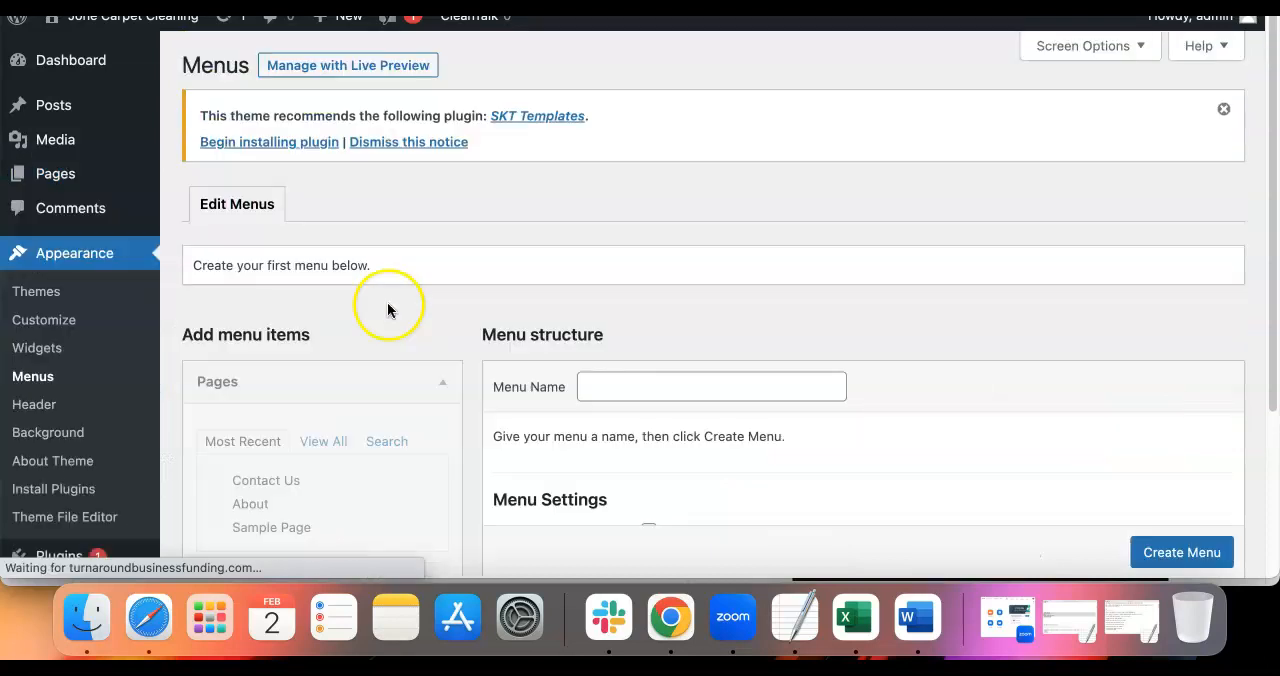
pyautogui.scroll(-3, 393, 323)
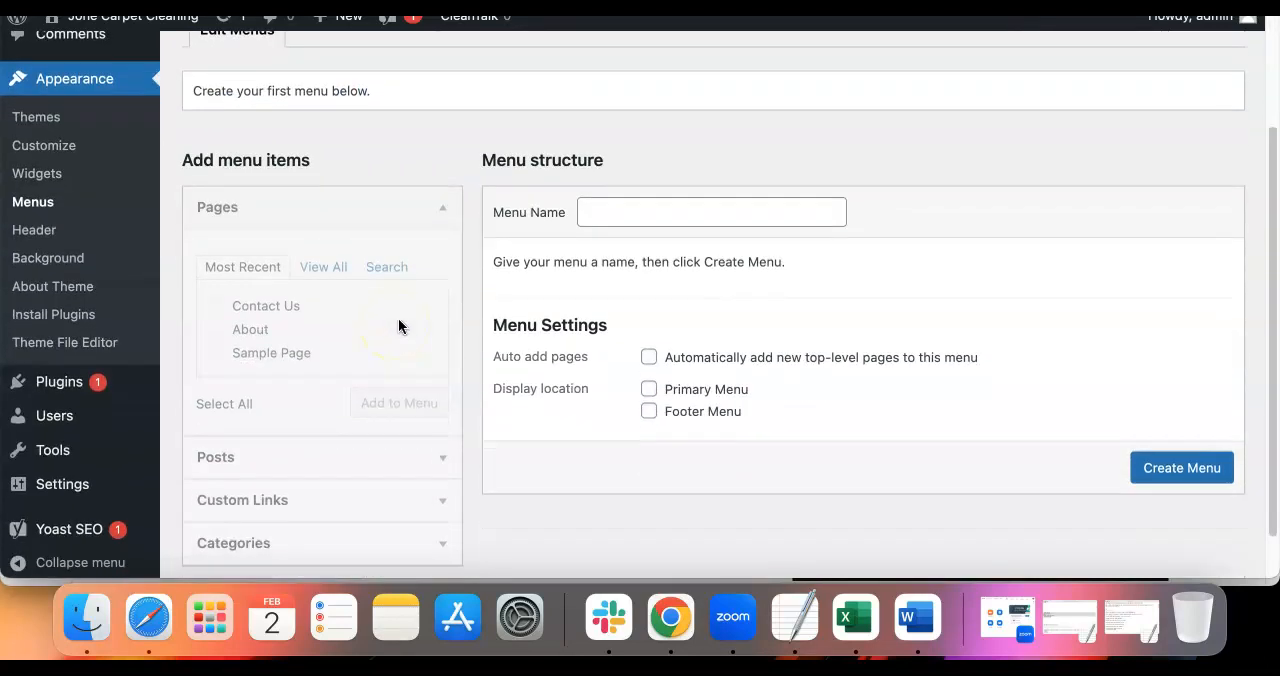
pyautogui.click(699, 212)
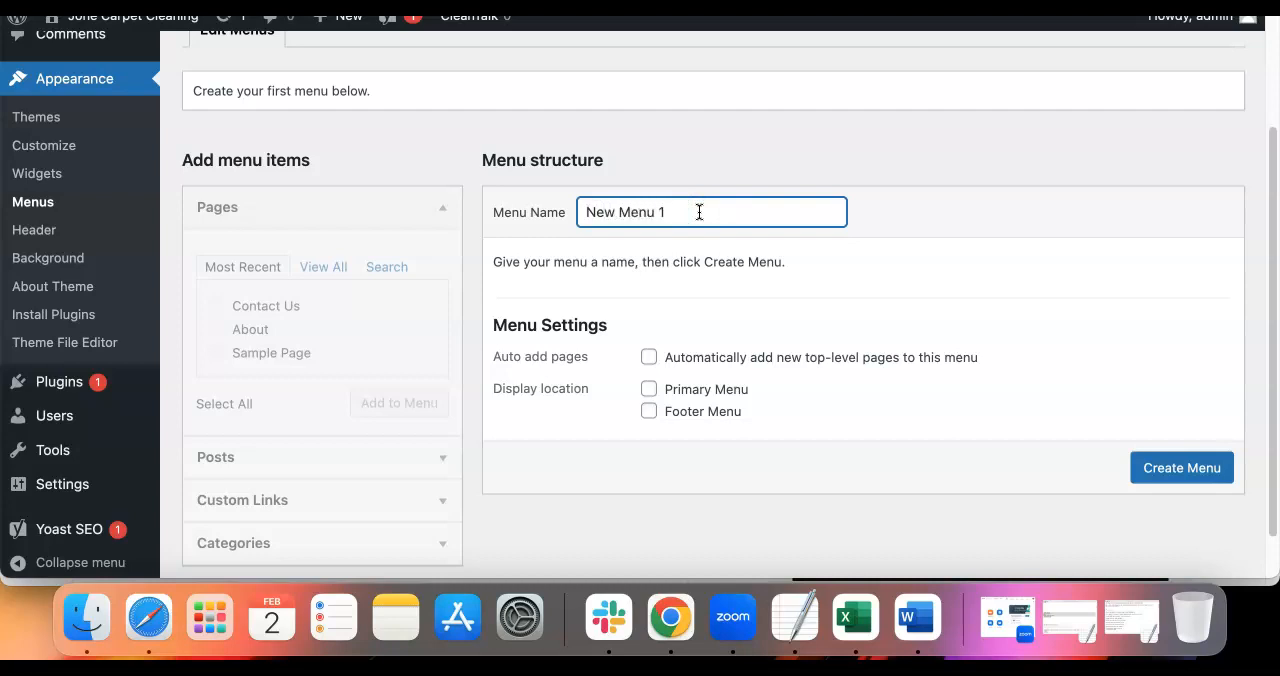
pyautogui.click(735, 207)
pyautogui.click(1160, 466)
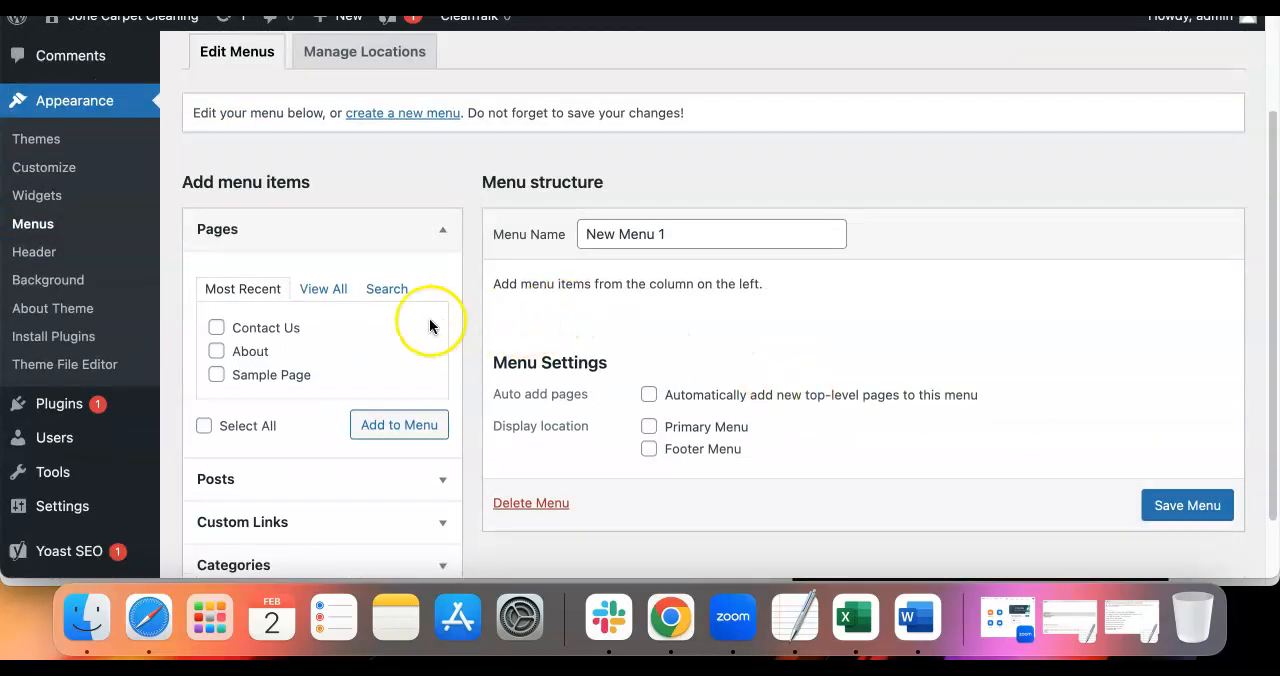
# Add the Home, About and Contact Us pages to New Menu 1 and save the menu
pyautogui.click(331, 289)
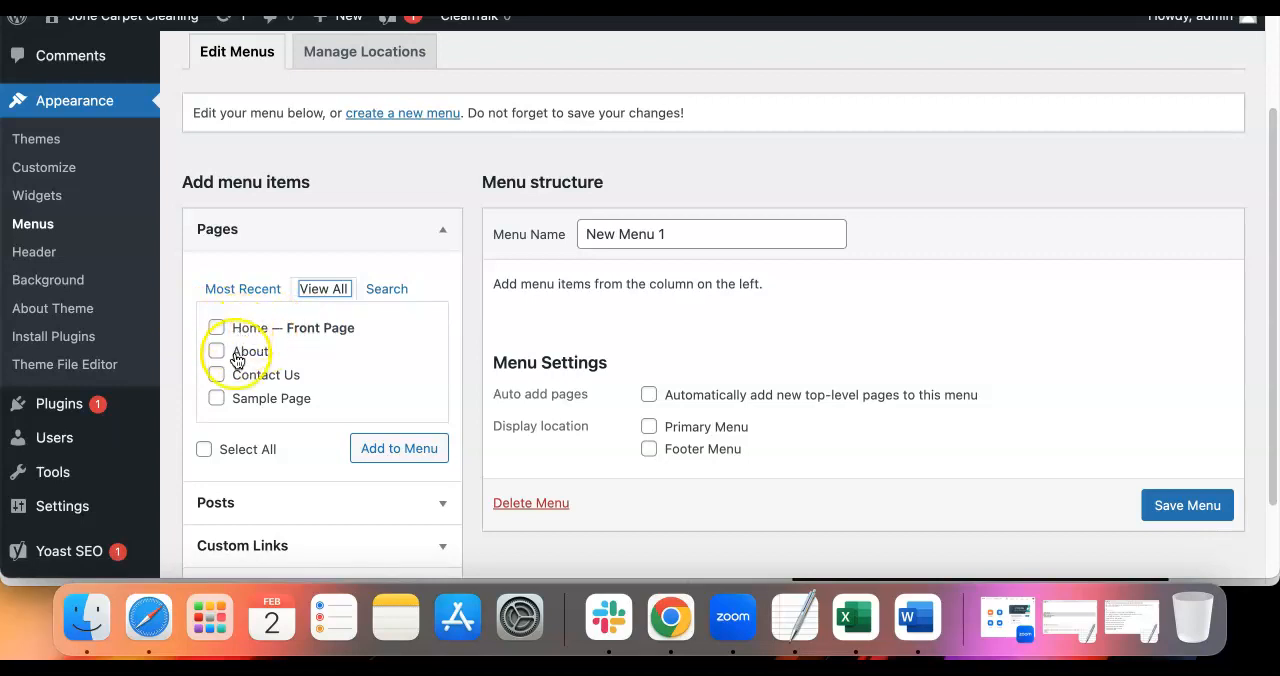
pyautogui.click(217, 328)
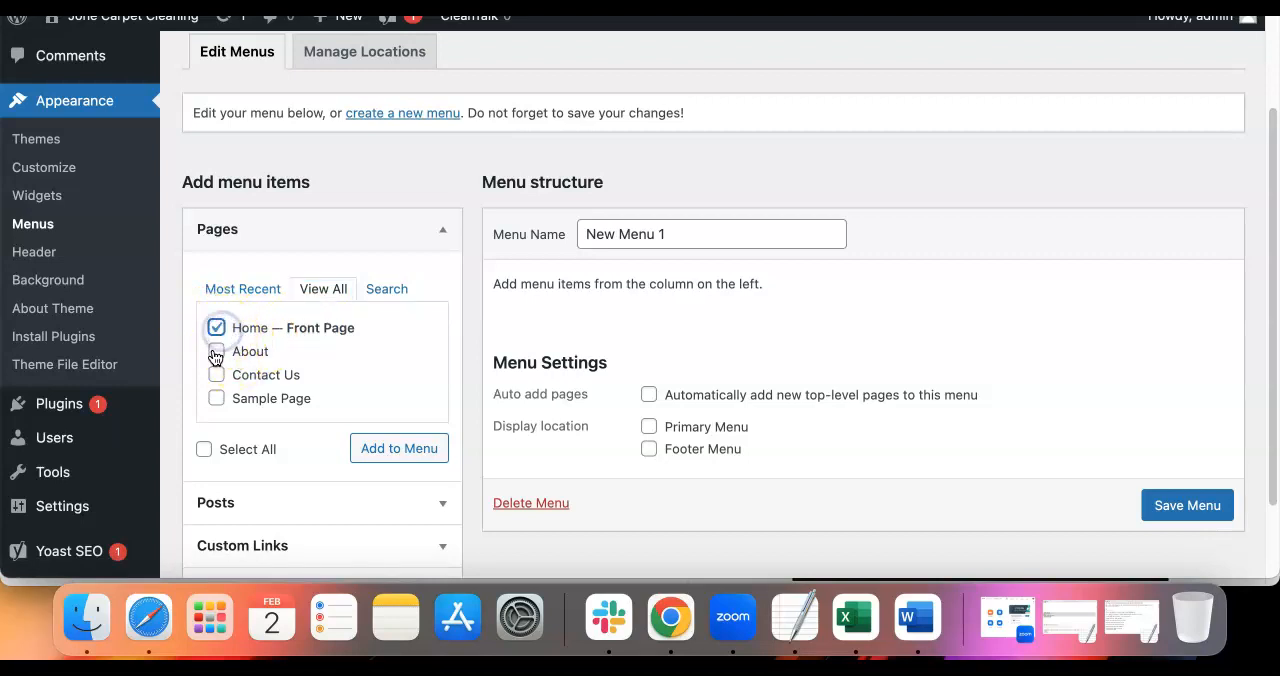
pyautogui.click(216, 375)
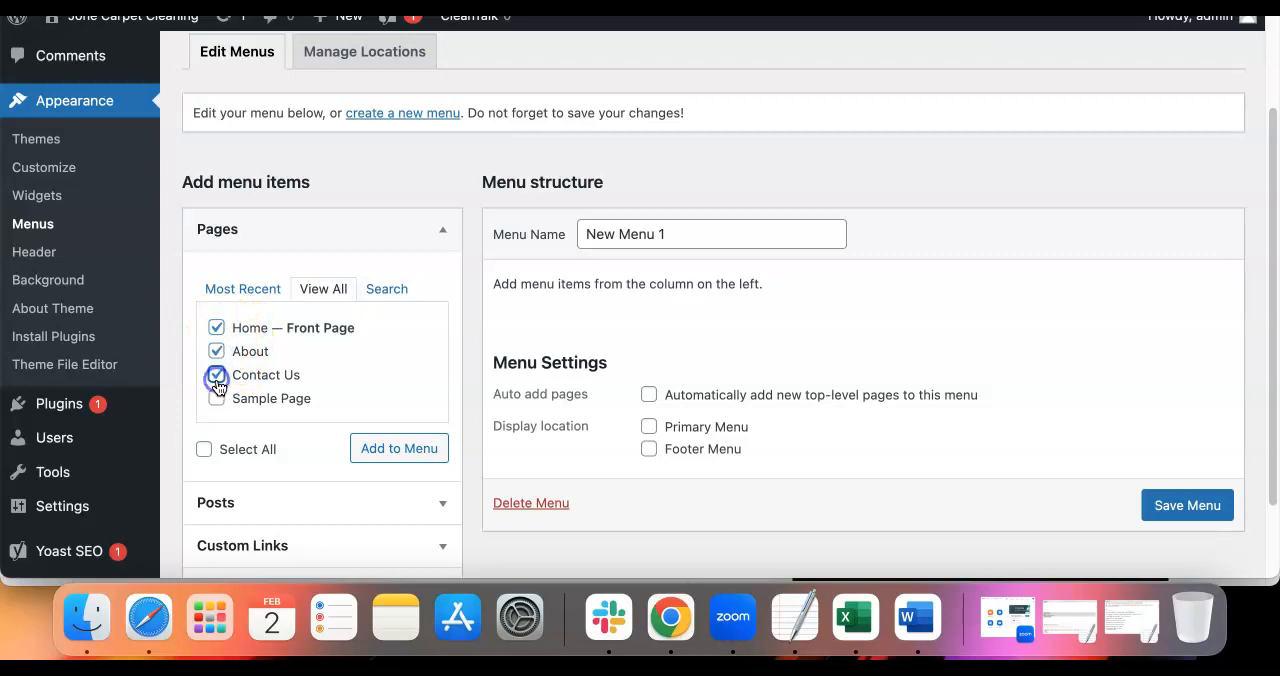
pyautogui.click(392, 450)
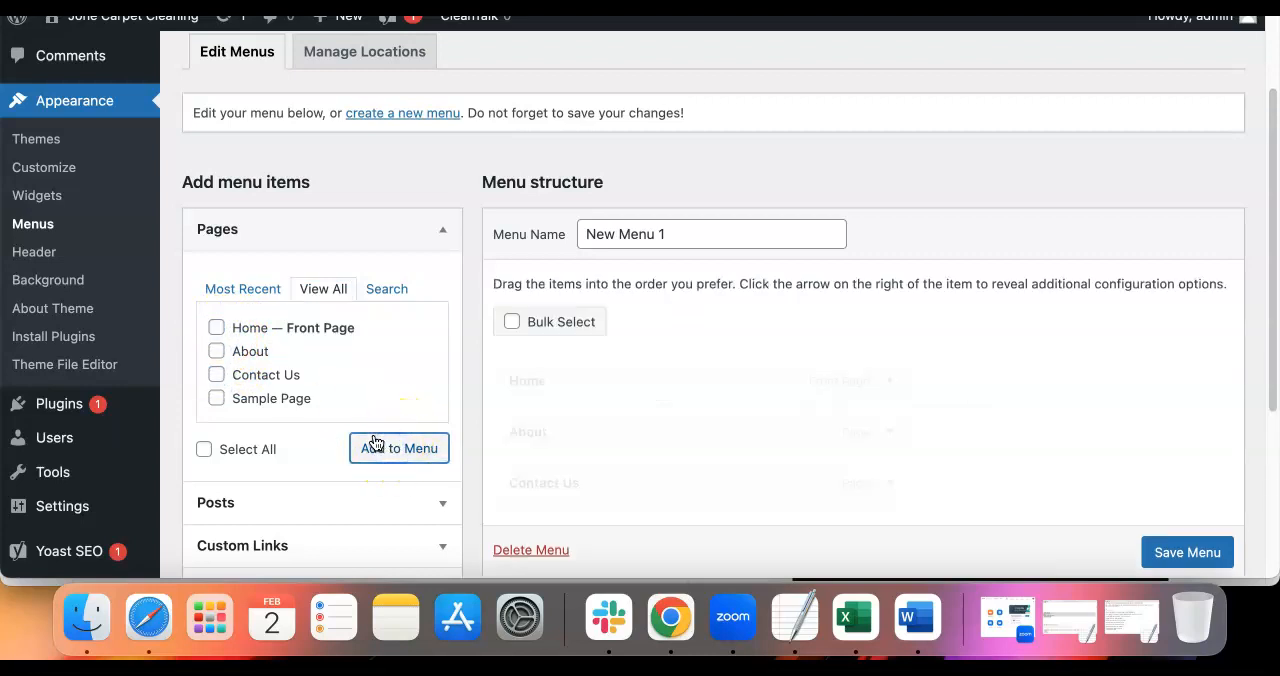
pyautogui.scroll(-3, 623, 388)
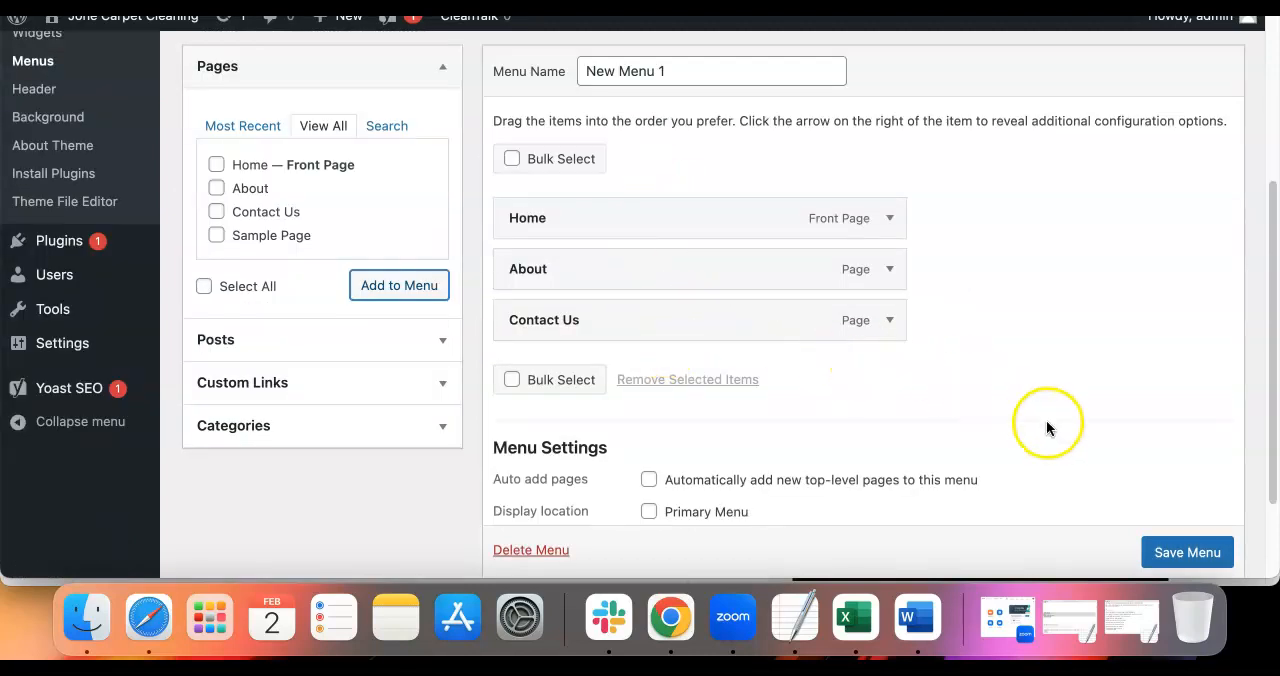
pyautogui.scroll(-1, 1171, 549)
pyautogui.click(1176, 549)
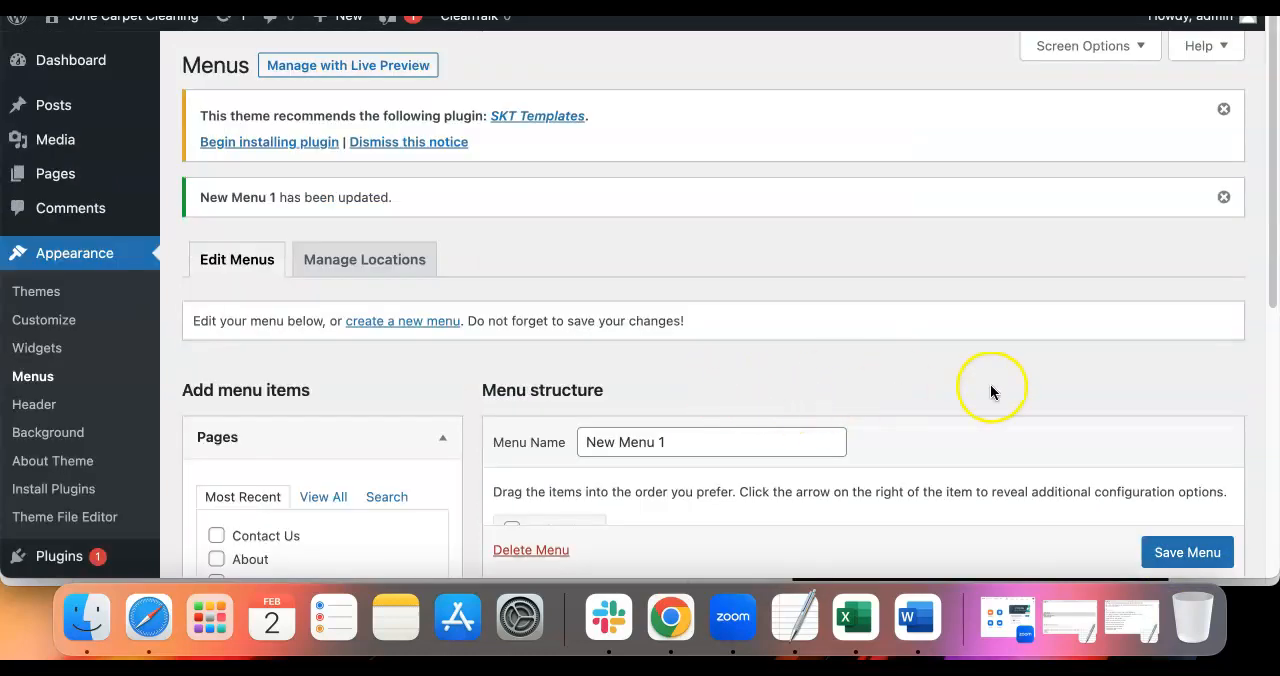
# Assign New Menu 1 to both the Primary Menu and Footer Menu locations and save the changes
pyautogui.click(380, 260)
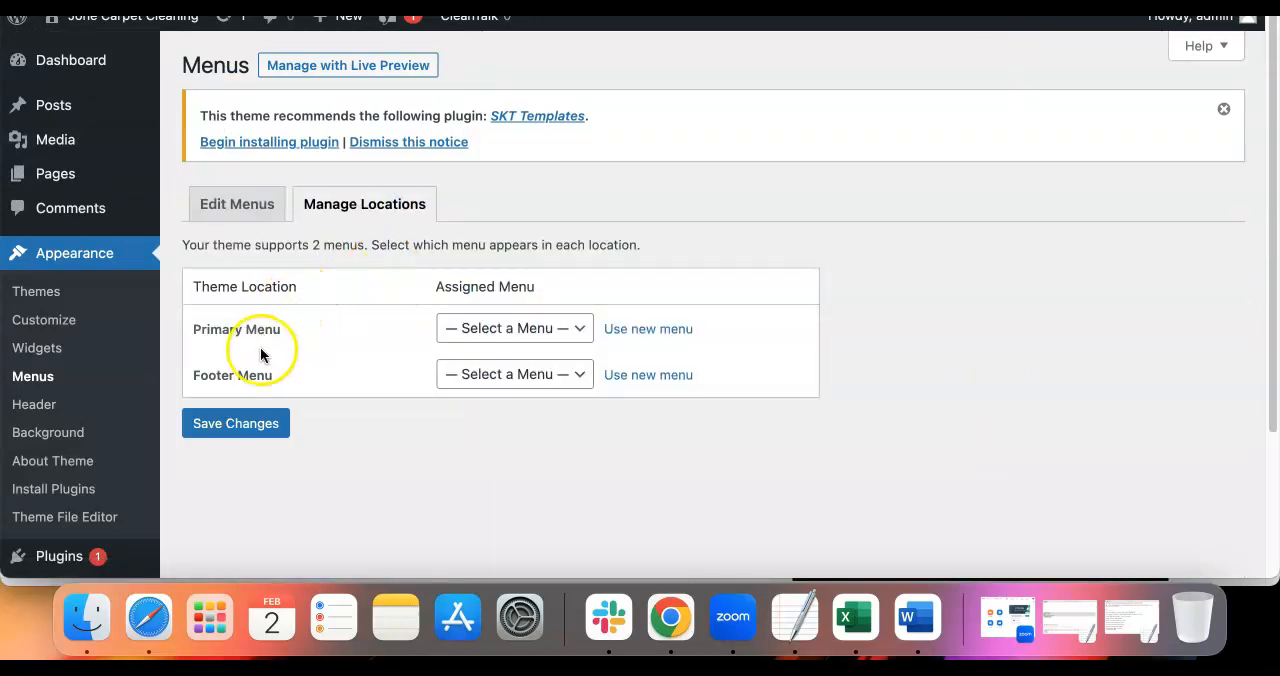
pyautogui.click(483, 331)
pyautogui.click(490, 349)
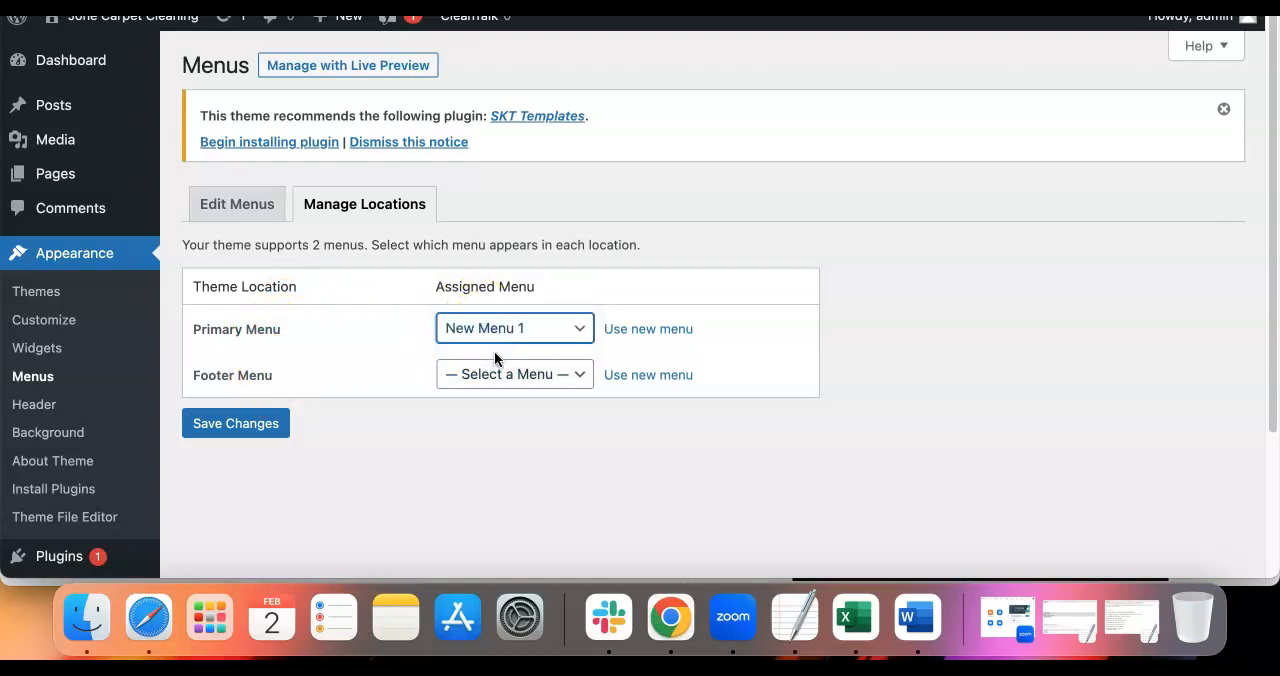
pyautogui.click(494, 374)
pyautogui.click(491, 397)
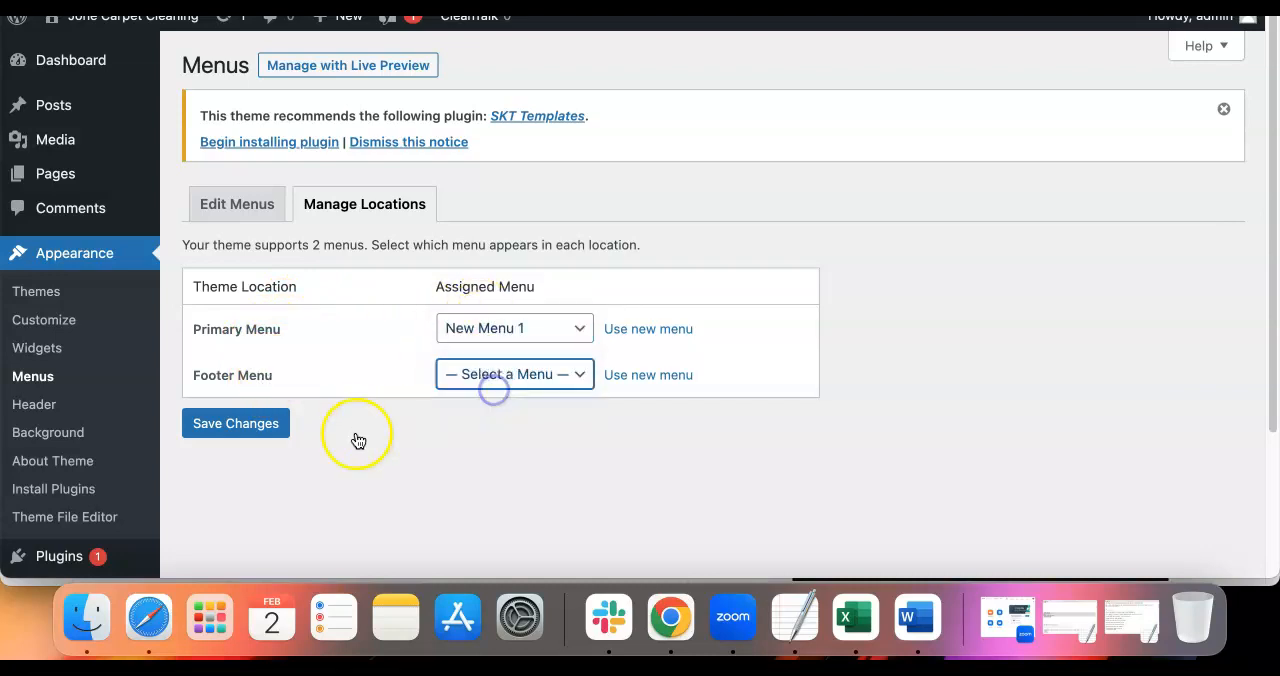
pyautogui.click(262, 422)
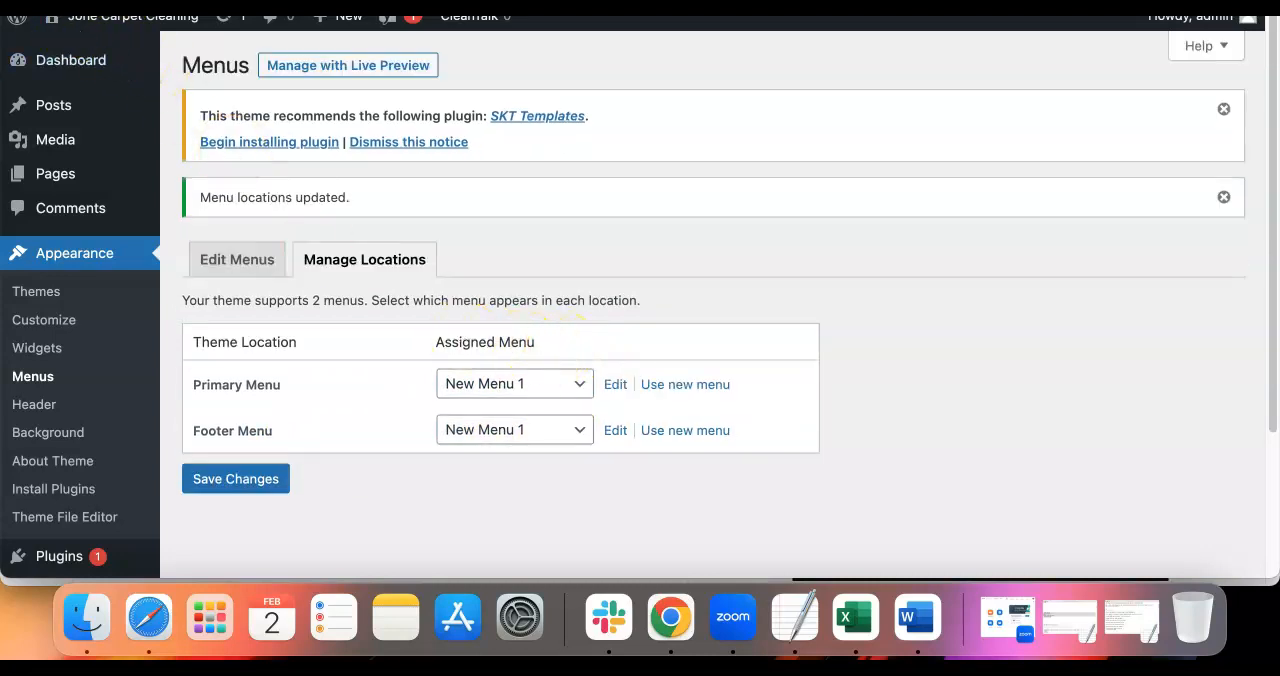
# Review the site's Reading settings, checking which static page is chosen as the homepage and the remaining reading options
pyautogui.scroll(-5, 170, 93)
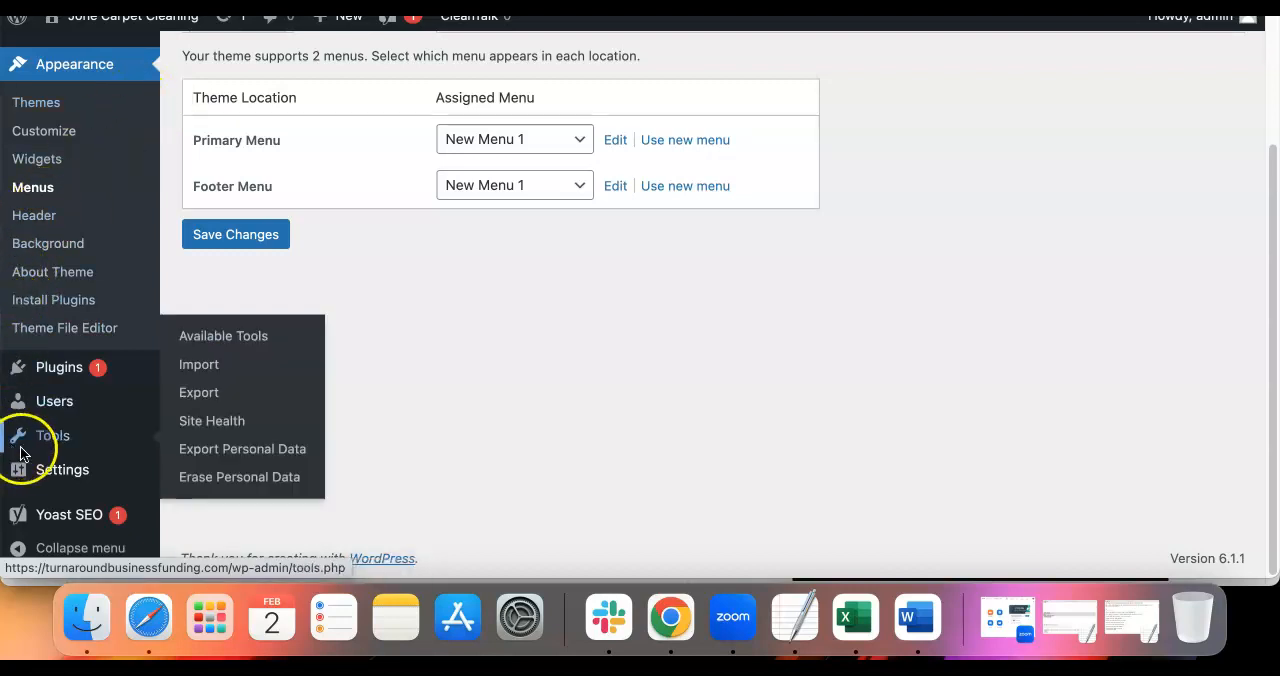
pyautogui.moveTo(56, 472)
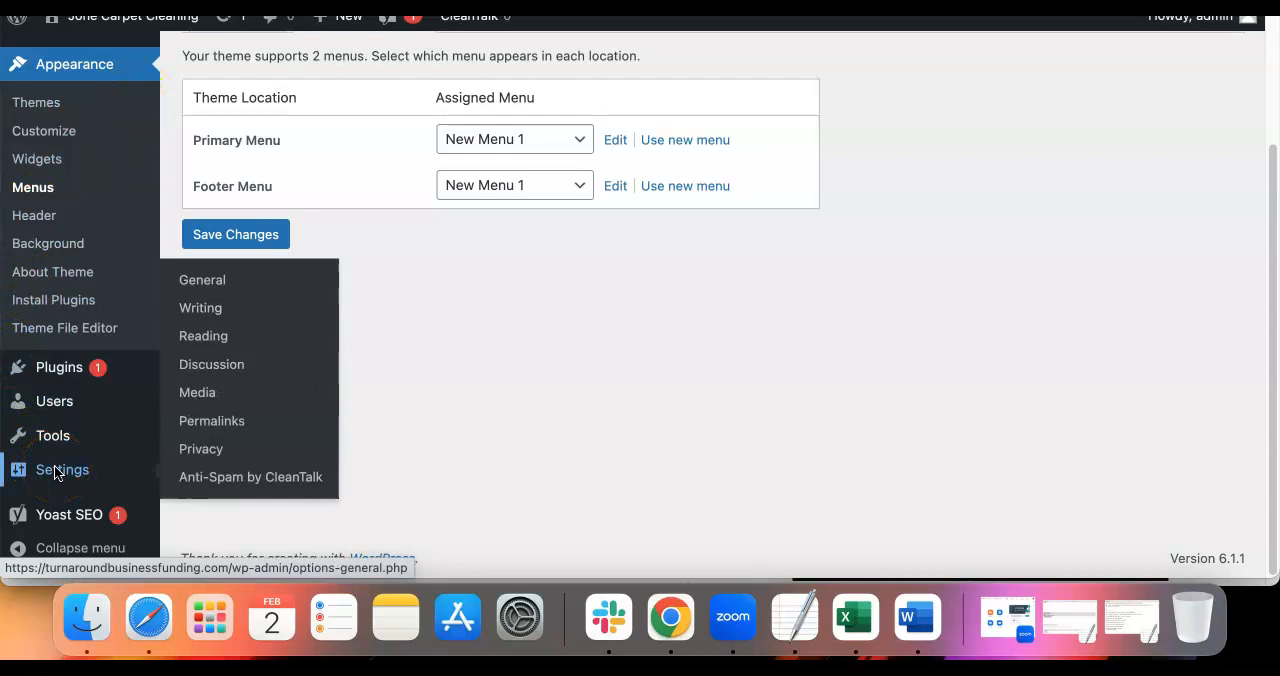
pyautogui.click(310, 316)
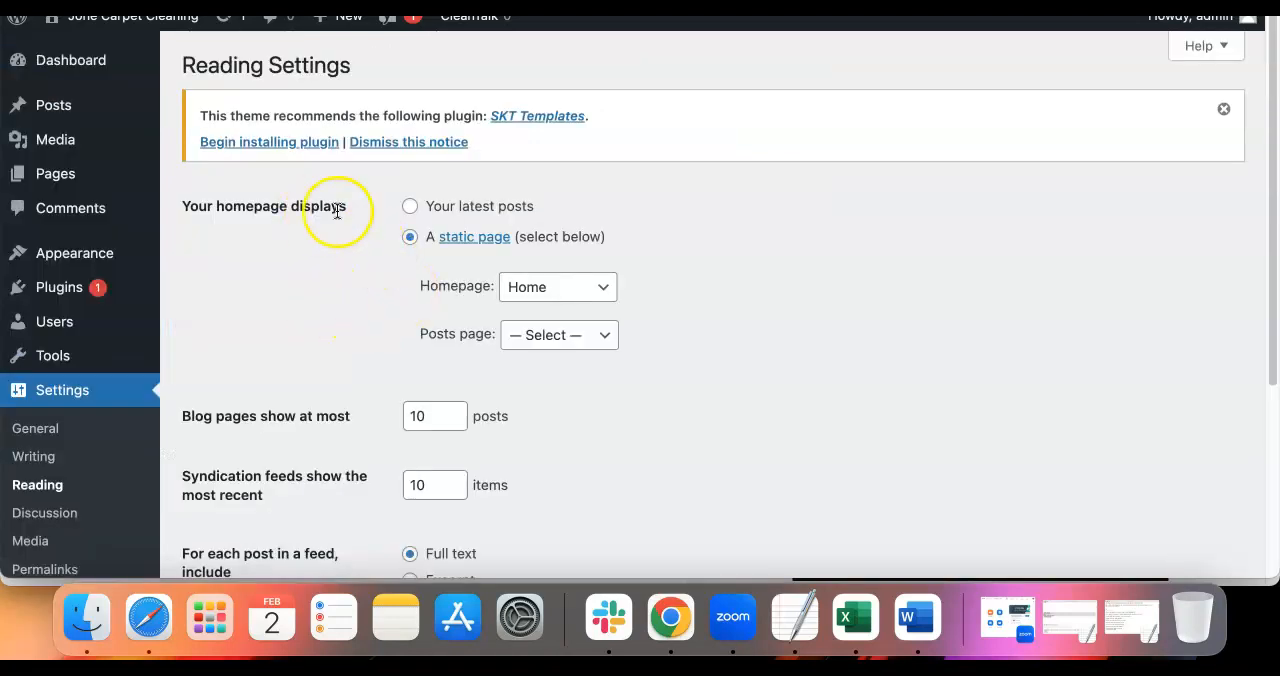
pyautogui.moveTo(357, 208); pyautogui.dragTo(181, 210)
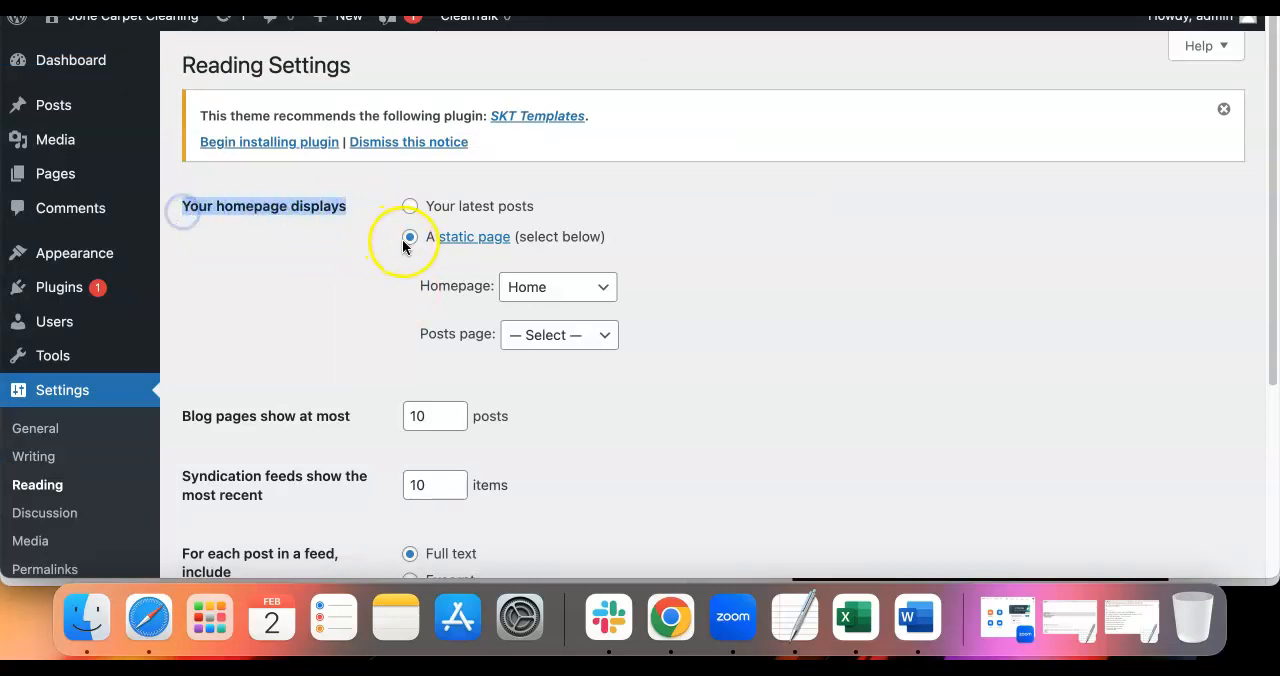
pyautogui.click(536, 290)
pyautogui.click(551, 289)
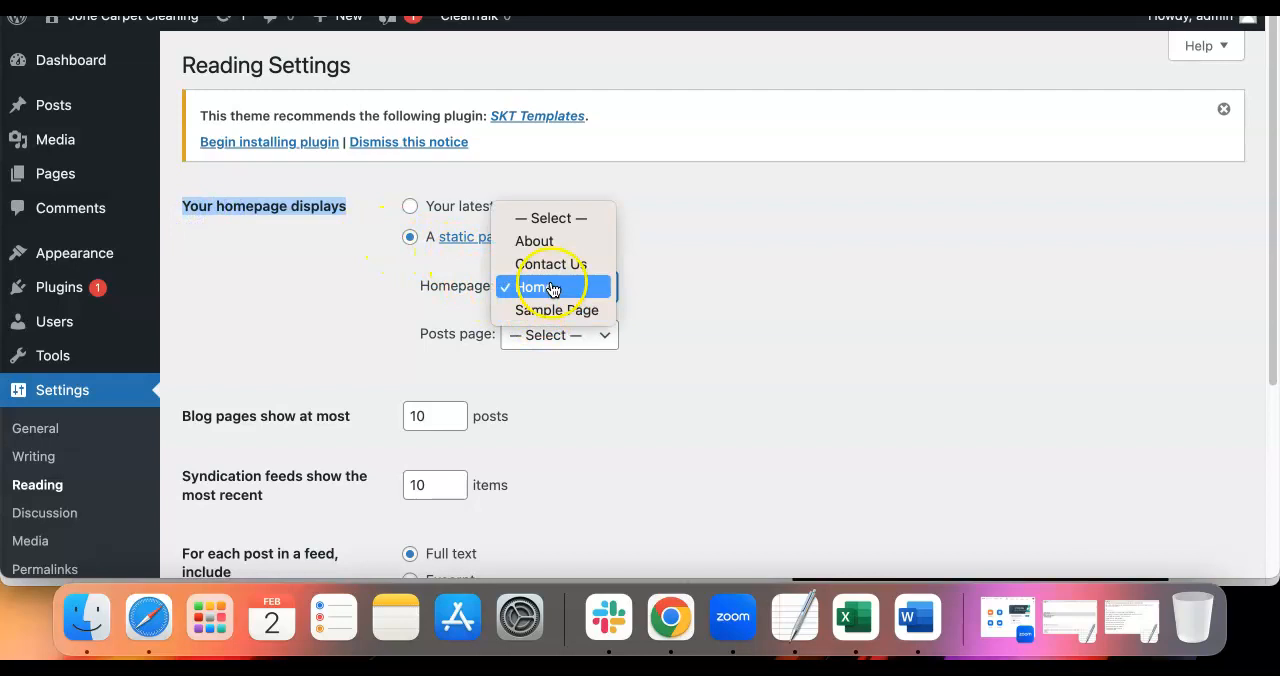
pyautogui.click(746, 280)
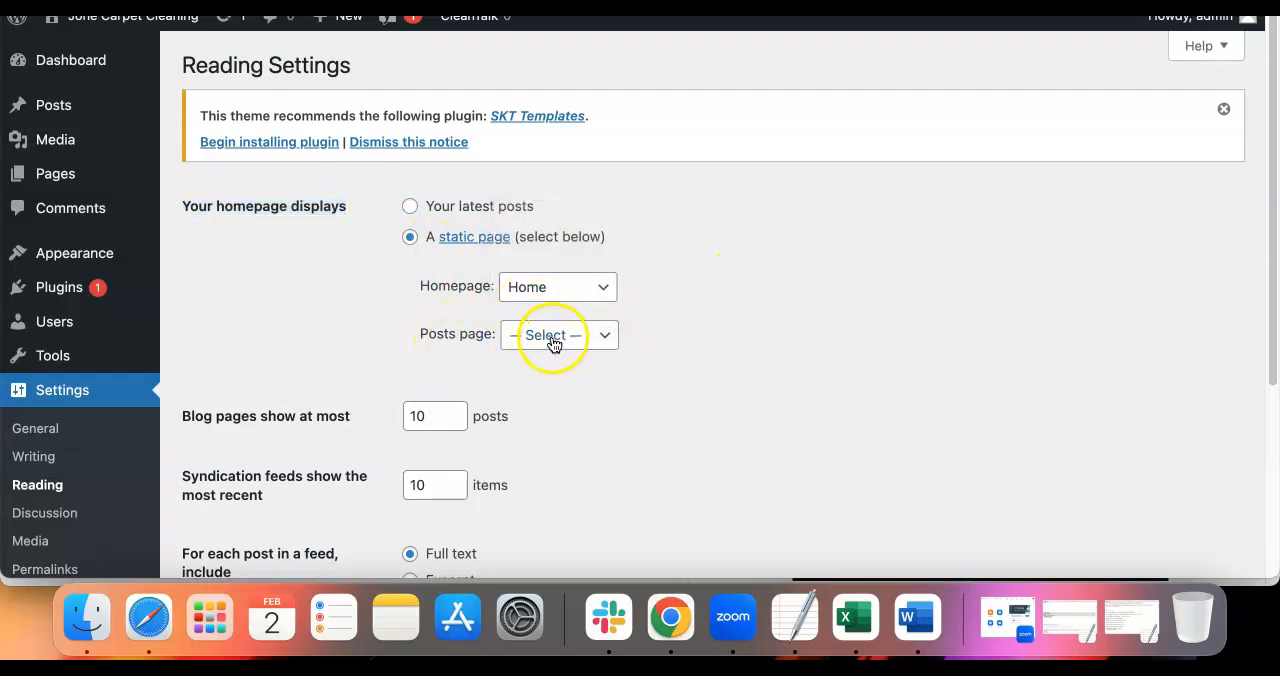
pyautogui.scroll(-5, 549, 343)
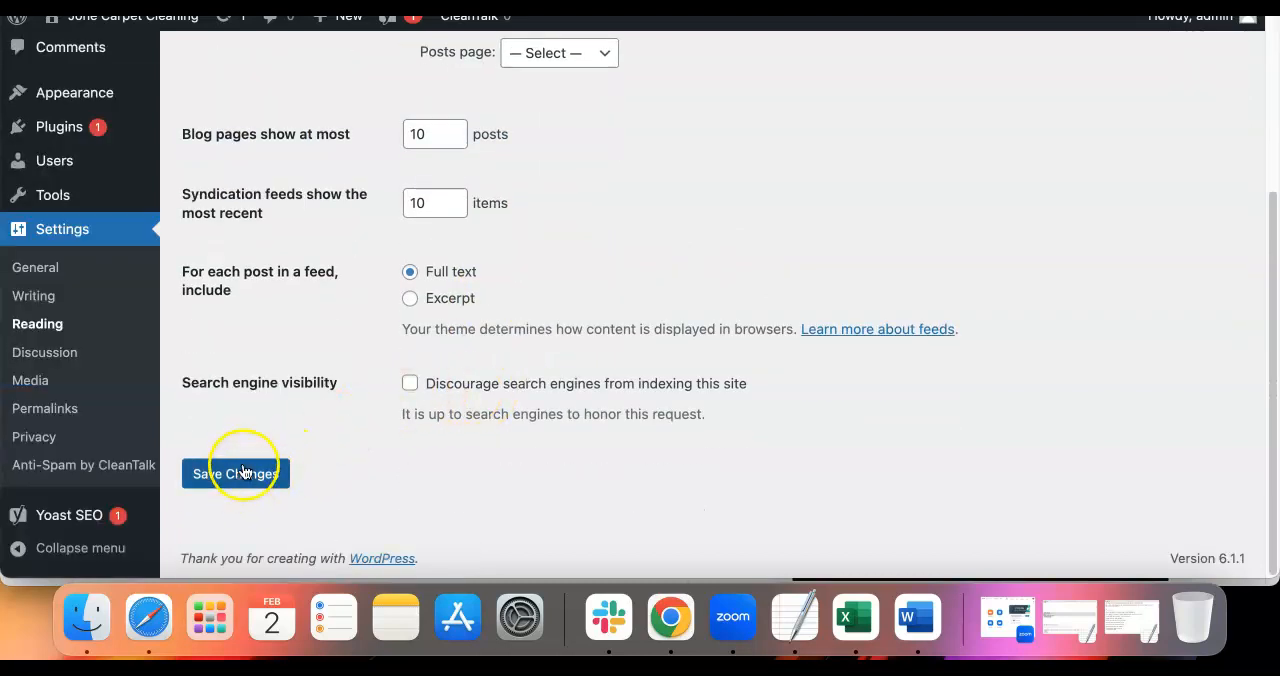
pyautogui.scroll(2, 114, 360)
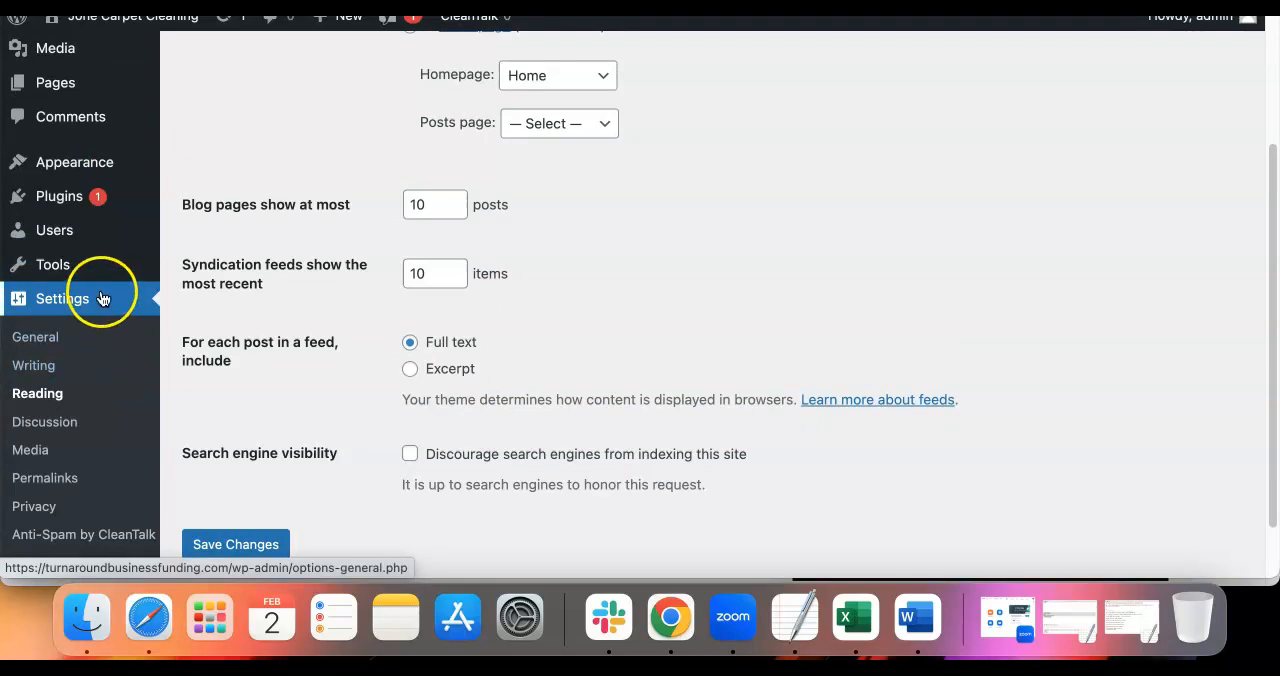
pyautogui.scroll(4, 25, 295)
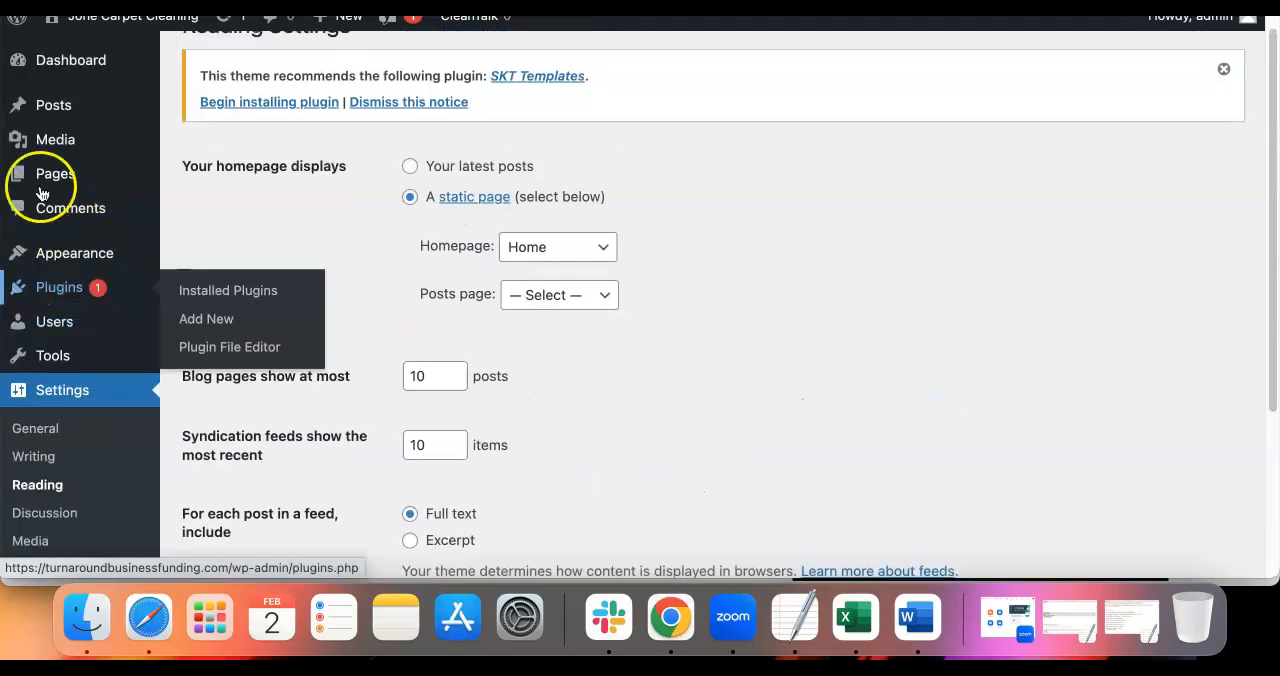
# Open the Home front page for editing from the list of all pages
pyautogui.moveTo(44, 176)
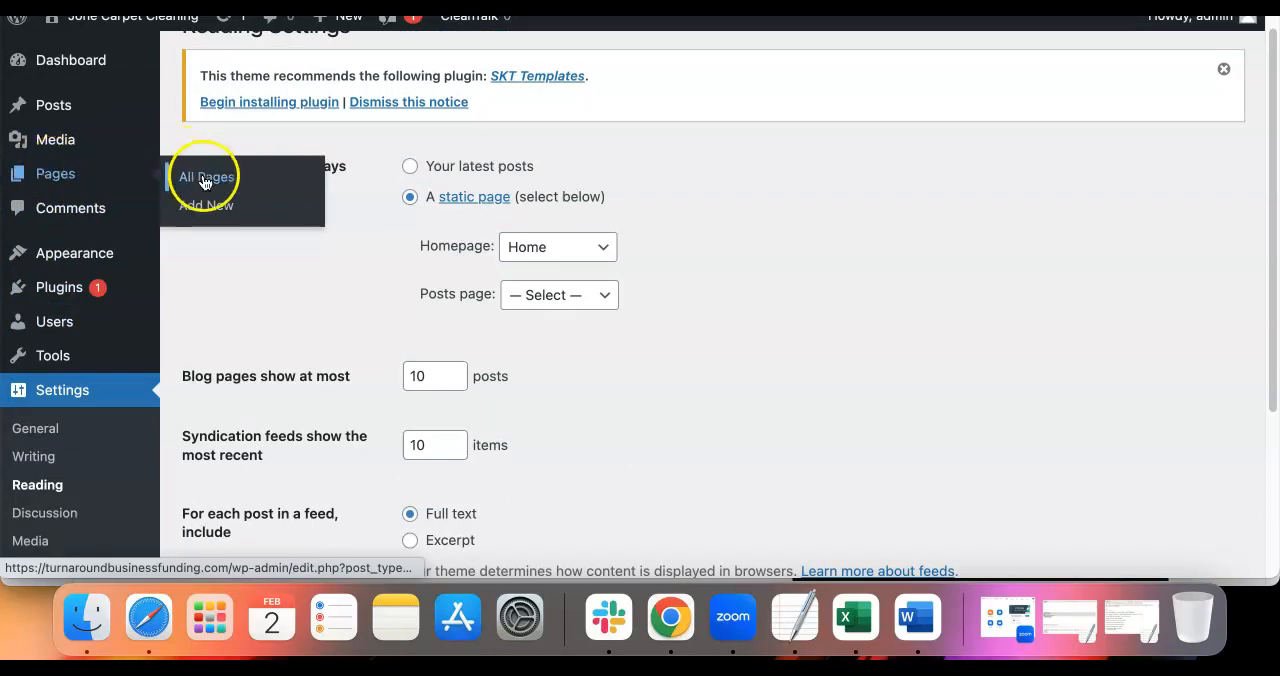
pyautogui.click(290, 180)
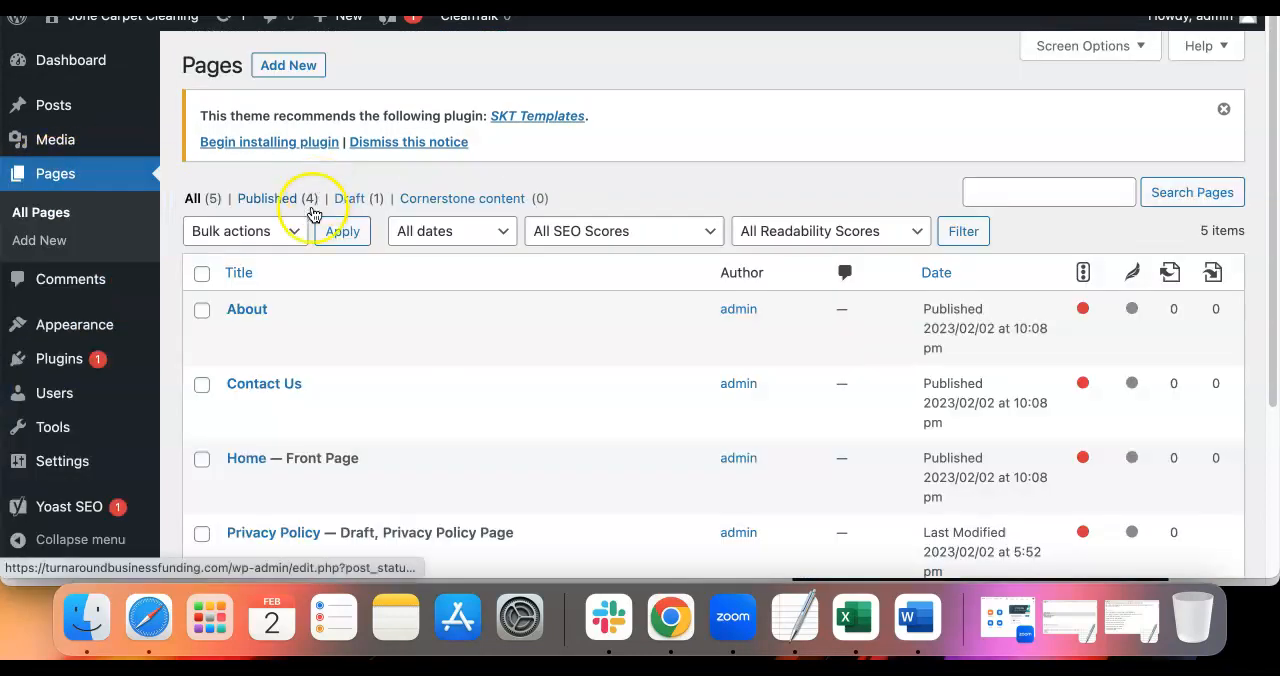
pyautogui.scroll(-2, 296, 262)
pyautogui.scroll(-3, 293, 263)
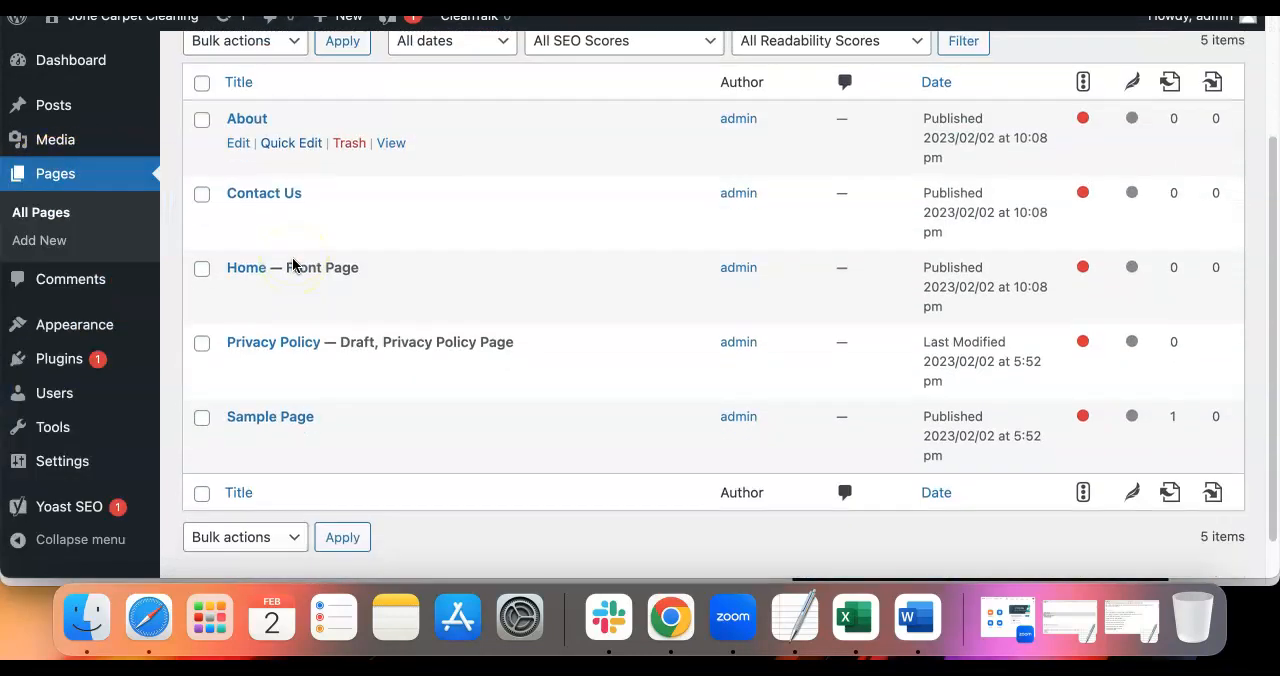
pyautogui.click(237, 295)
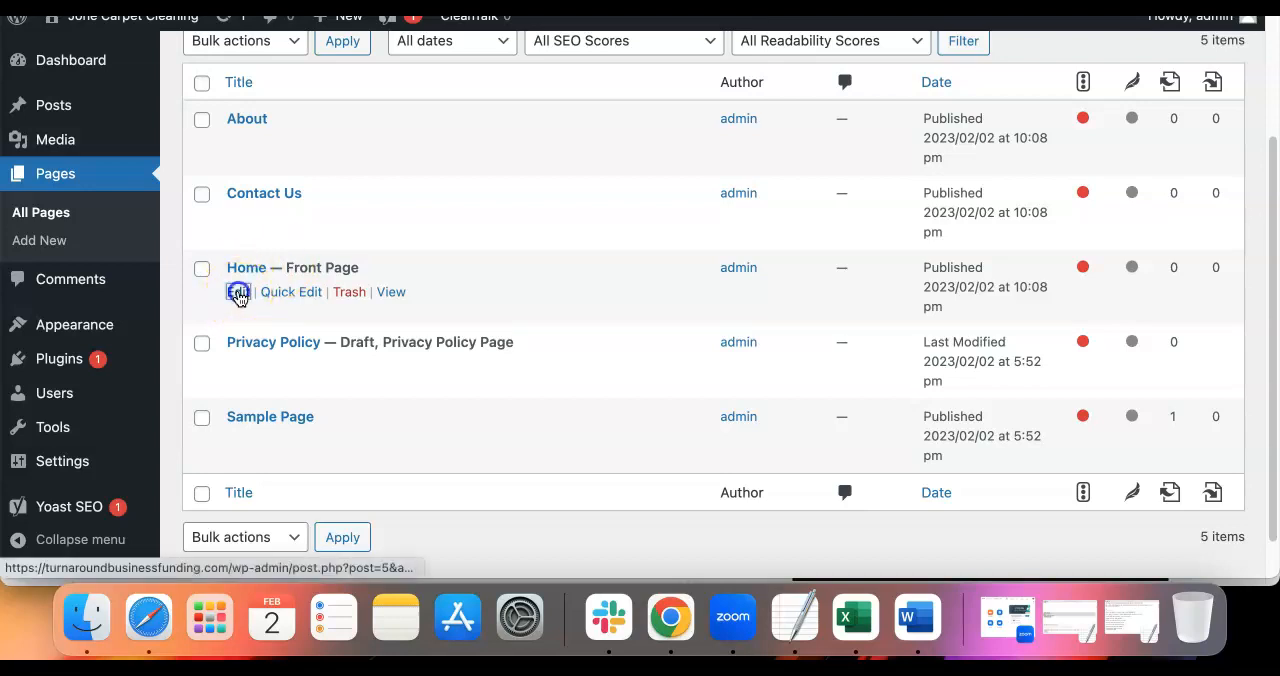
pyautogui.scroll(-1, 286, 347)
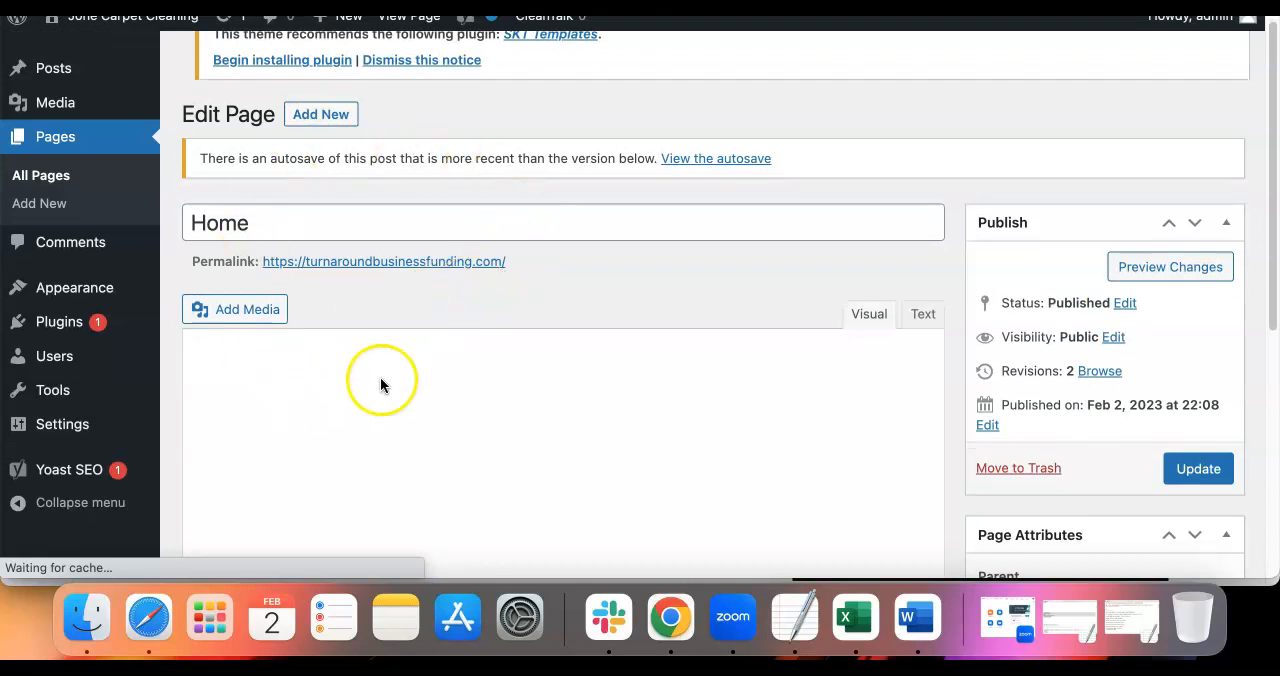
pyautogui.scroll(-1, 355, 330)
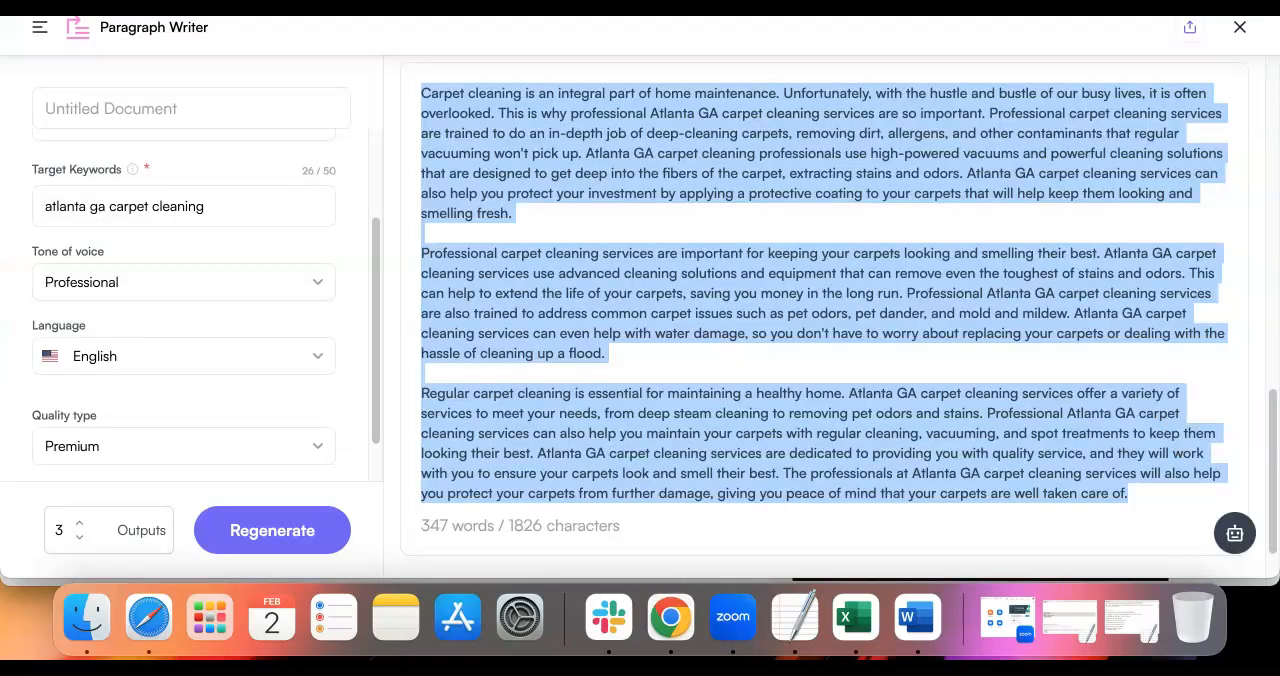
# Switch to Writesonic, look over the generated carpet cleaning paragraphs, and close that Paragraph Writer document
pyautogui.scroll(3, 389, 109)
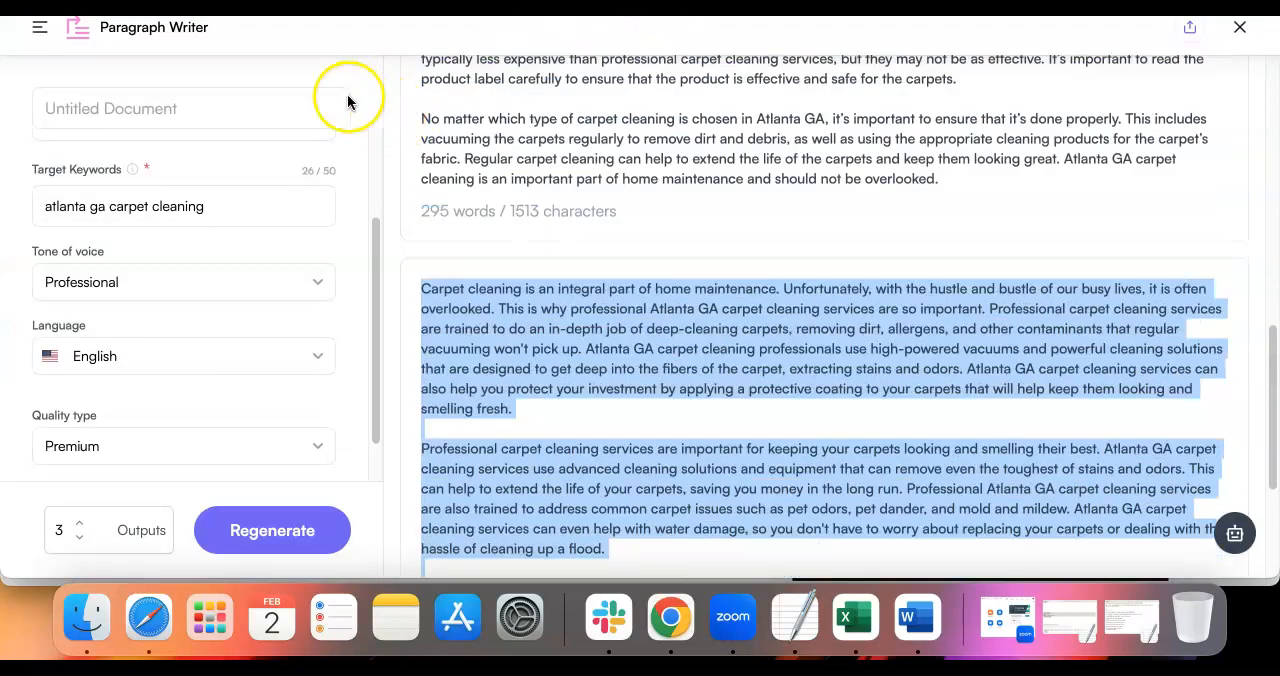
pyautogui.click(42, 27)
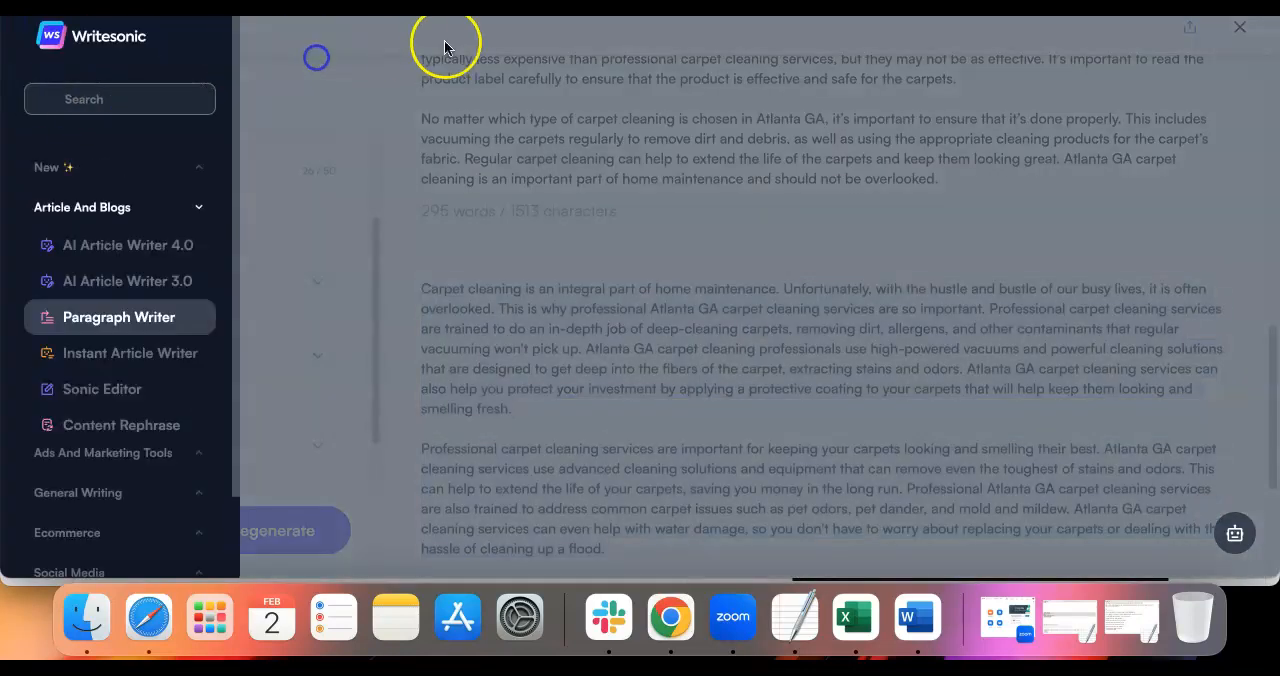
pyautogui.click(787, 115)
pyautogui.click(1238, 28)
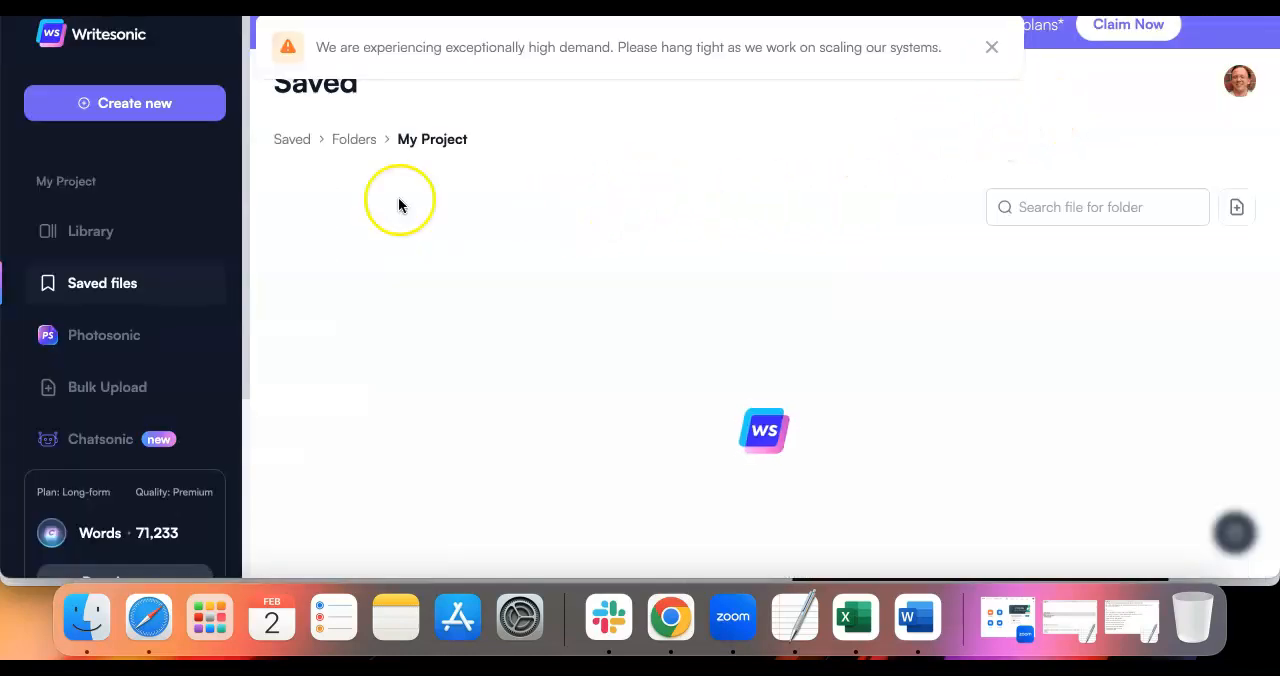
# Browse the Writesonic template library and open a new Paragraph Writer document from Article And Blogs
pyautogui.click(104, 240)
pyautogui.click(297, 218)
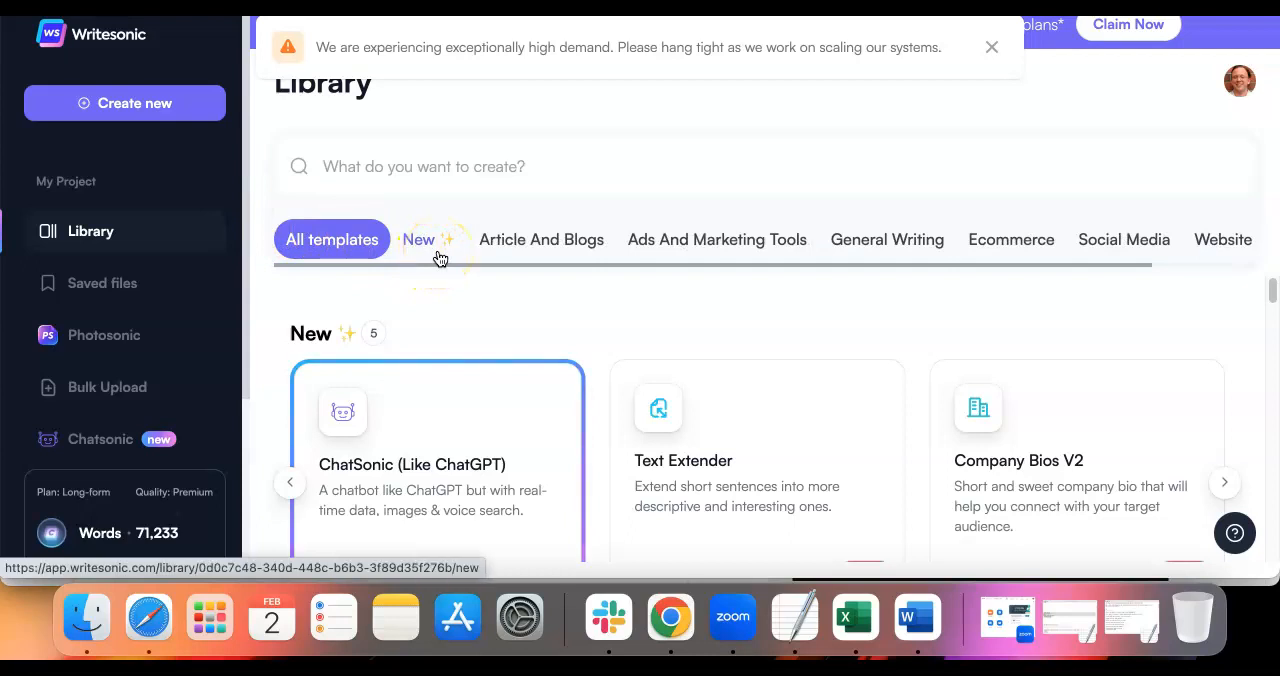
pyautogui.scroll(-2, 478, 314)
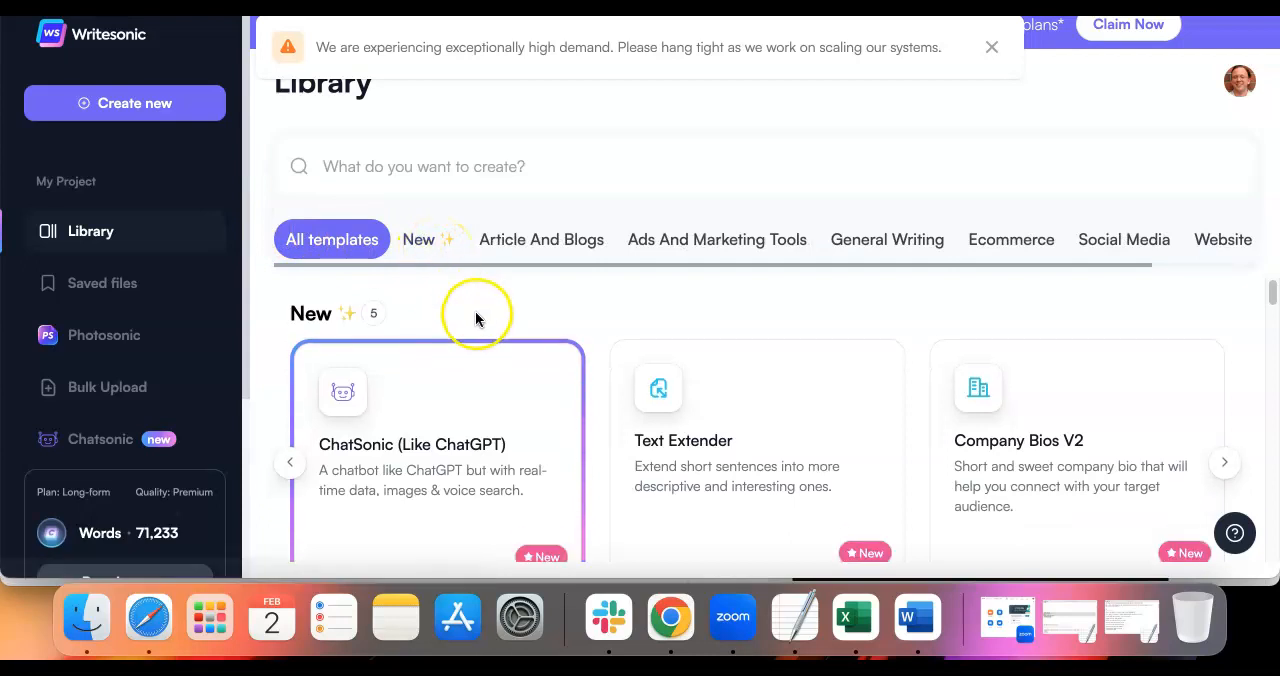
pyautogui.scroll(-2, 478, 319)
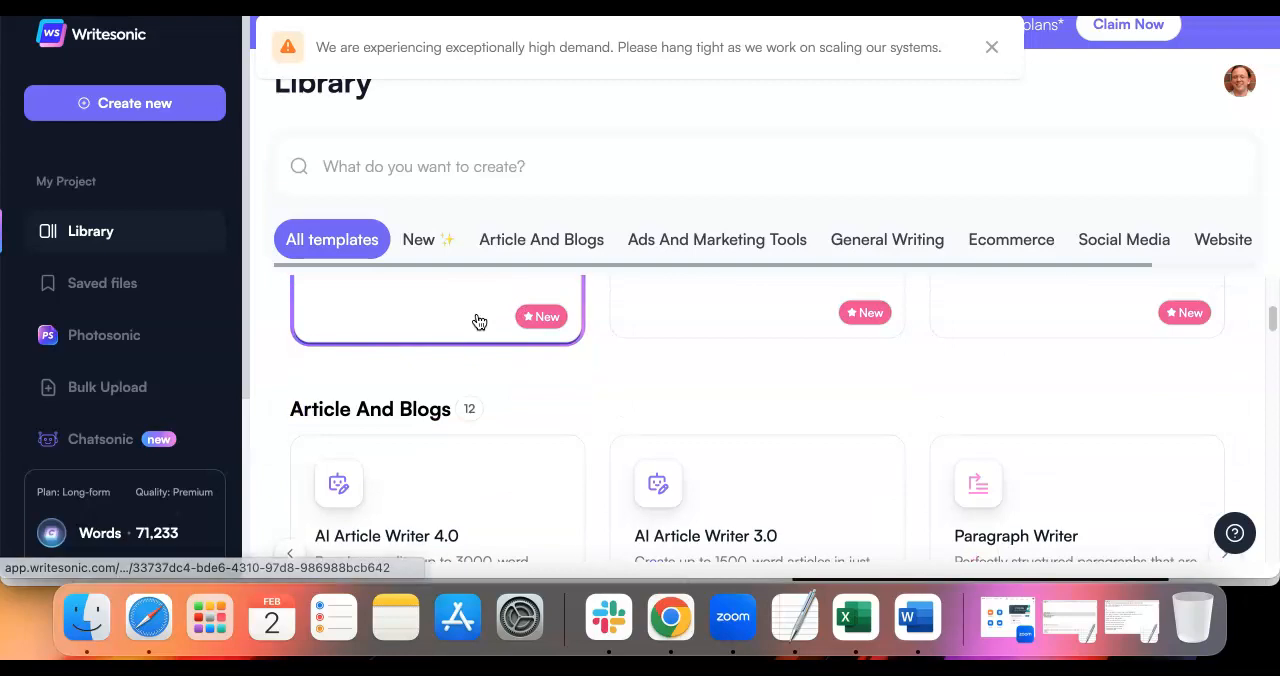
pyautogui.scroll(-2, 478, 320)
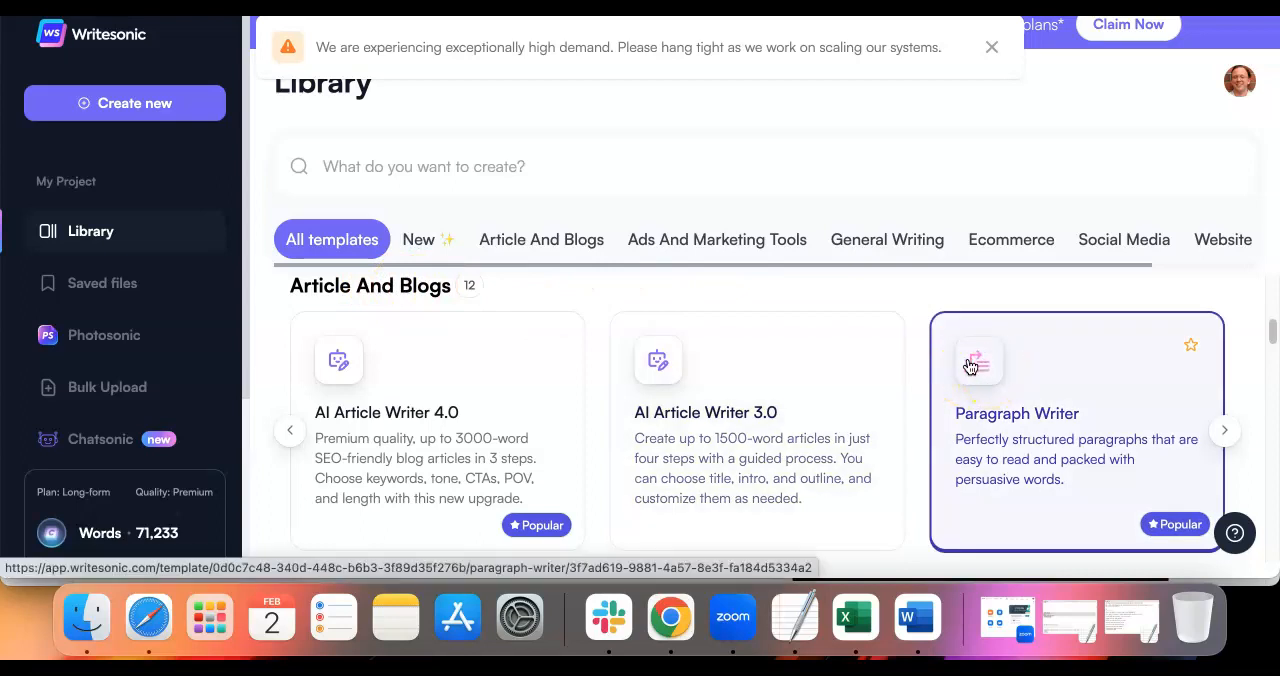
pyautogui.click(1051, 422)
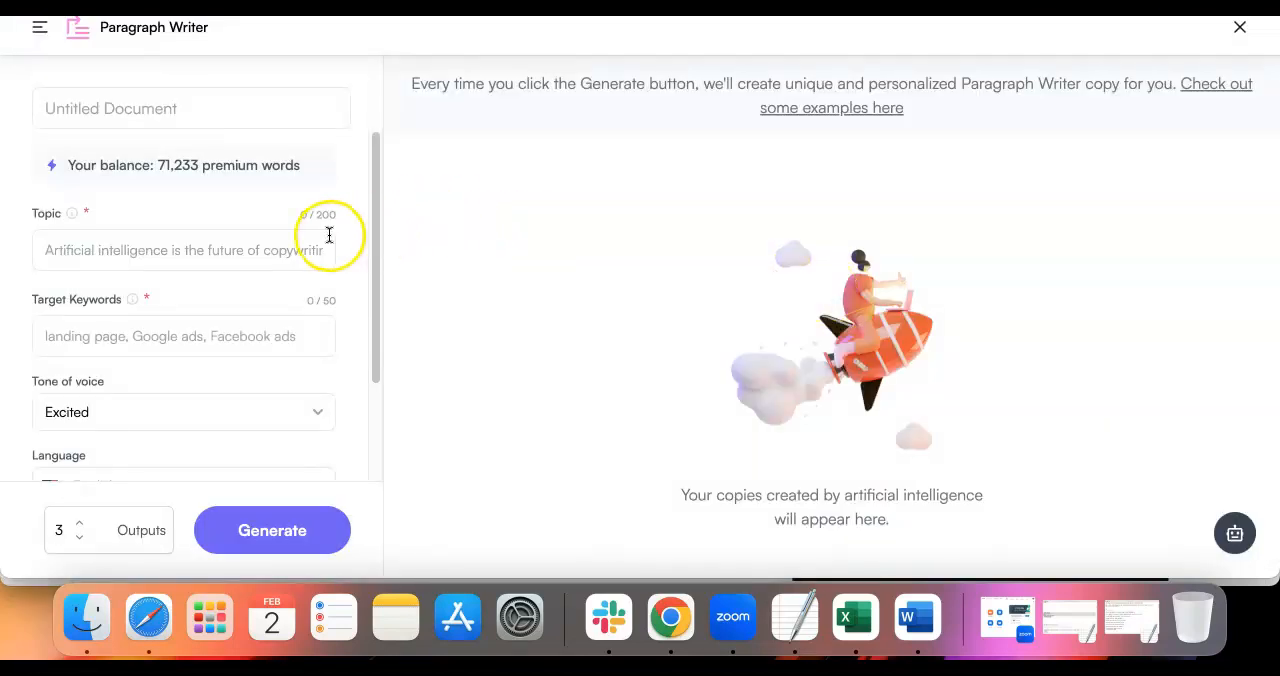
# Enter "Carpet Cleaning" as the paragraph topic and "atlanta carpet cleaning" as the target keywords
pyautogui.click(215, 261)
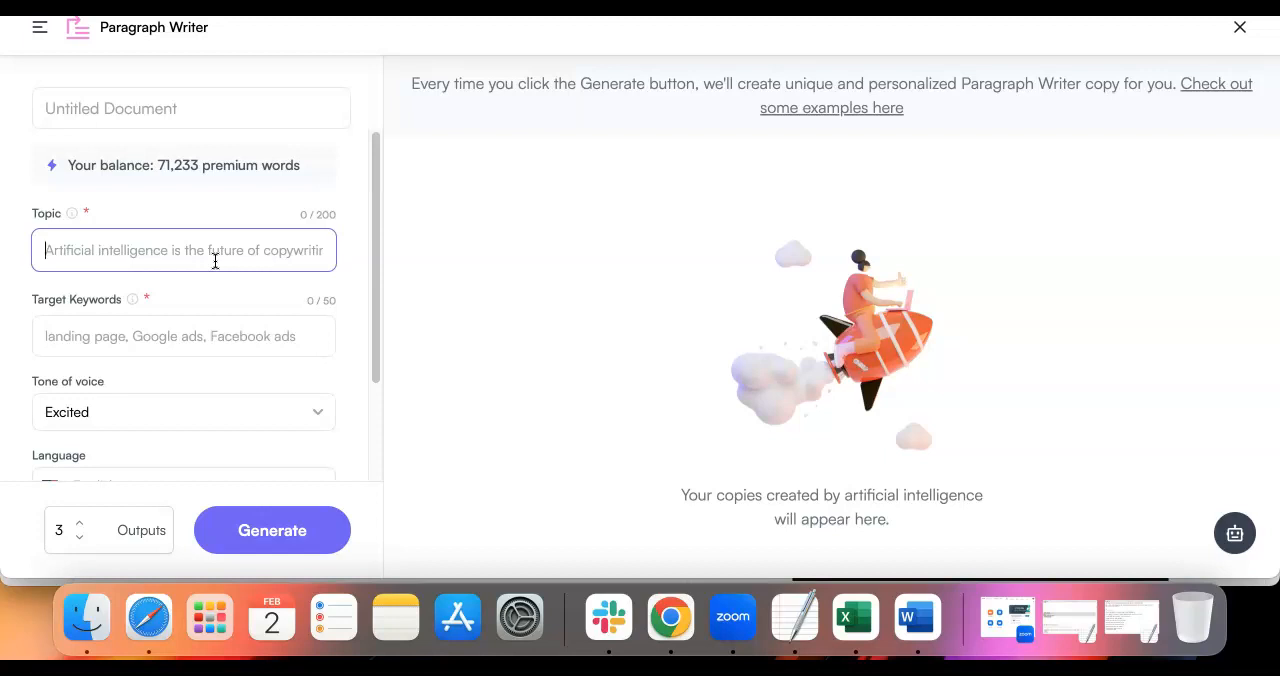
pyautogui.write('Carpet Cleaning')
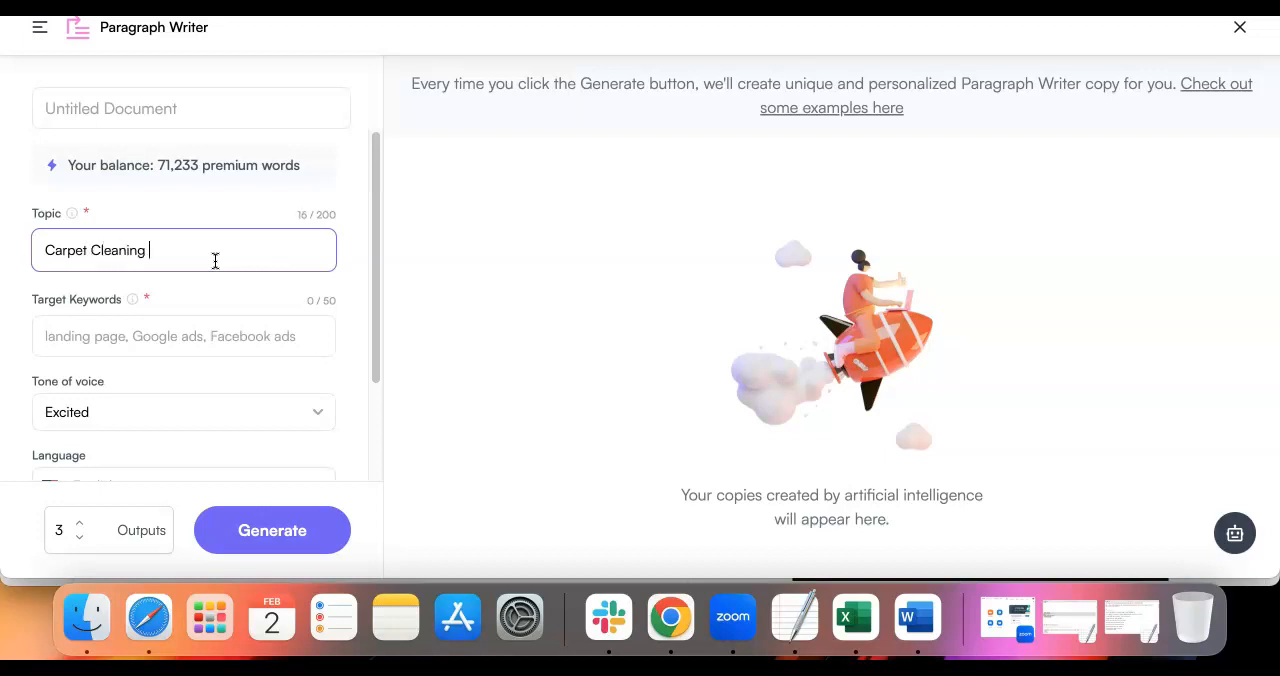
pyautogui.click(145, 331)
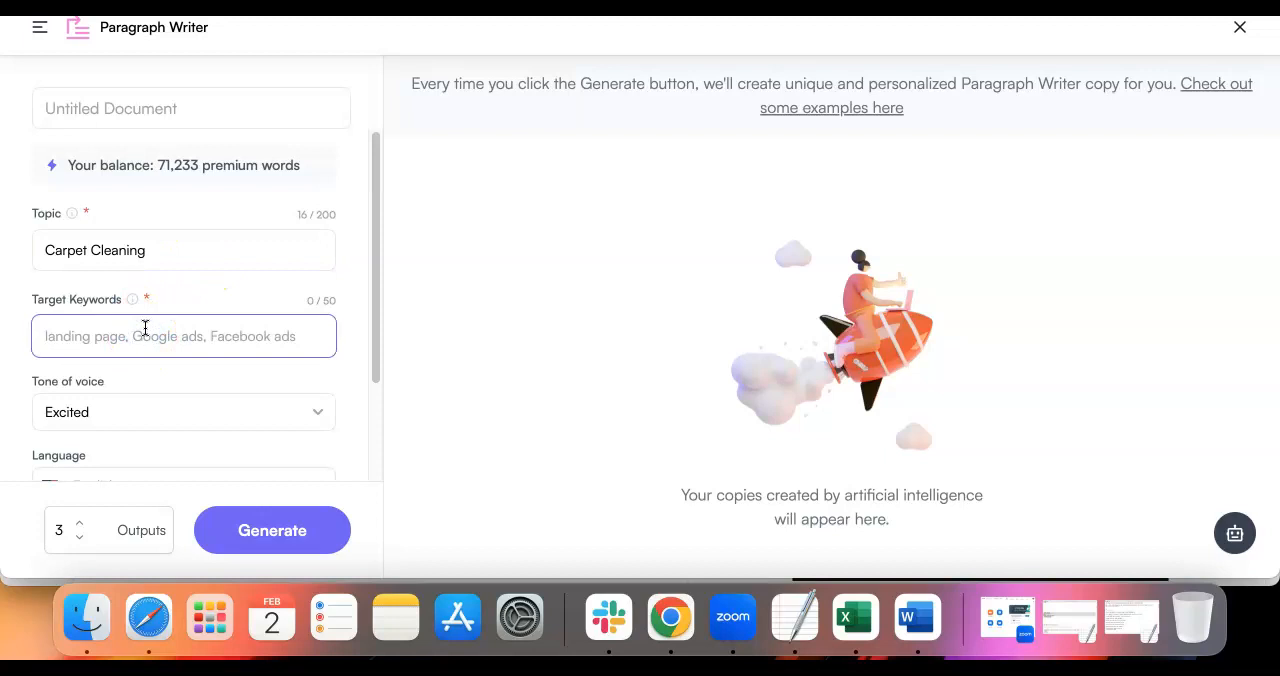
pyautogui.write('atla')
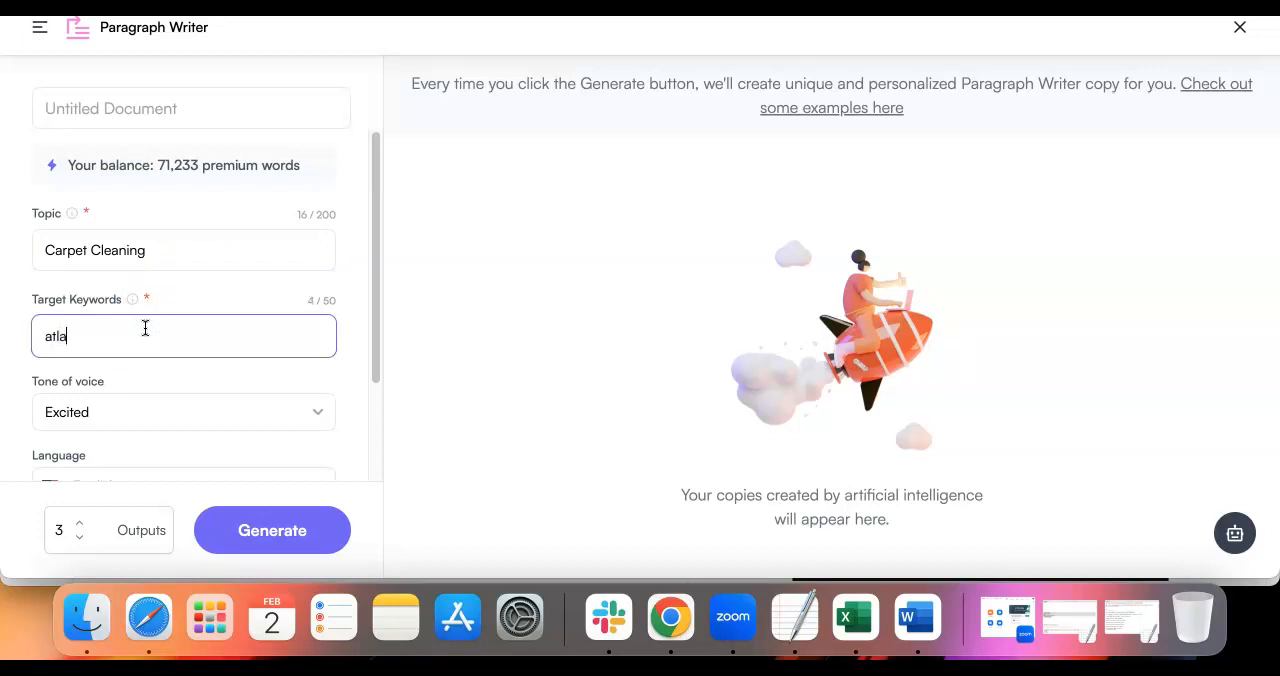
pyautogui.write('nta carpet cleaning')
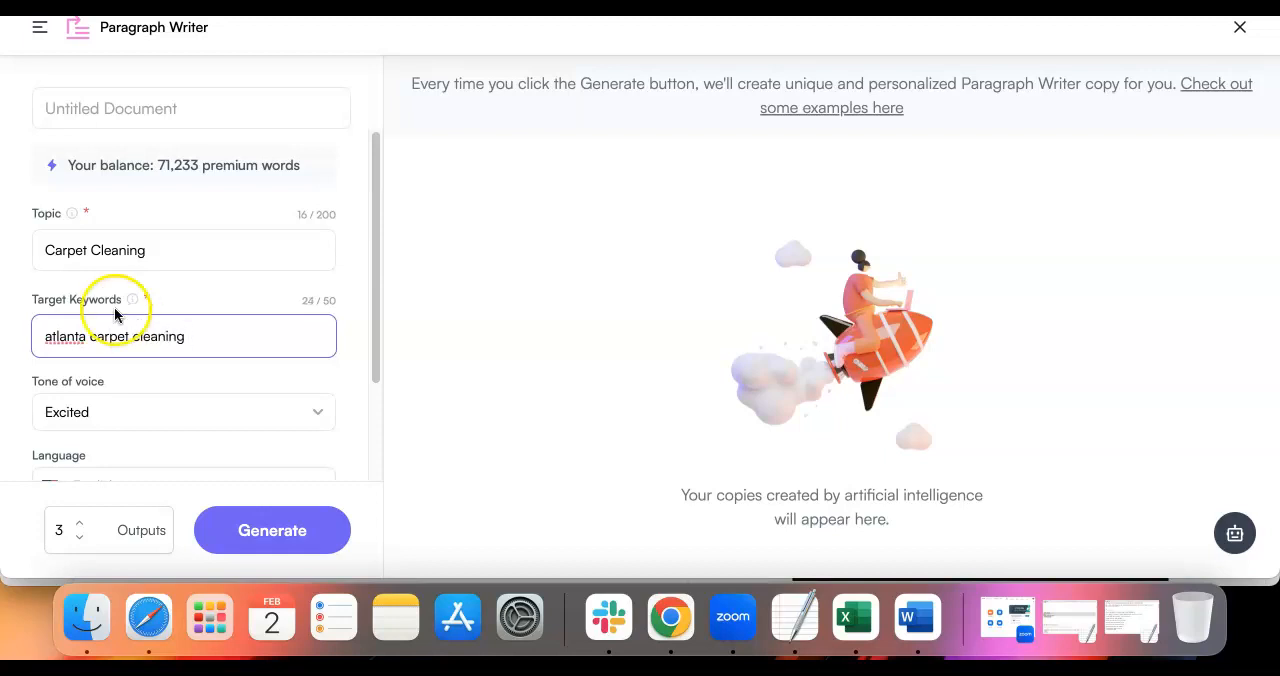
# Set the tone of voice to Professional and generate three outputs in English at Premium quality
pyautogui.scroll(-3, 128, 271)
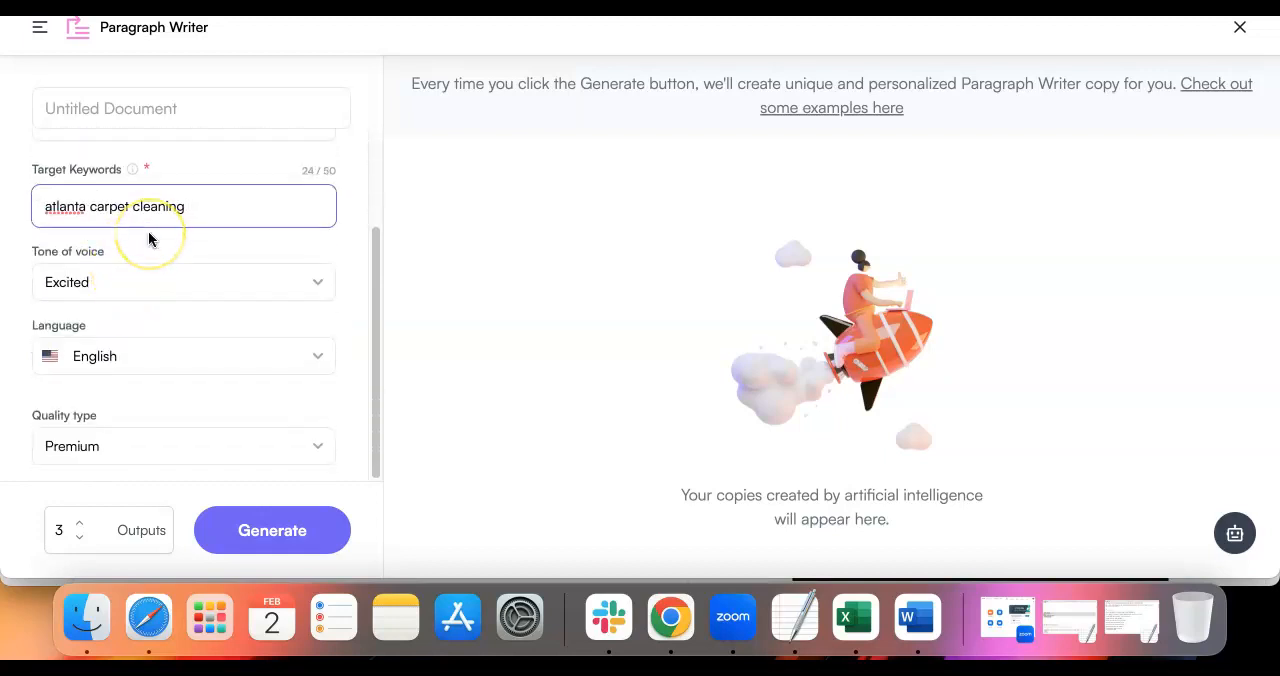
pyautogui.click(322, 285)
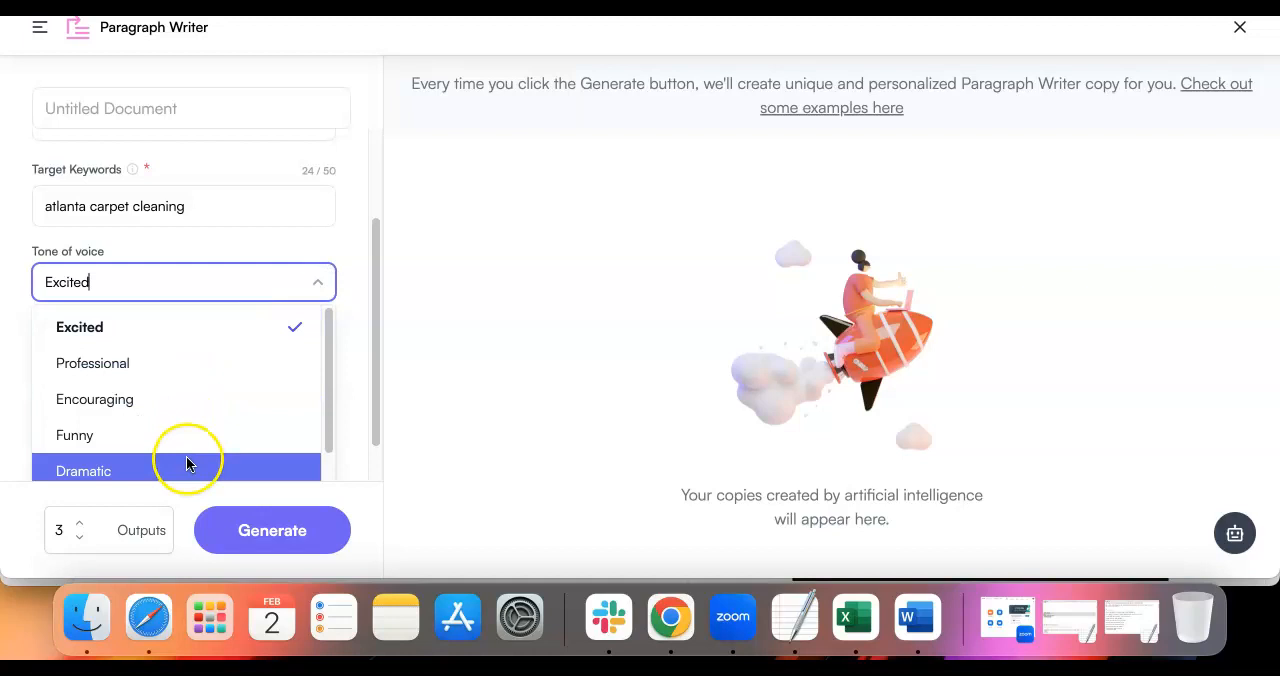
pyautogui.click(185, 365)
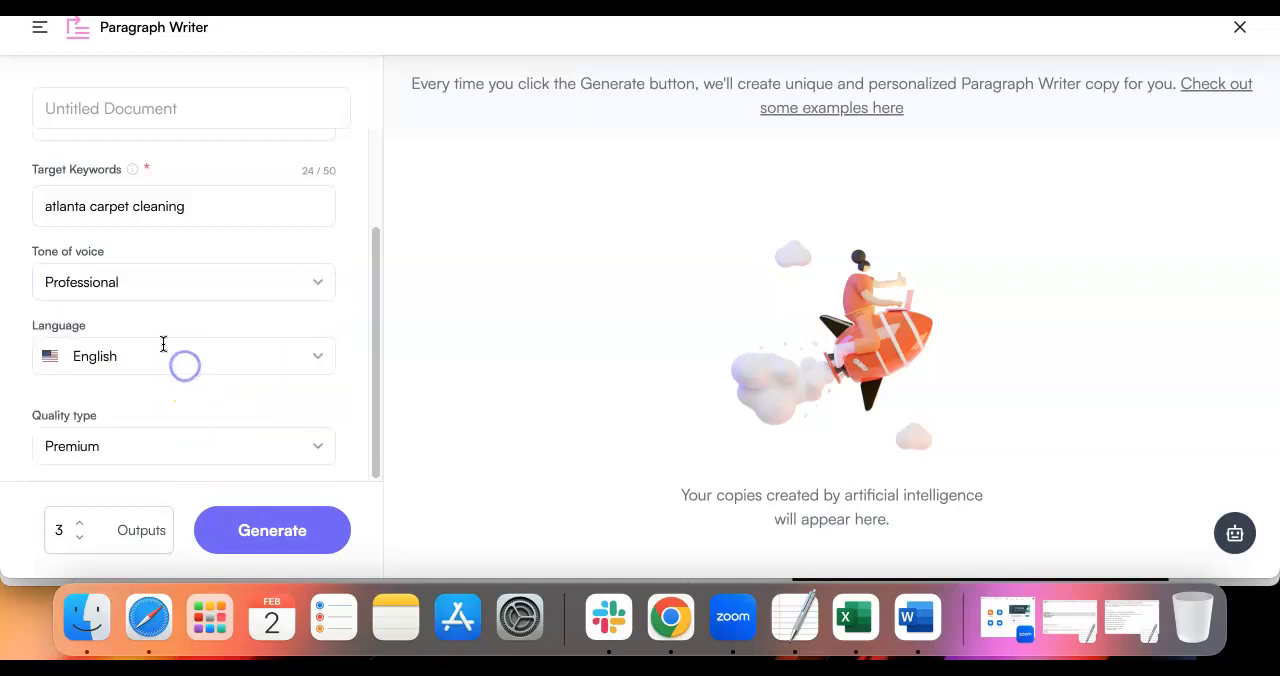
pyautogui.click(15, 247)
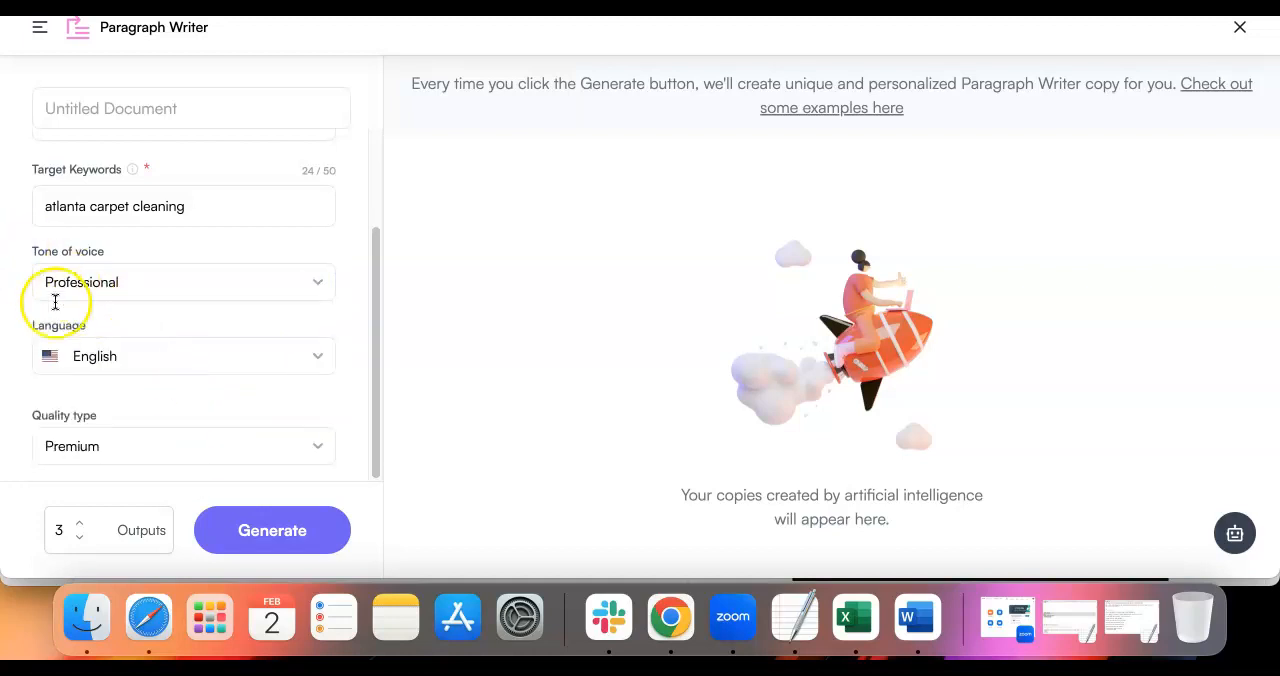
pyautogui.click(263, 535)
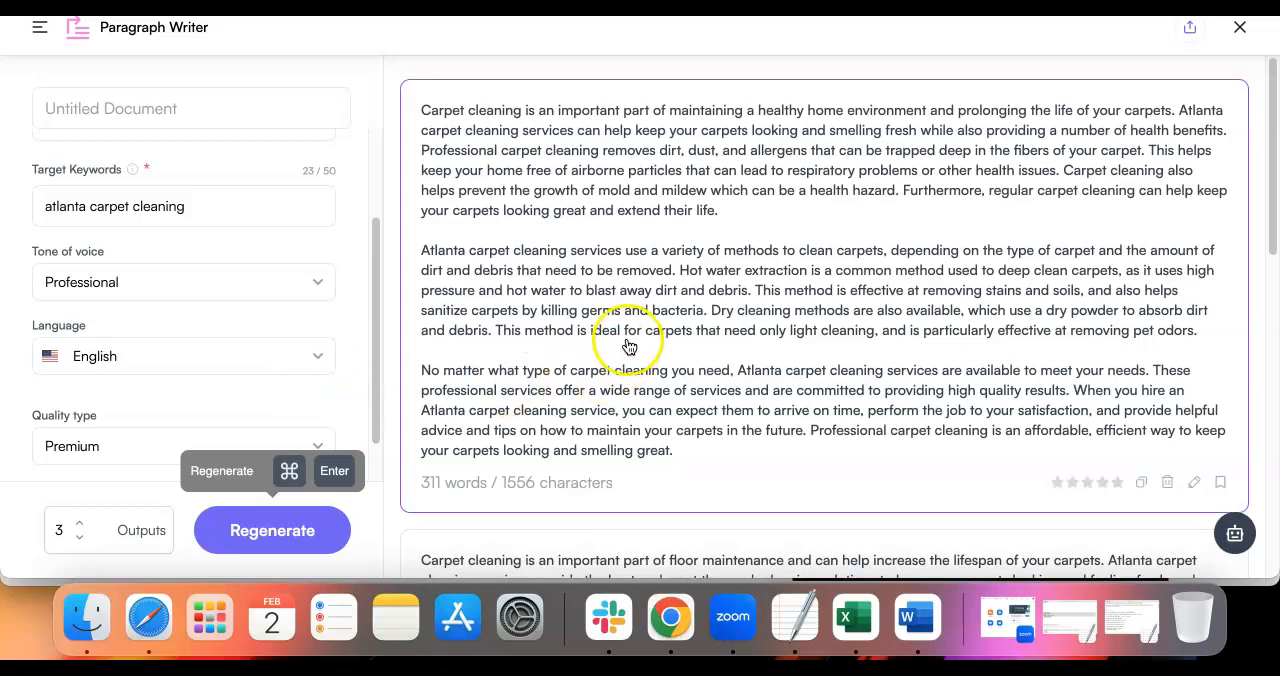
# Read through the three generated carpet cleaning texts to compare their content and length
pyautogui.scroll(-2, 632, 340)
pyautogui.scroll(-8, 633, 340)
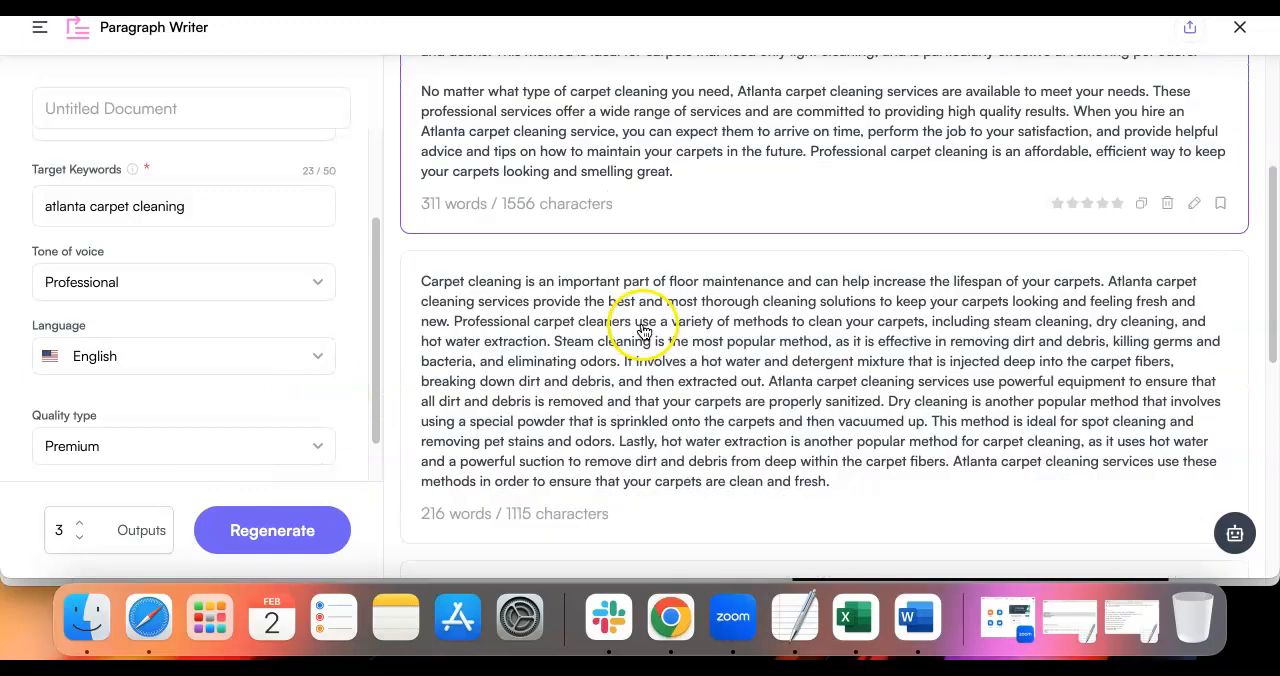
pyautogui.scroll(10, 643, 331)
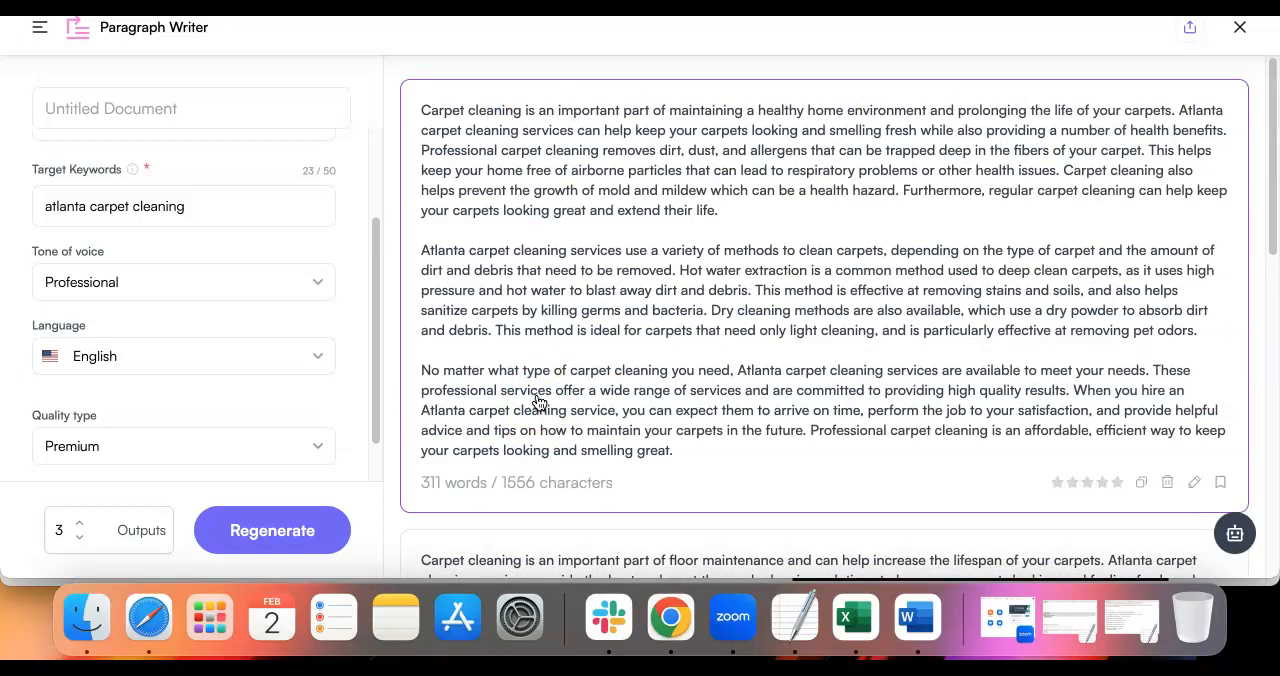
pyautogui.scroll(-12, 538, 401)
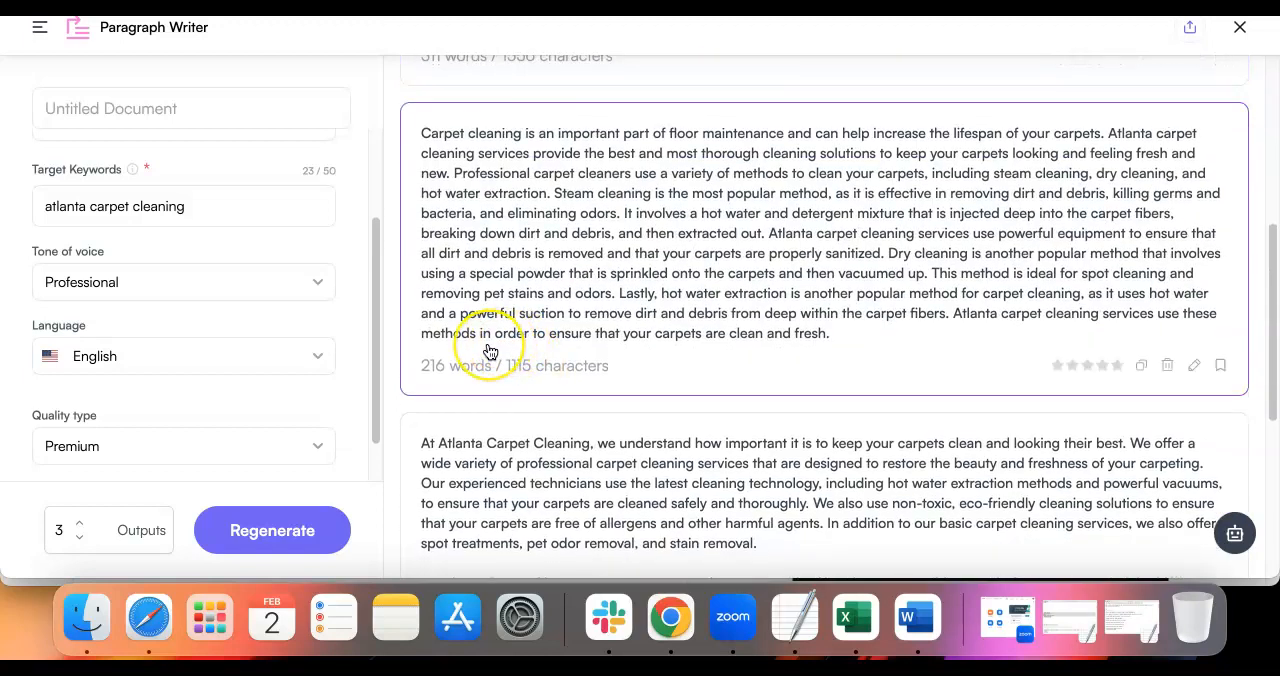
pyautogui.scroll(-8, 489, 351)
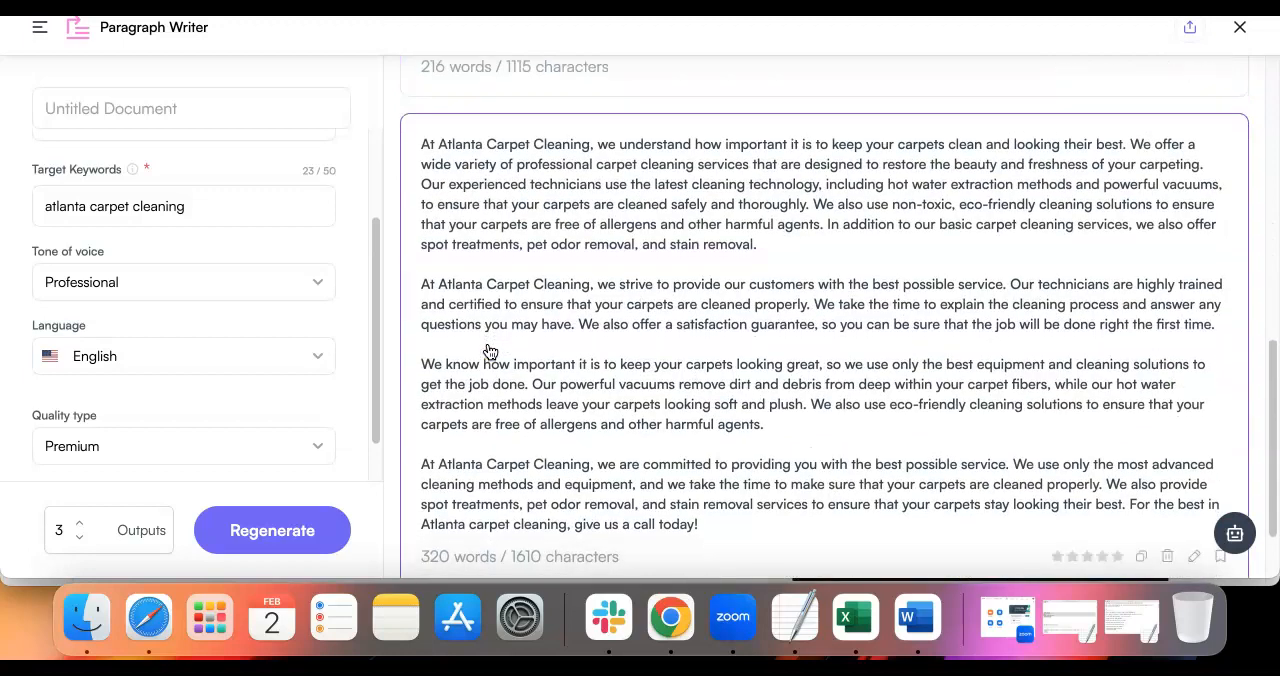
pyautogui.scroll(-2, 489, 351)
pyautogui.click(485, 355)
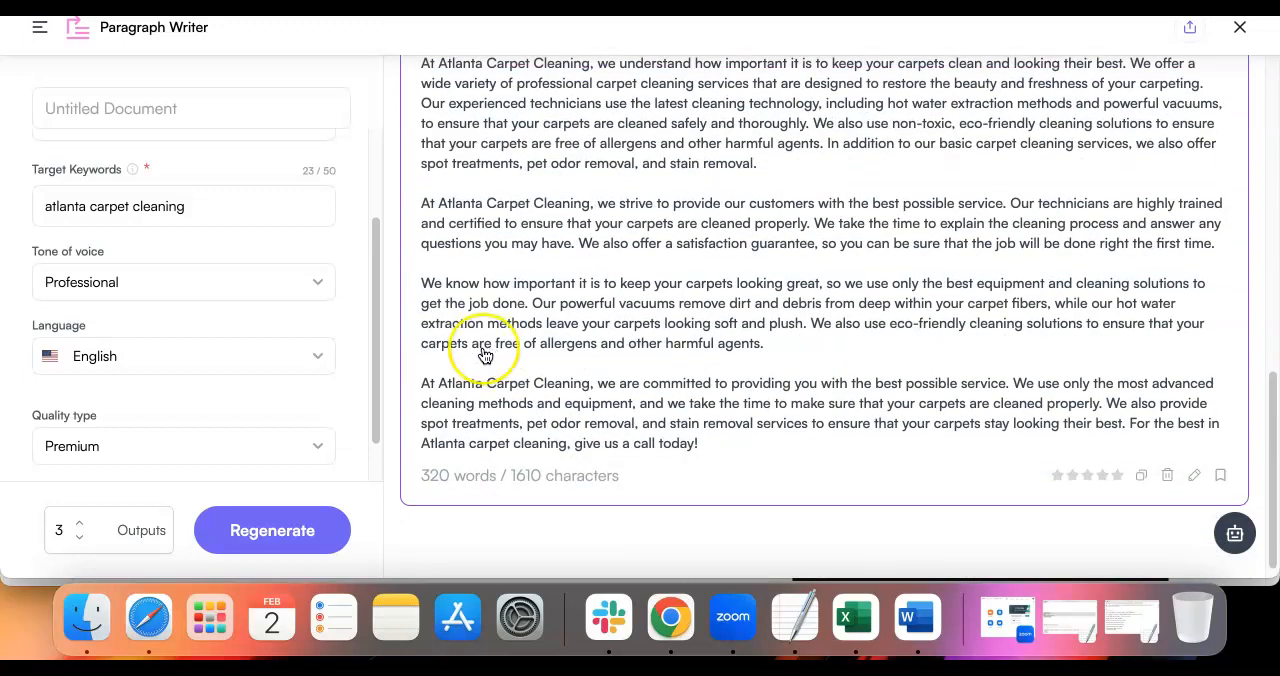
pyautogui.scroll(10, 485, 355)
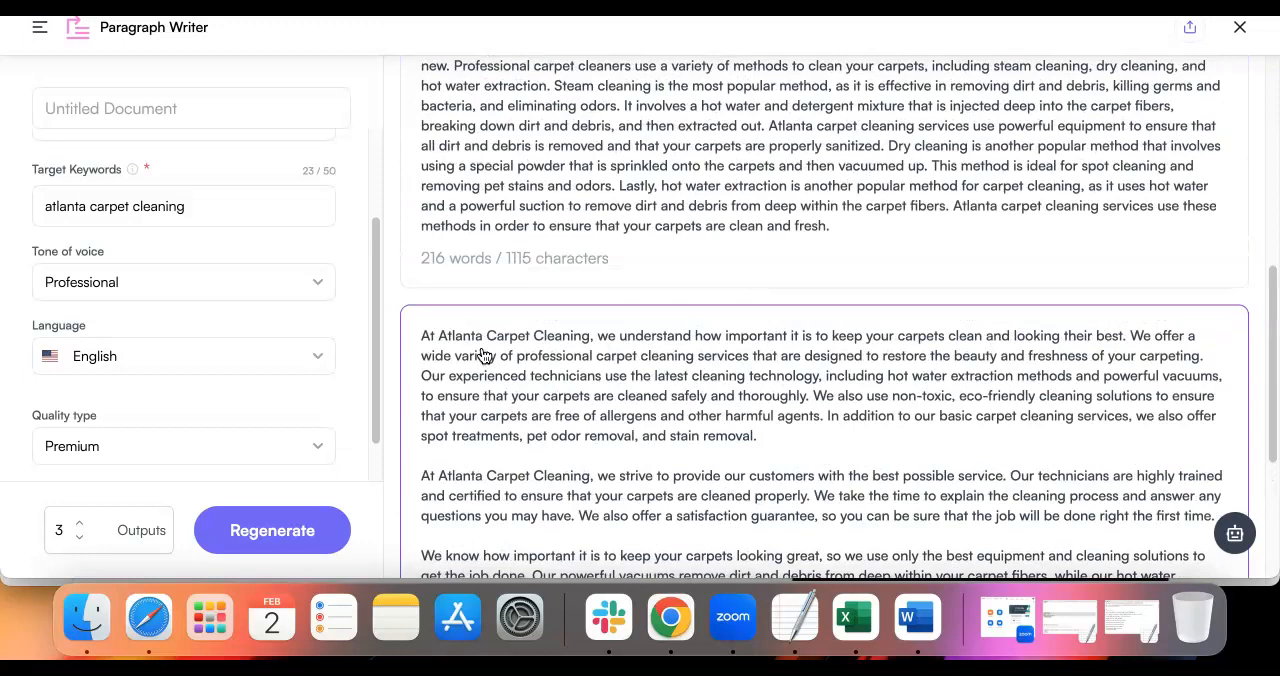
pyautogui.click(487, 360)
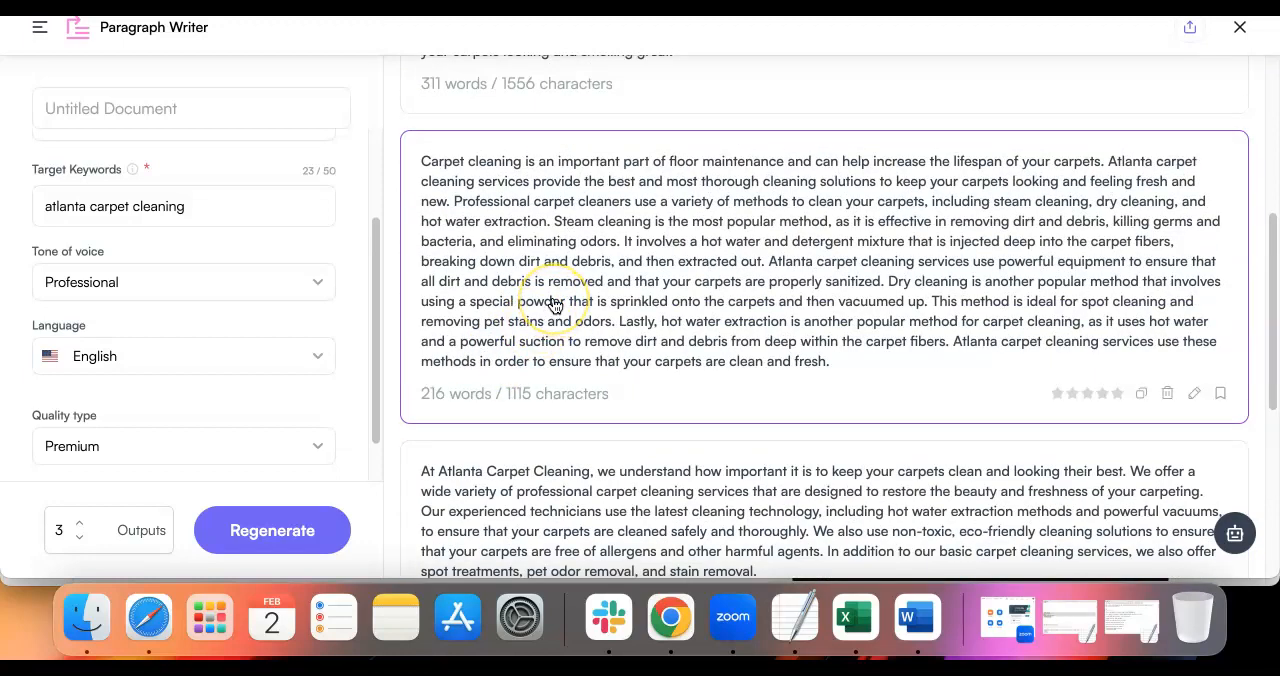
pyautogui.scroll(10, 553, 305)
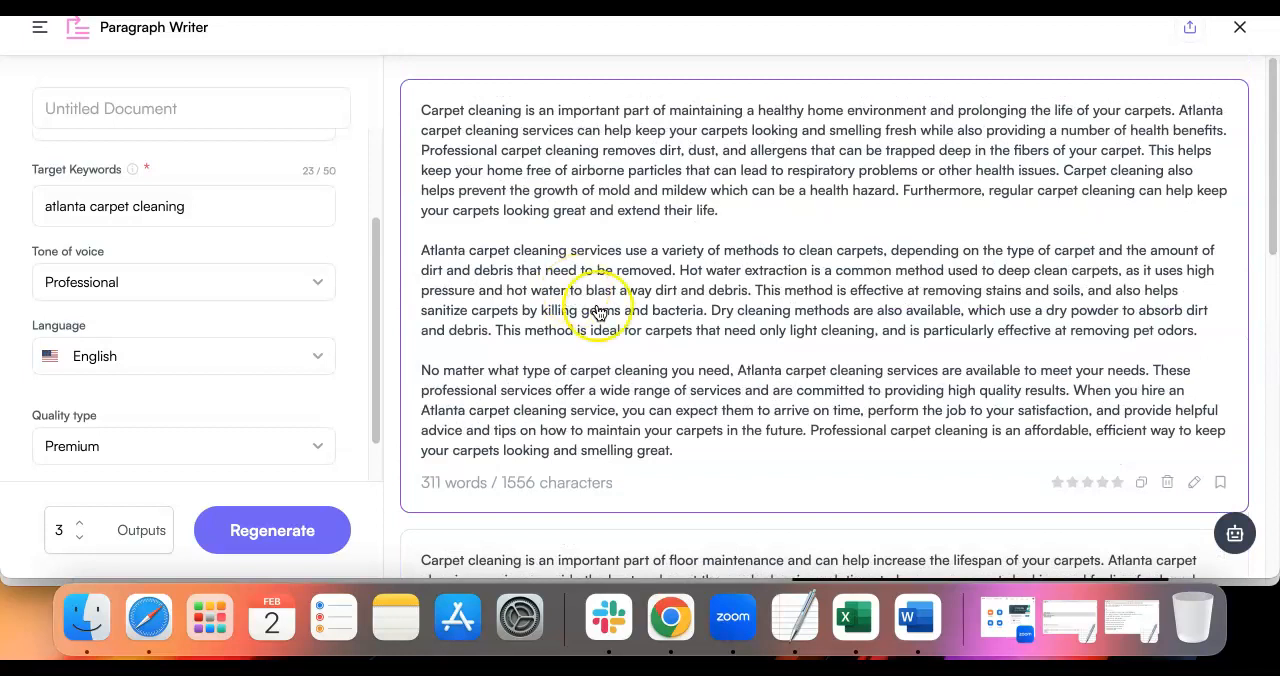
# Copy the entire first generated carpet cleaning text and paste it into the Home page's content in the WordPress editor
pyautogui.moveTo(677, 449); pyautogui.dragTo(418, 110)
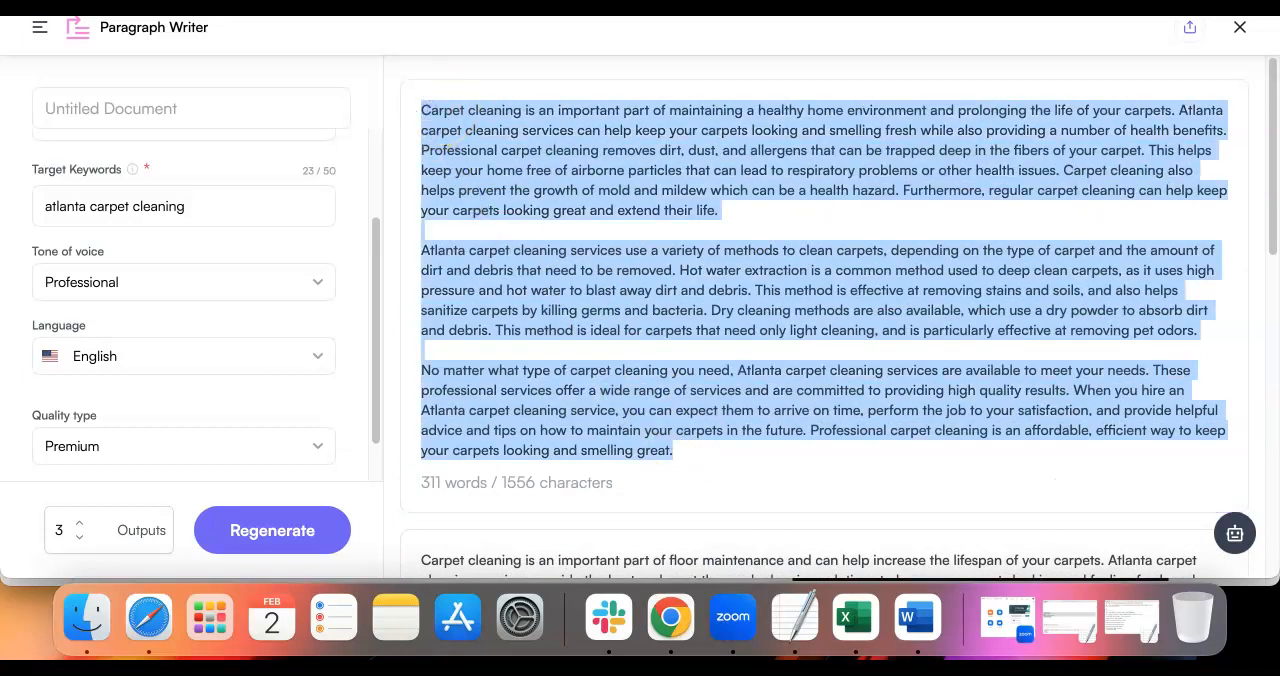
pyautogui.hotkey('ctrl', 'Tab')
pyautogui.scroll(-3, 473, 248)
pyautogui.click(389, 354)
pyautogui.press('super+v')
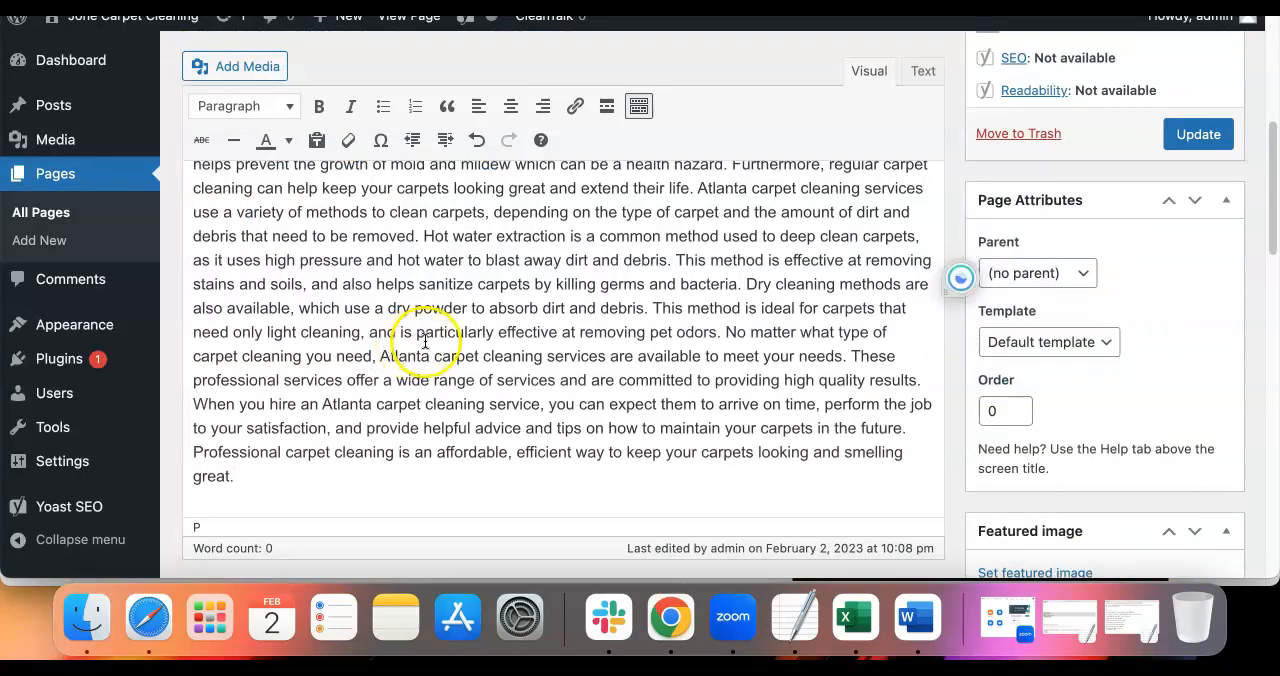
pyautogui.scroll(4, 423, 337)
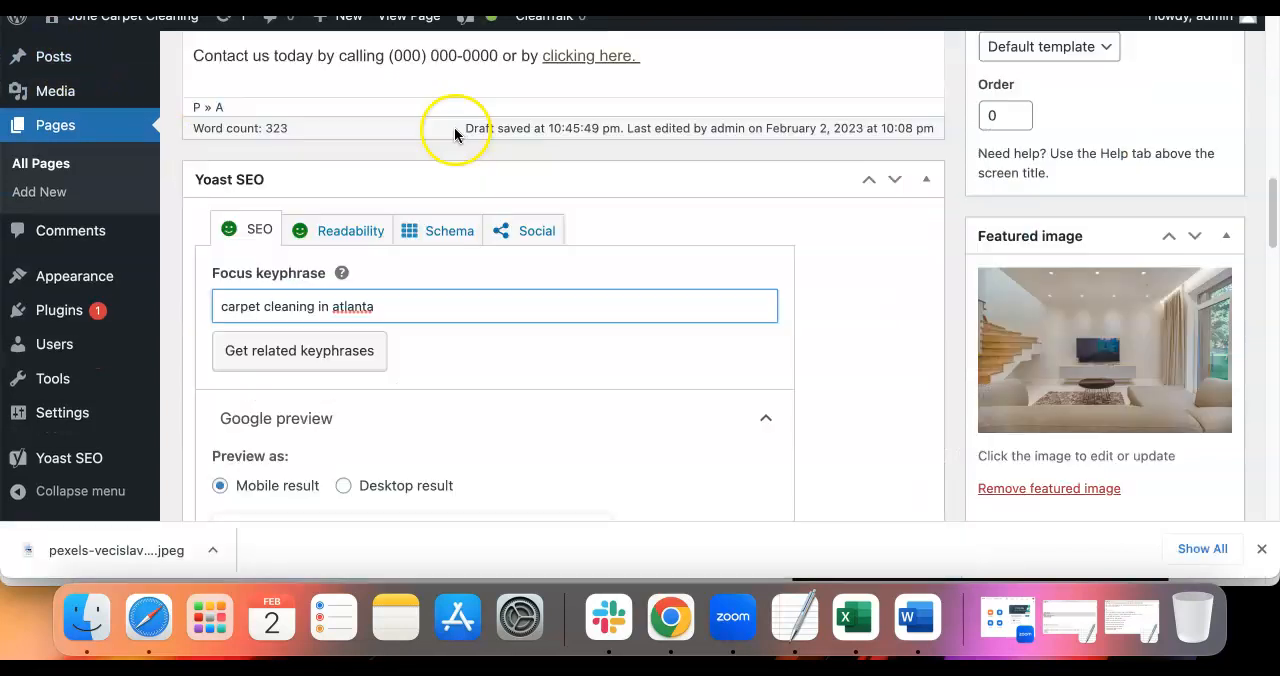
# Review the Home page's title and opening paragraphs, and check the heading level of the "Atlanta Carpet Cleaning" subheading
pyautogui.scroll(3, 453, 128)
pyautogui.scroll(10, 452, 129)
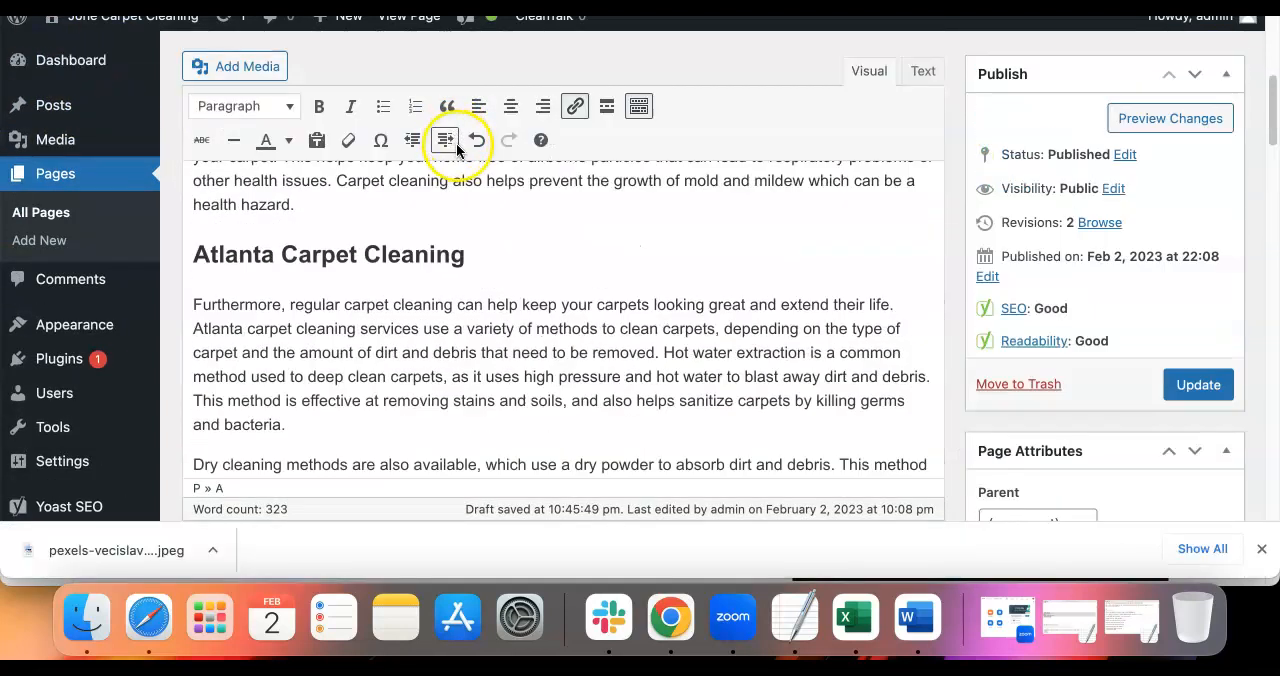
pyautogui.scroll(5, 456, 148)
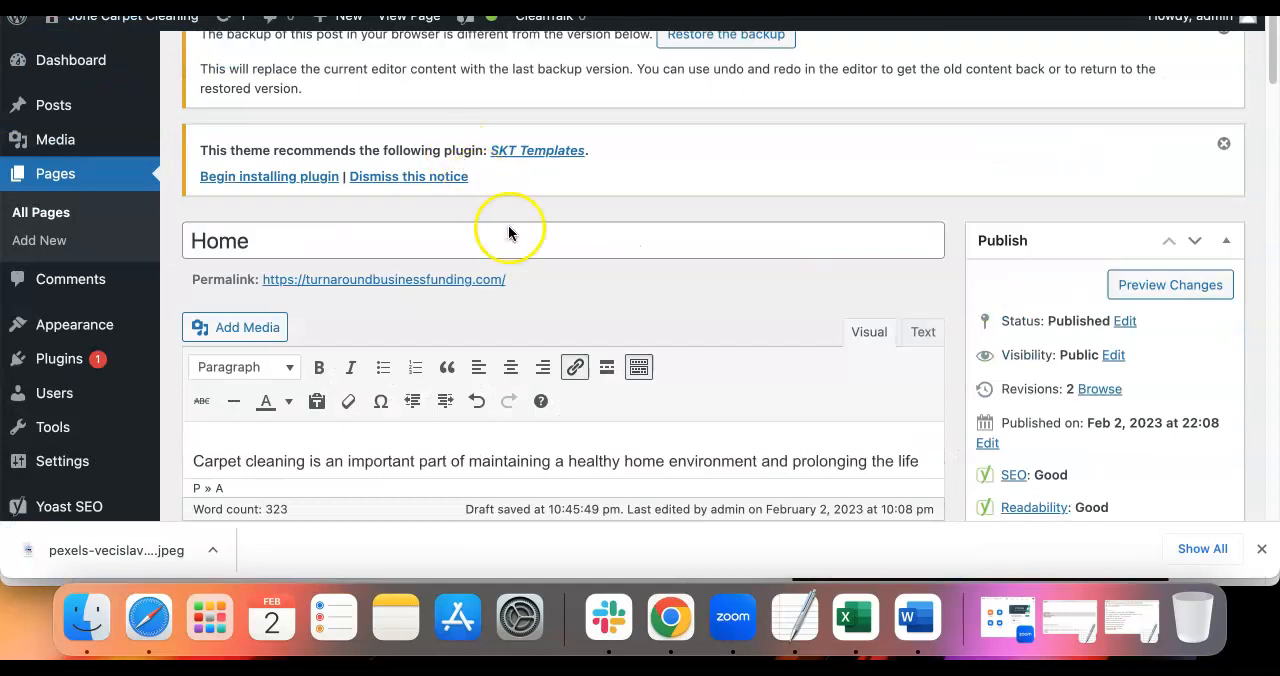
pyautogui.scroll(-2, 508, 230)
pyautogui.scroll(-3, 657, 311)
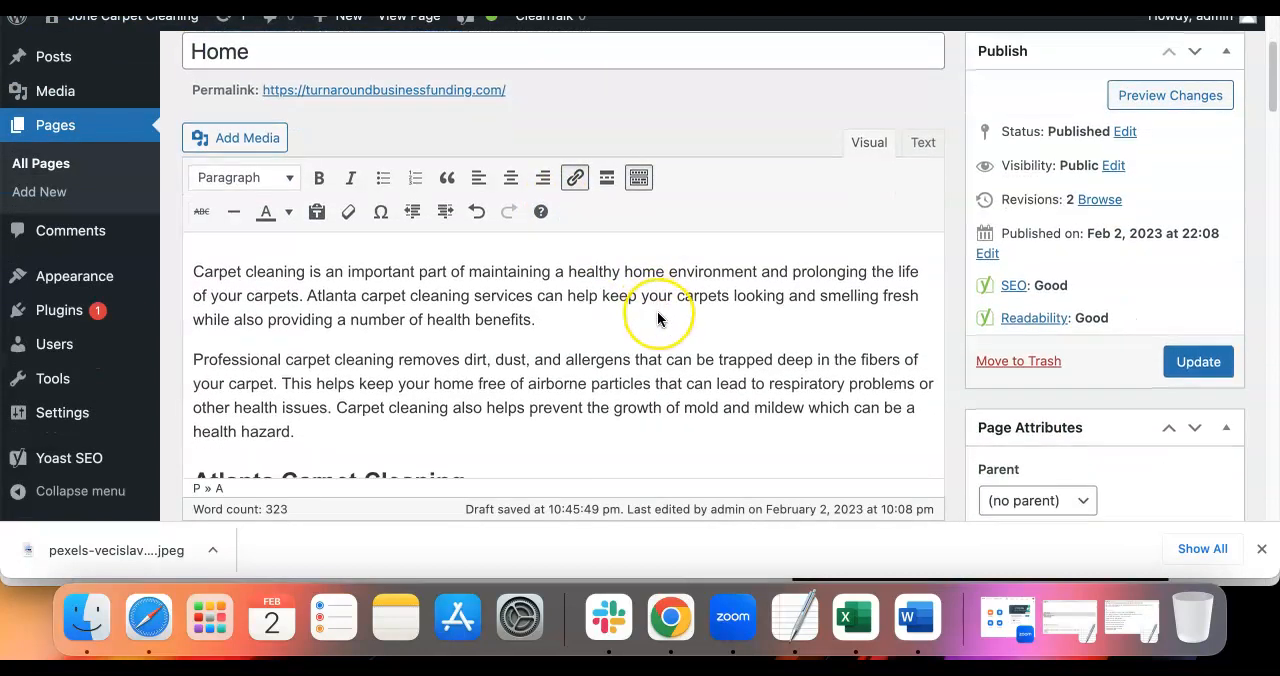
pyautogui.scroll(-1, 657, 318)
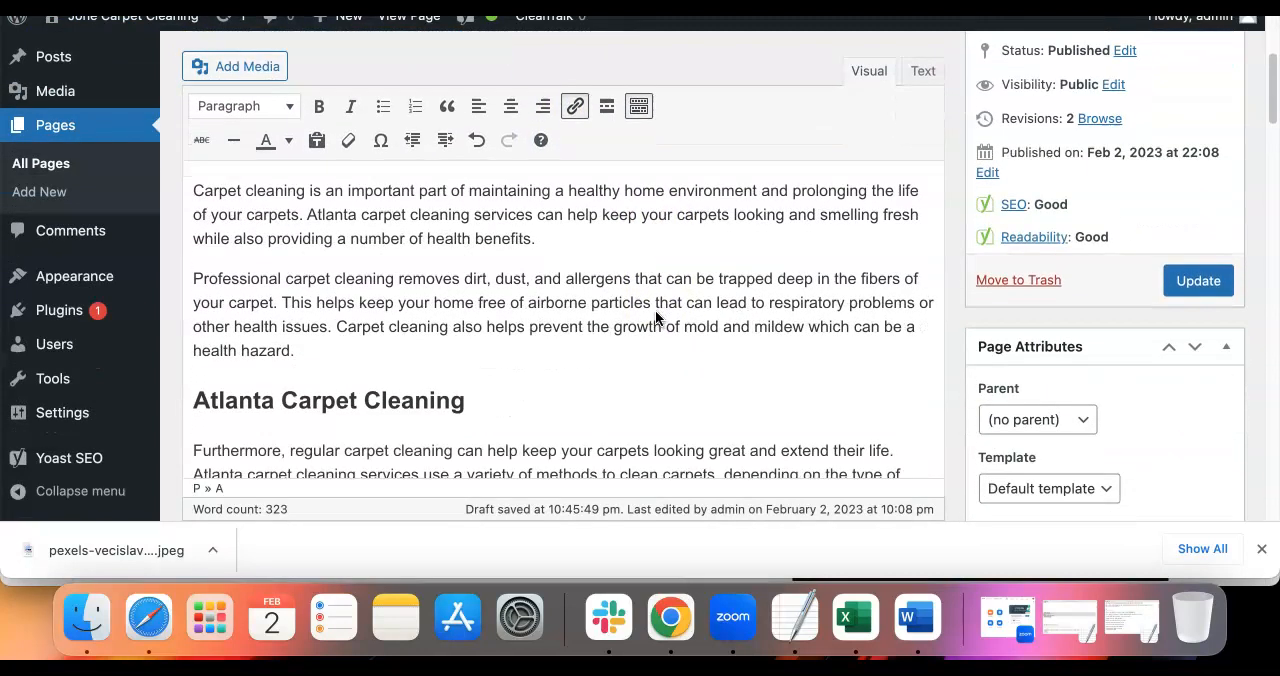
pyautogui.scroll(-1, 600, 330)
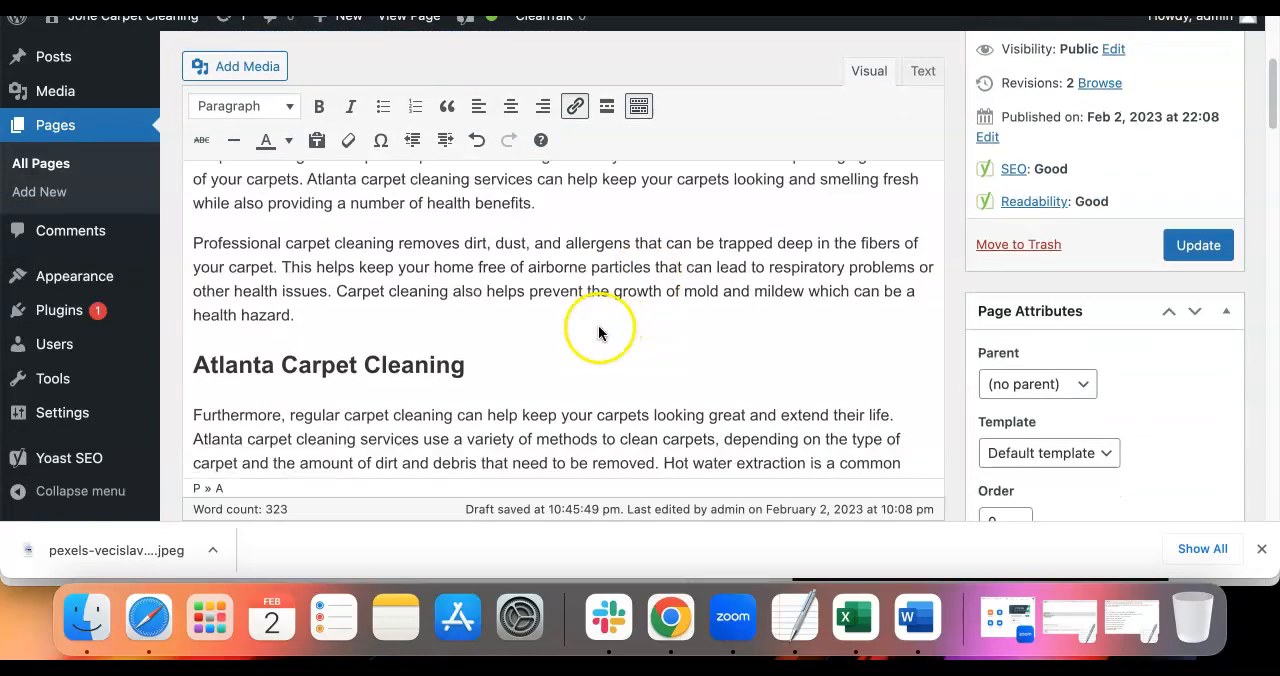
pyautogui.tripleClick(444, 366)
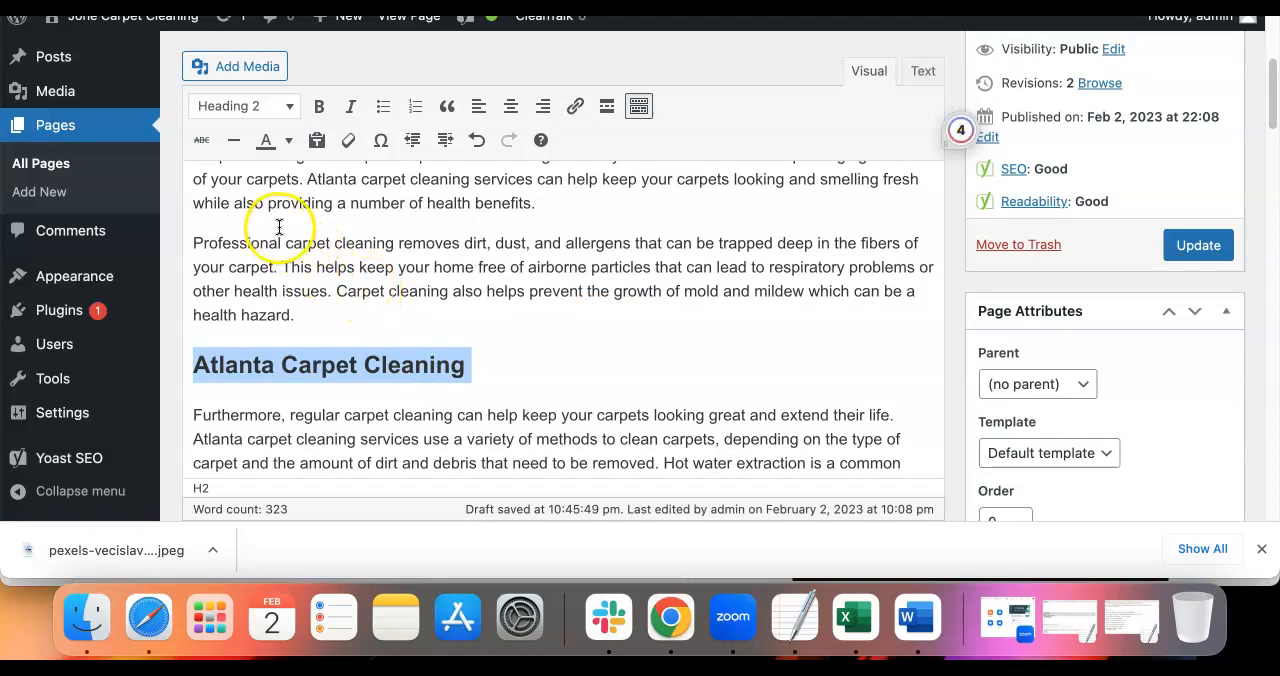
pyautogui.click(290, 107)
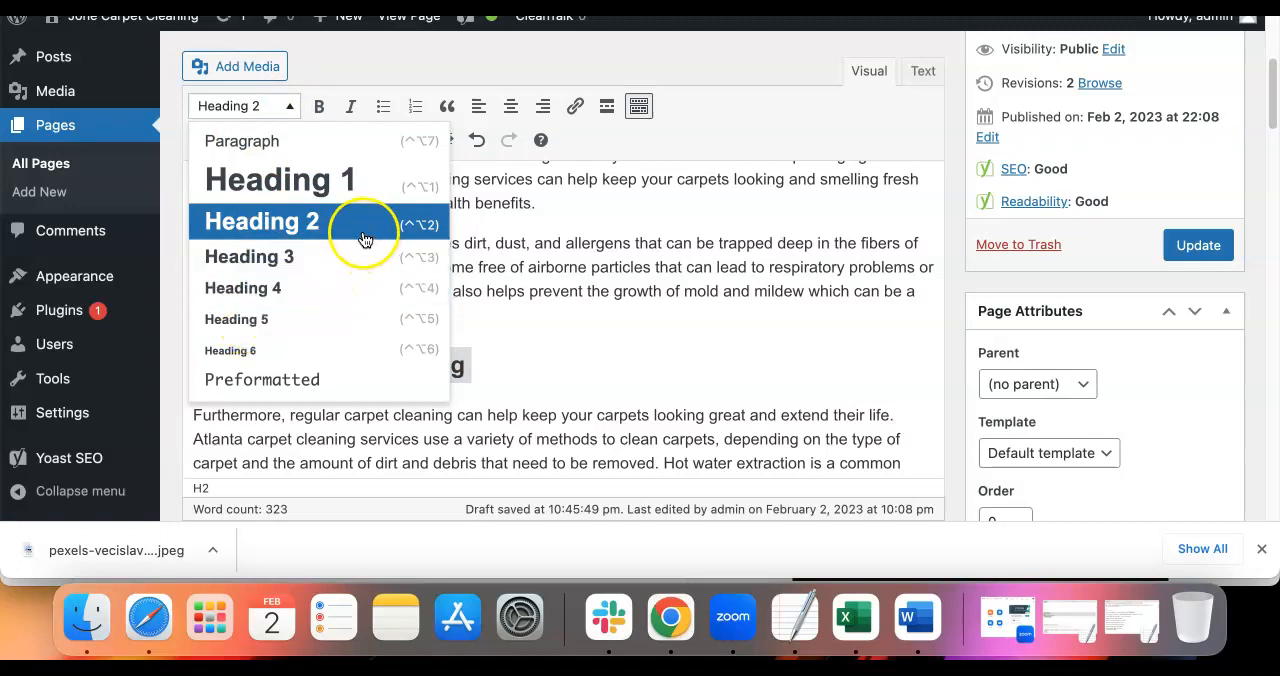
pyautogui.click(557, 246)
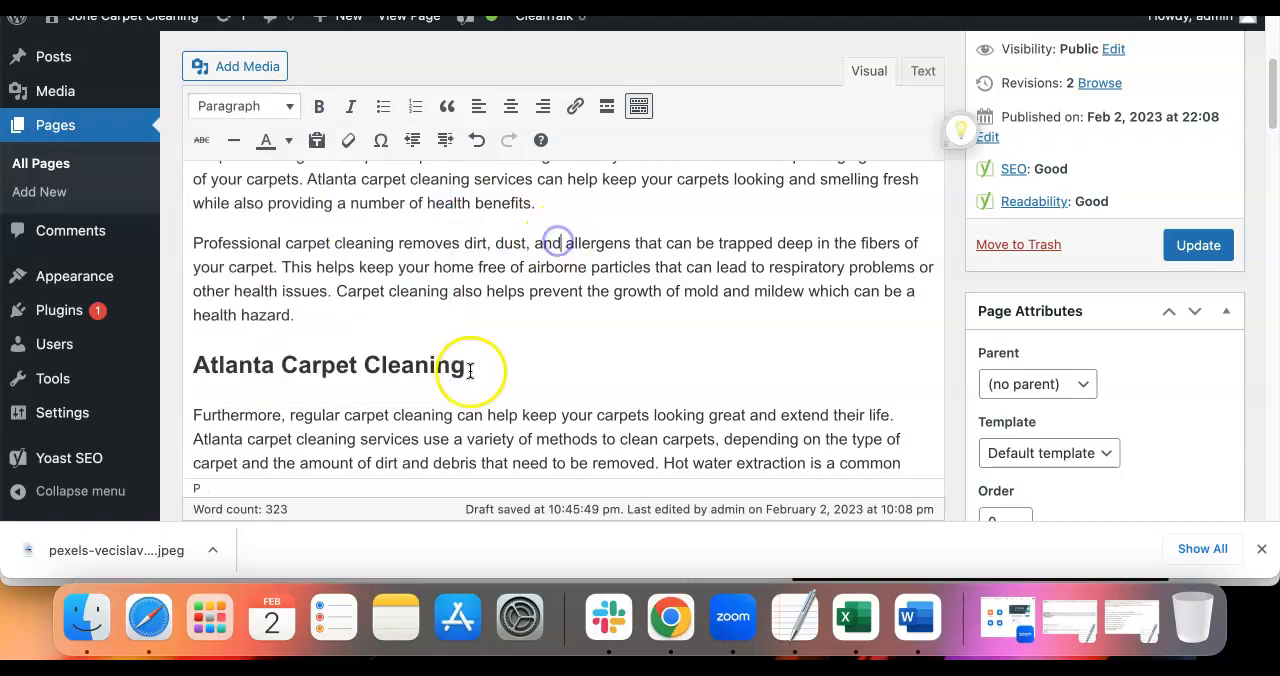
# Examine the Home page's "Contact Us" section and its heading, then look back over the body paragraphs and their links
pyautogui.scroll(-2, 466, 368)
pyautogui.click(319, 300)
pyautogui.scroll(-4, 314, 305)
pyautogui.scroll(-4, 257, 363)
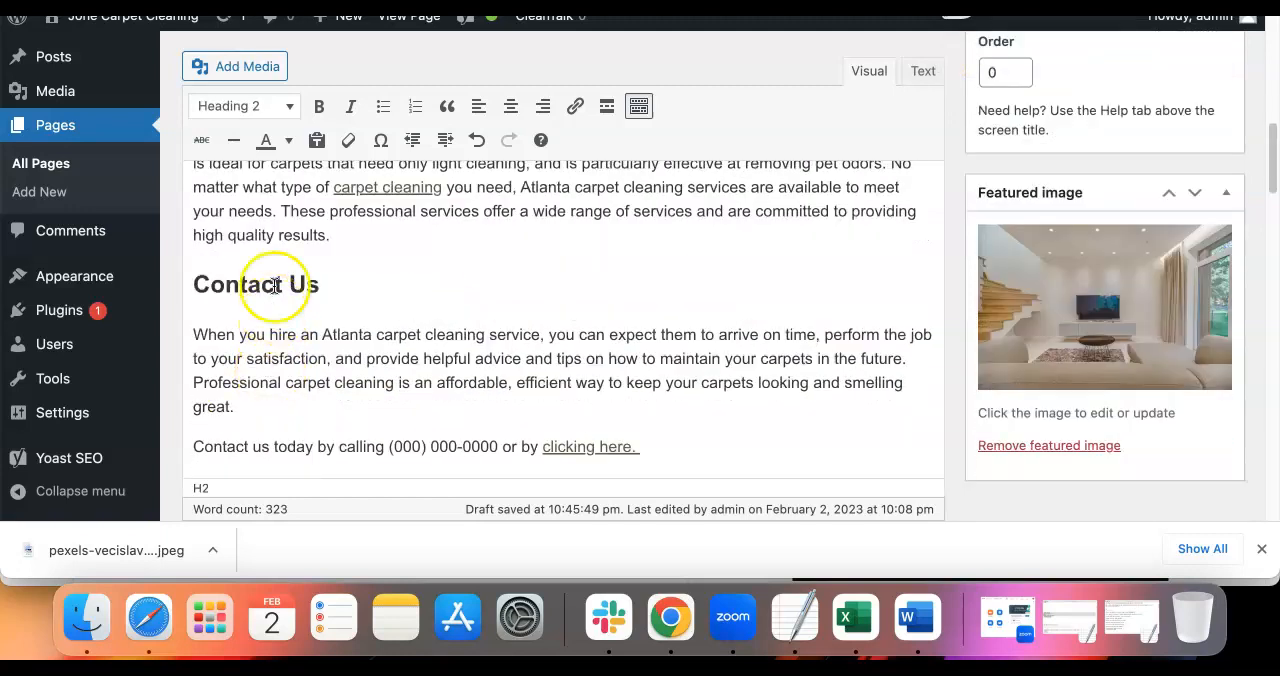
pyautogui.tripleClick(273, 286)
pyautogui.scroll(-1, 295, 325)
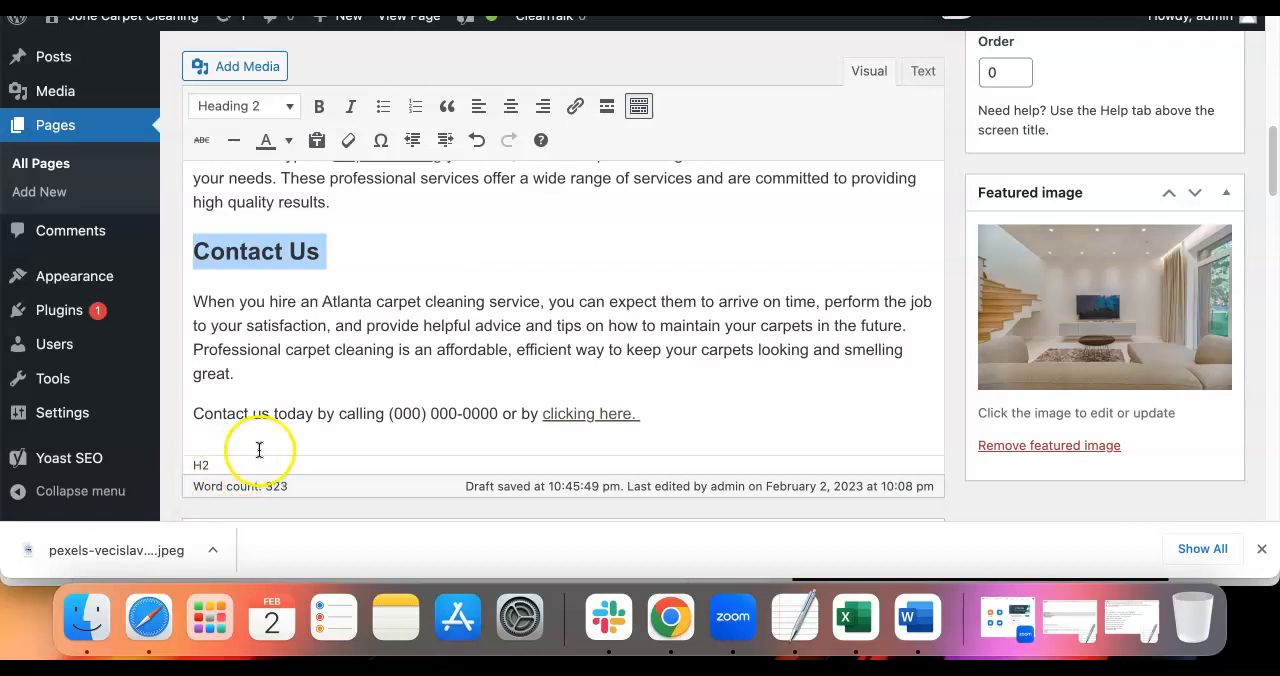
pyautogui.scroll(8, 497, 300)
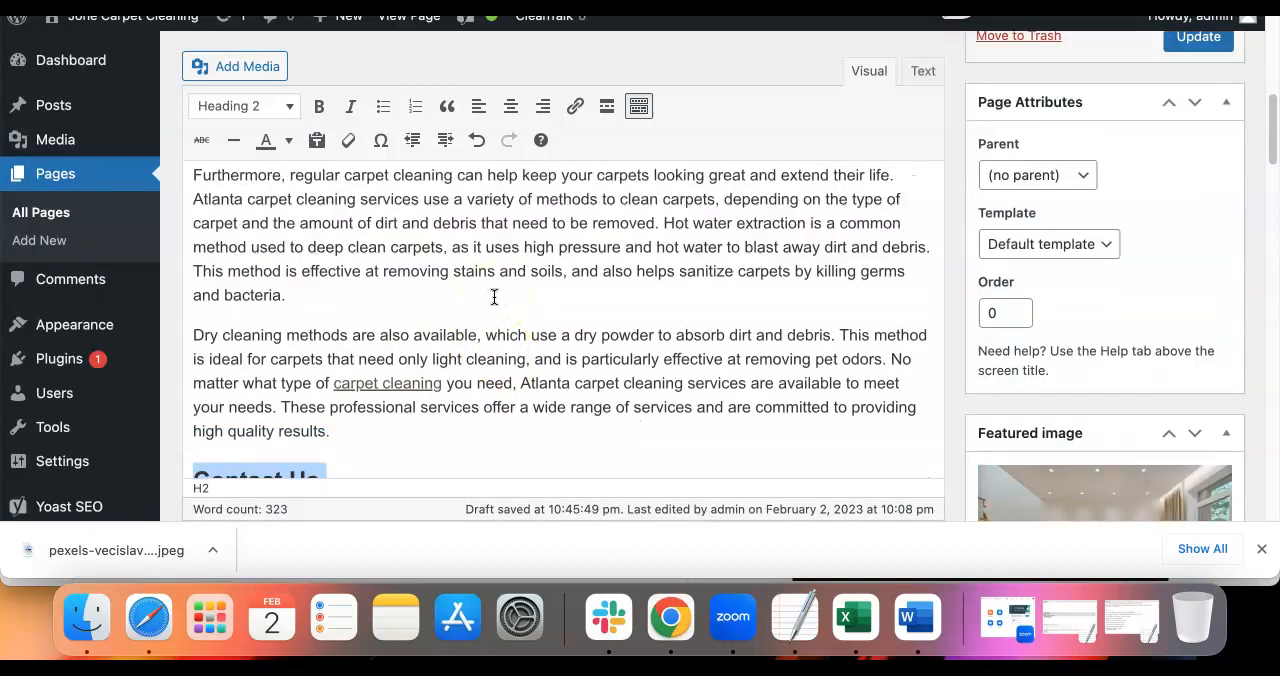
pyautogui.scroll(5, 493, 296)
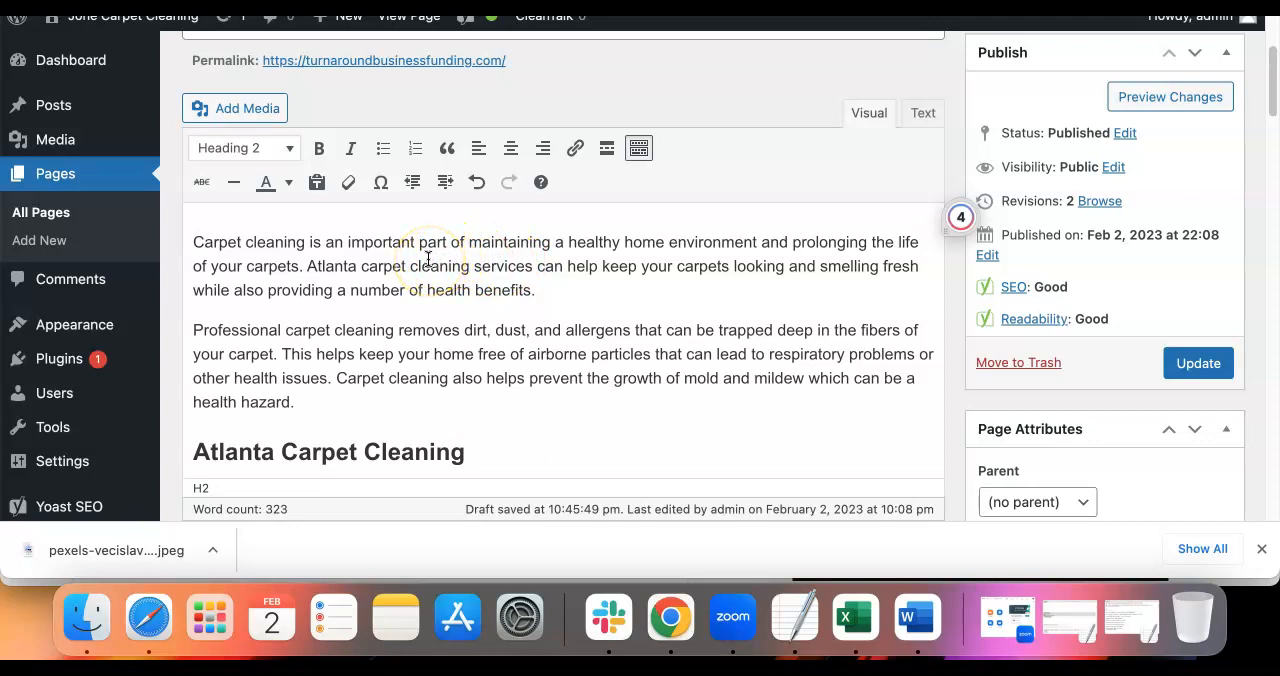
pyautogui.scroll(-4, 428, 260)
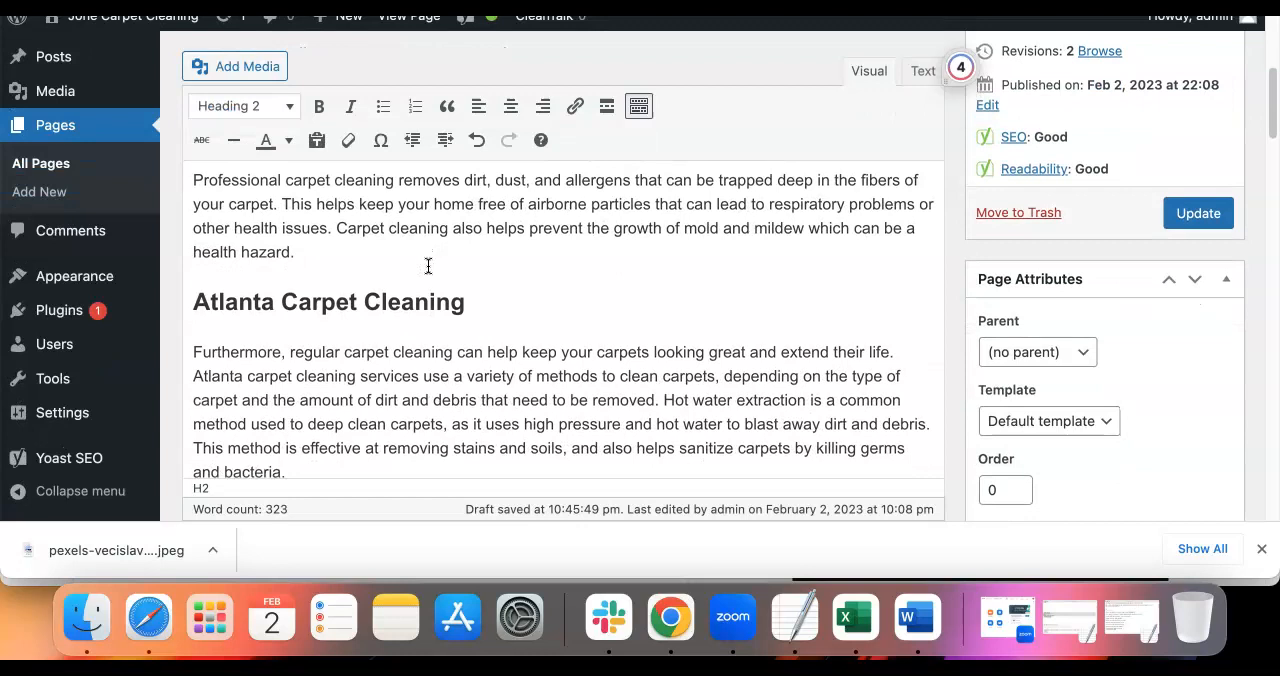
pyautogui.scroll(-3, 428, 266)
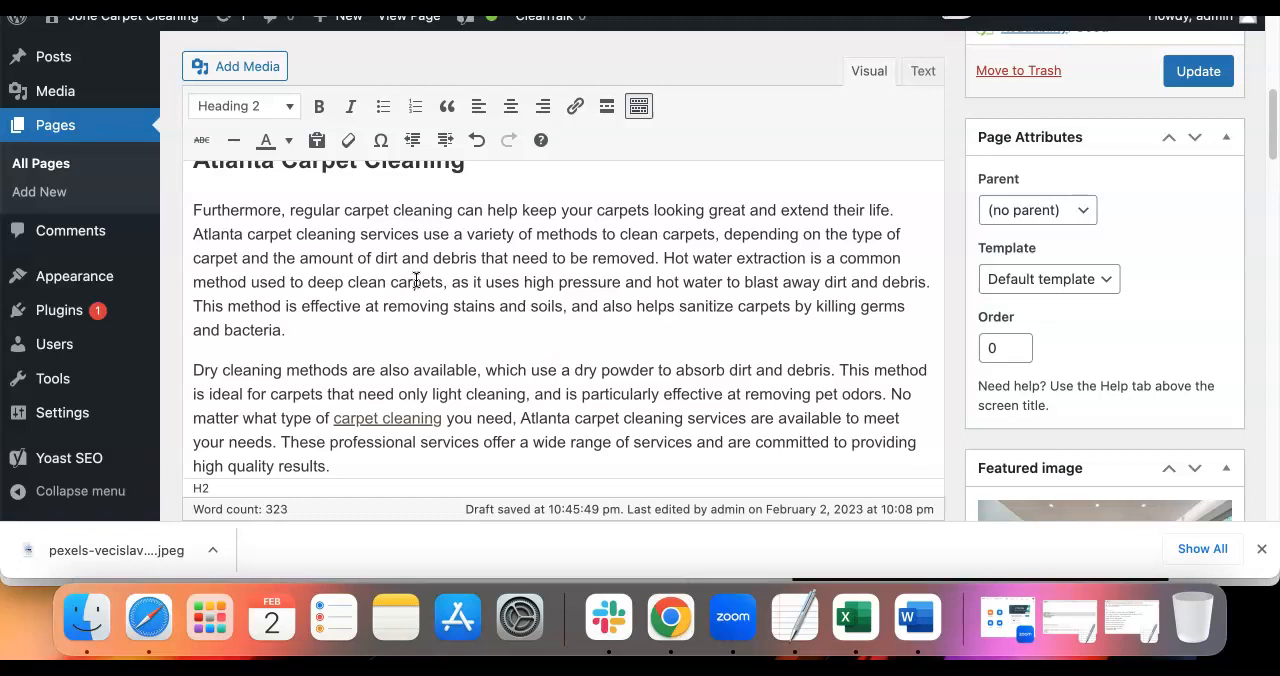
# Examine the Home page's "Contact Us" heading, the phone number placeholder and the "clicking here" link in its closing line
pyautogui.scroll(-6, 410, 285)
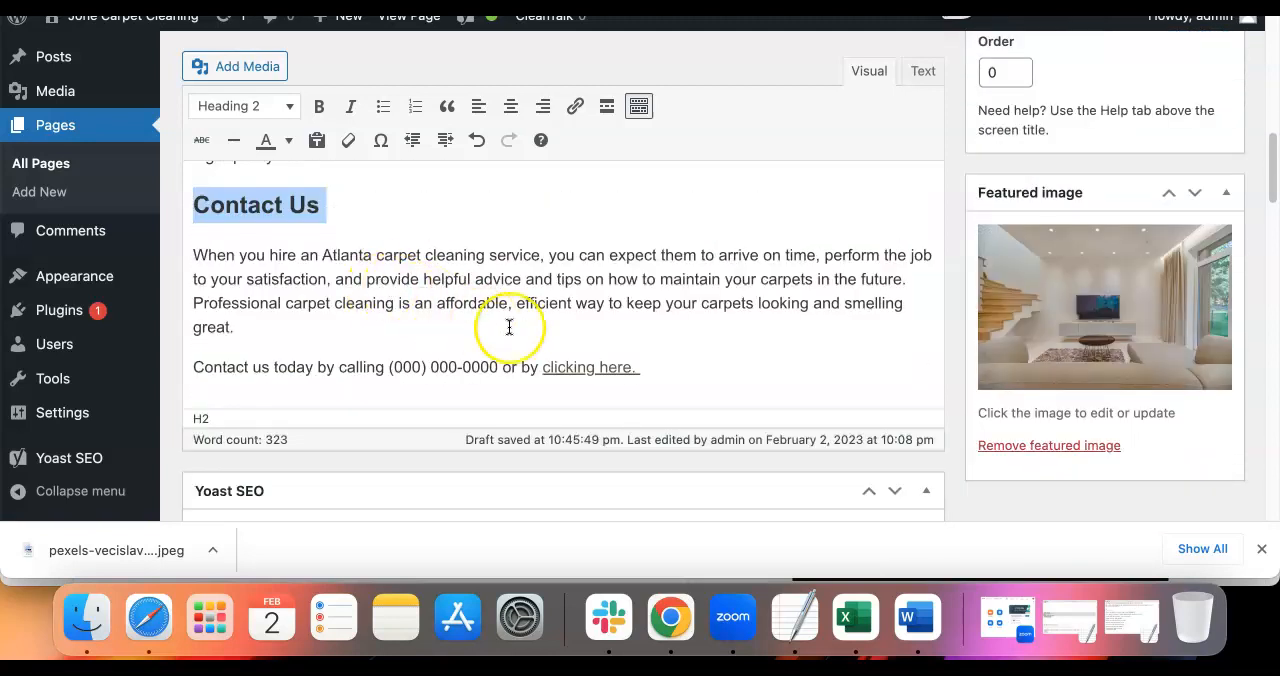
pyautogui.click(308, 204)
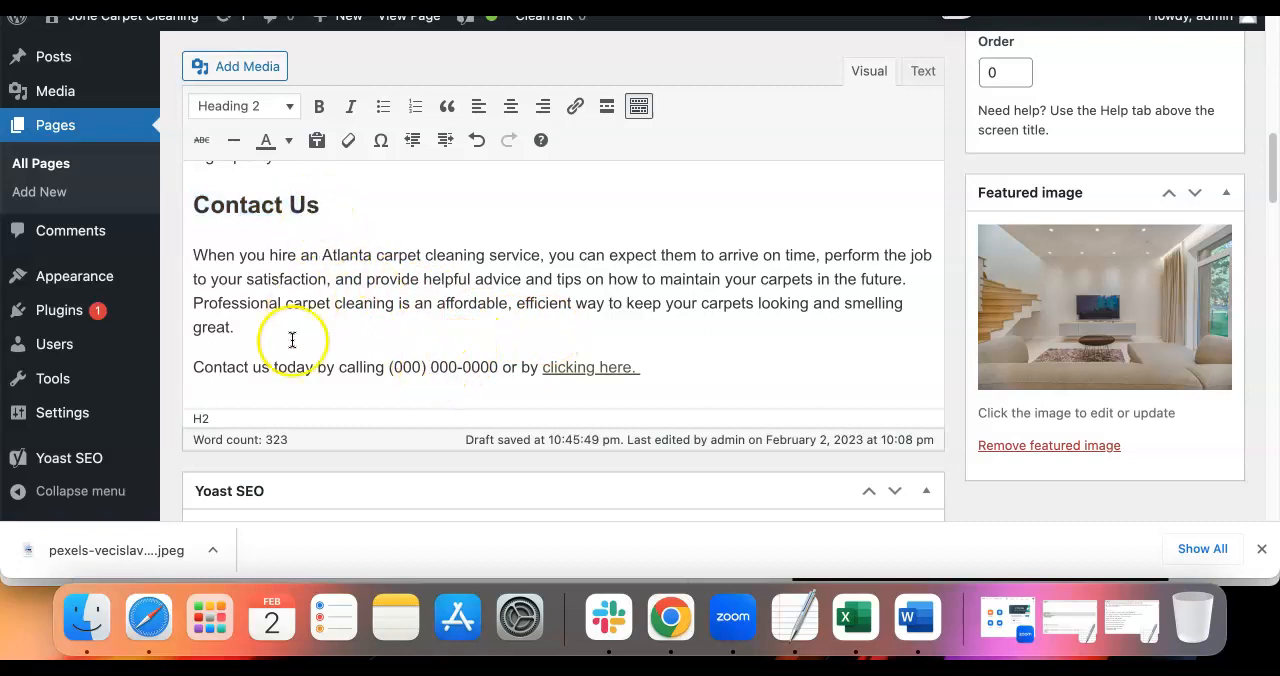
pyautogui.moveTo(497, 366); pyautogui.dragTo(400, 360)
pyautogui.moveTo(645, 368); pyautogui.dragTo(535, 362)
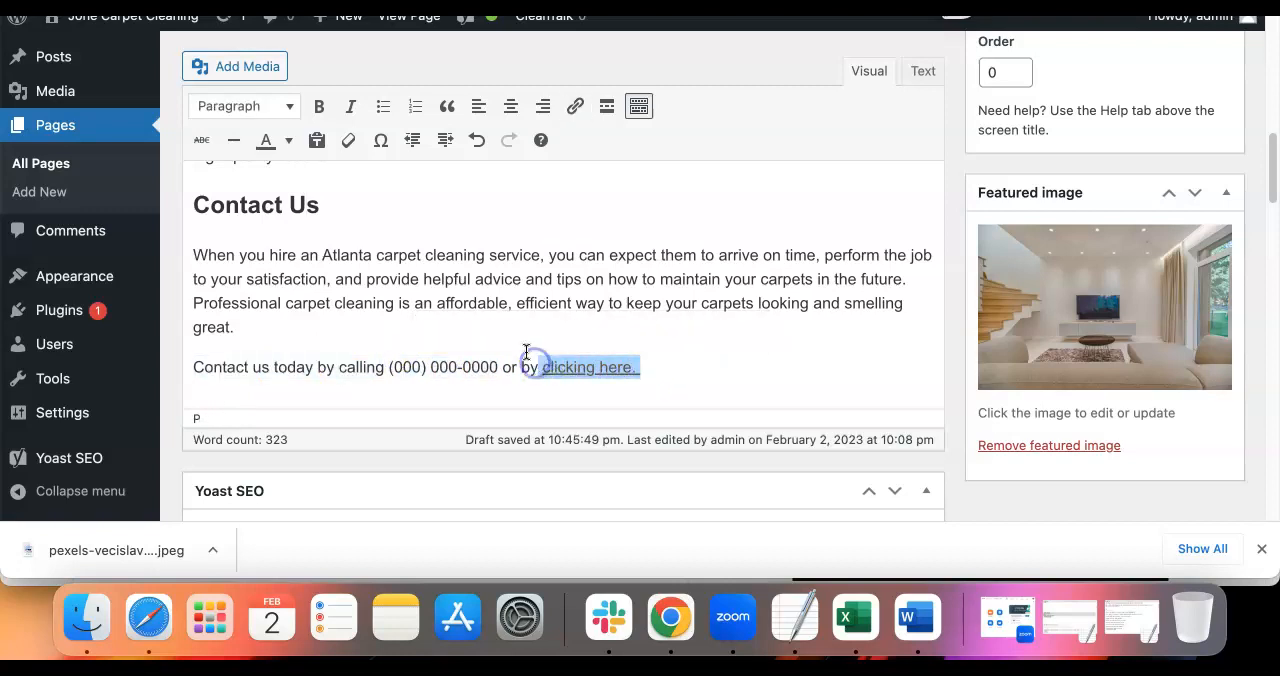
pyautogui.scroll(-5, 585, 315)
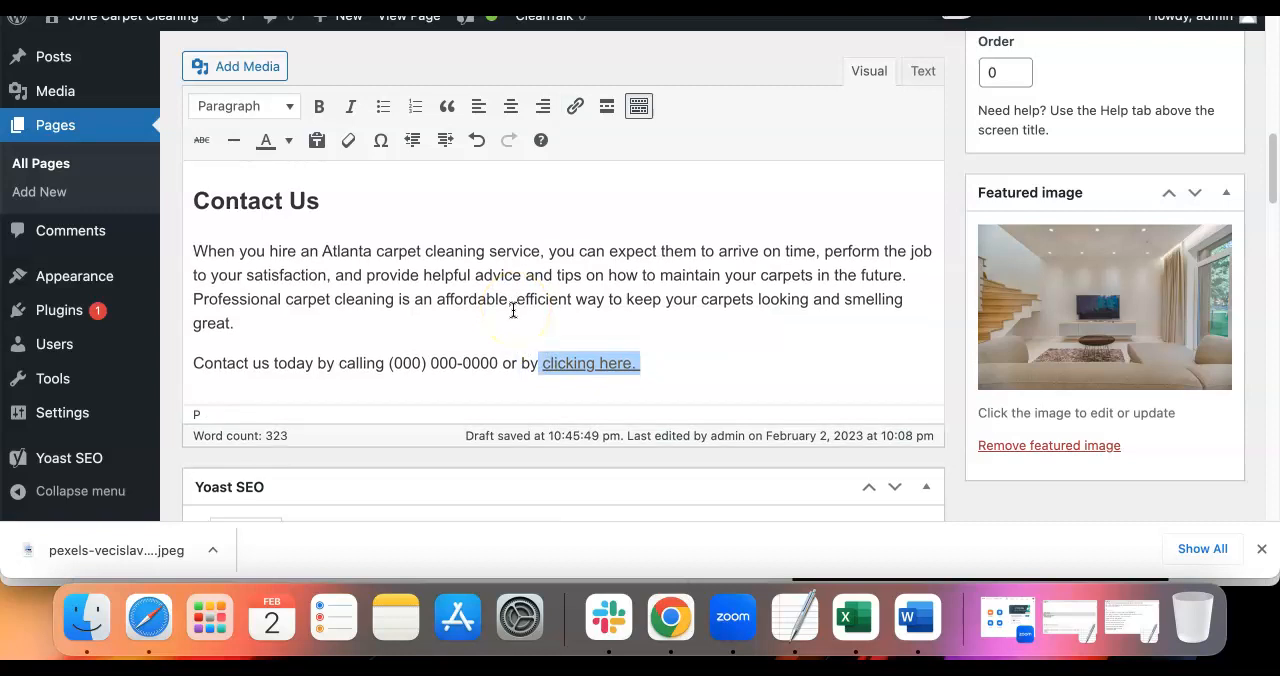
# Review the Home page's Yoast SEO focus keyphrase, Google preview, SEO title and meta description for the carpet cleaning keywords
pyautogui.scroll(-3, 585, 320)
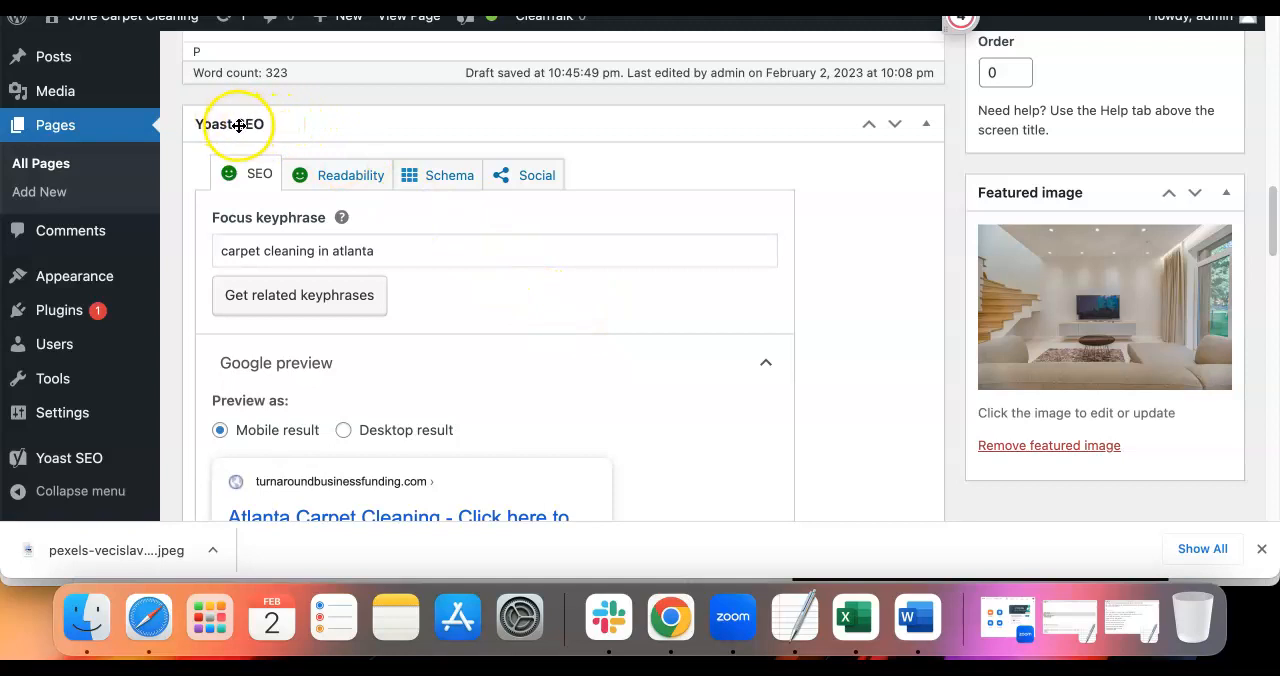
pyautogui.scroll(-2, 240, 150)
pyautogui.moveTo(374, 145); pyautogui.dragTo(195, 152)
pyautogui.scroll(-4, 215, 214)
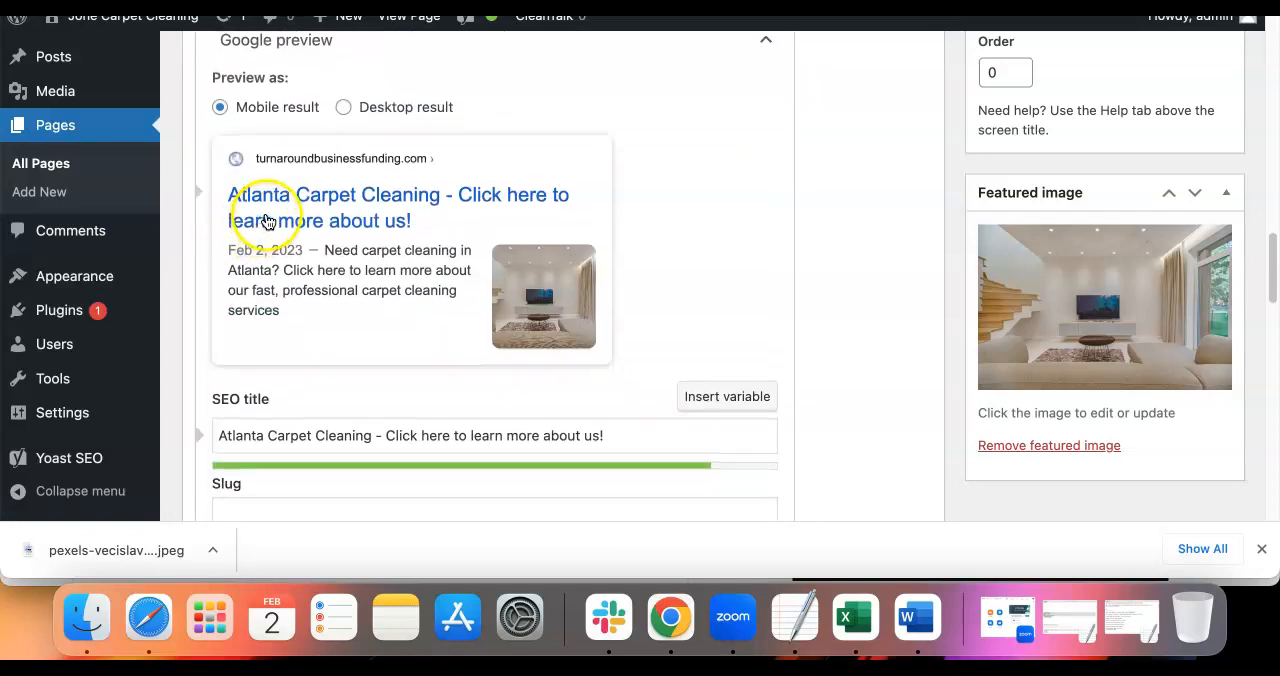
pyautogui.scroll(-2, 295, 212)
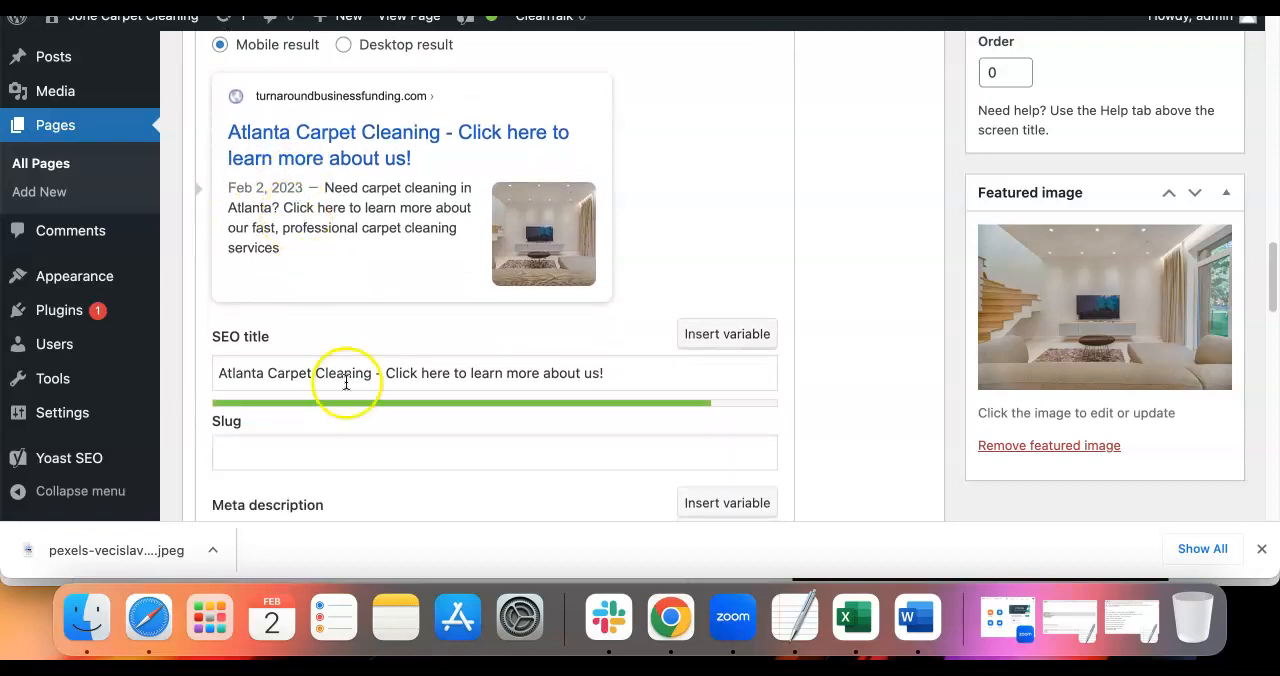
pyautogui.moveTo(372, 372); pyautogui.dragTo(203, 376)
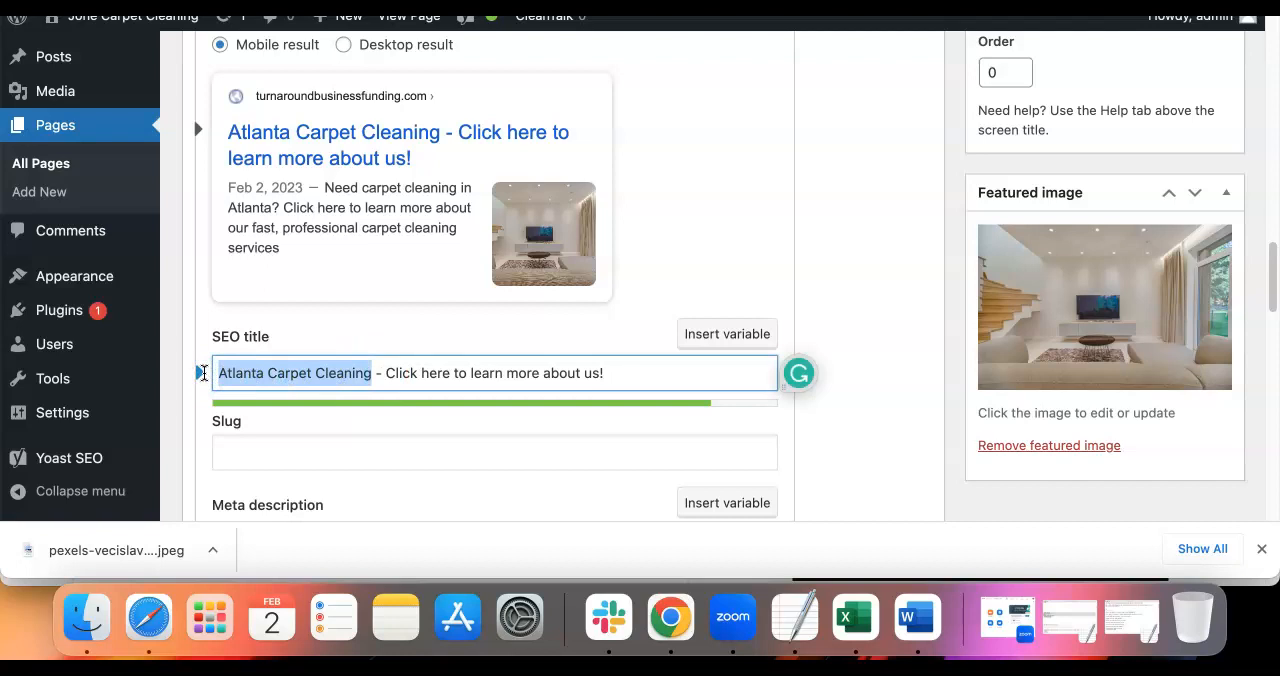
pyautogui.scroll(-5, 317, 352)
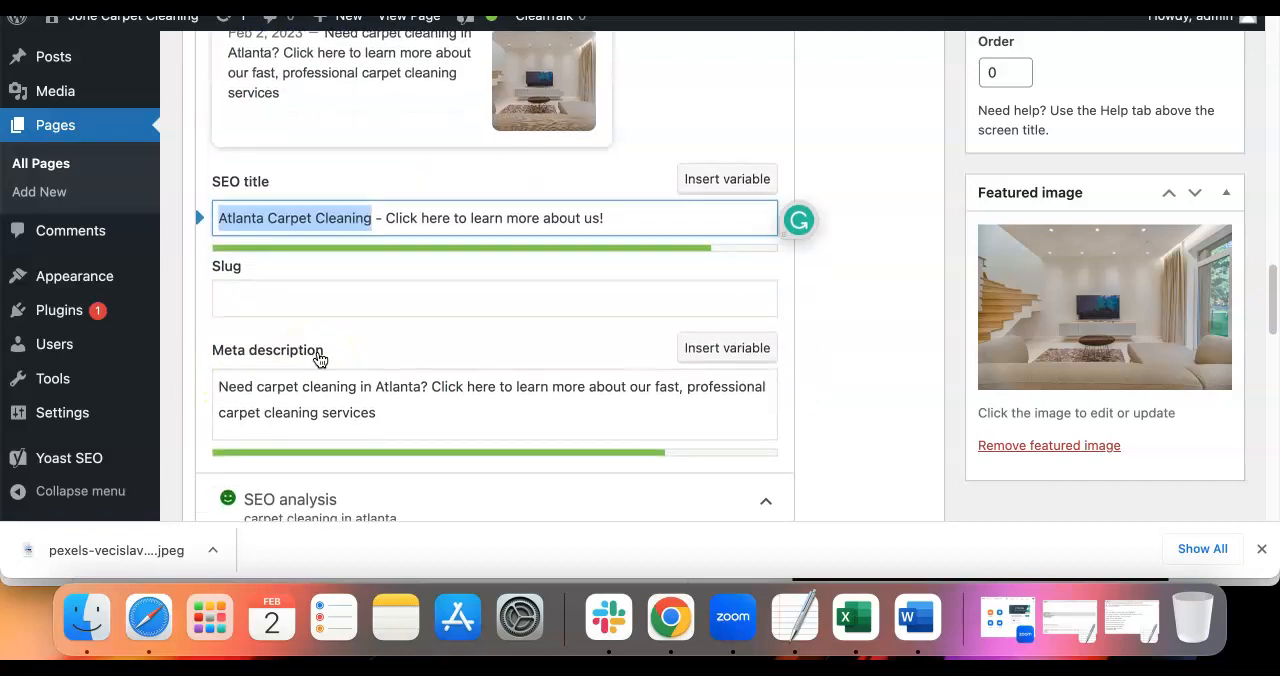
pyautogui.moveTo(421, 360); pyautogui.dragTo(224, 369)
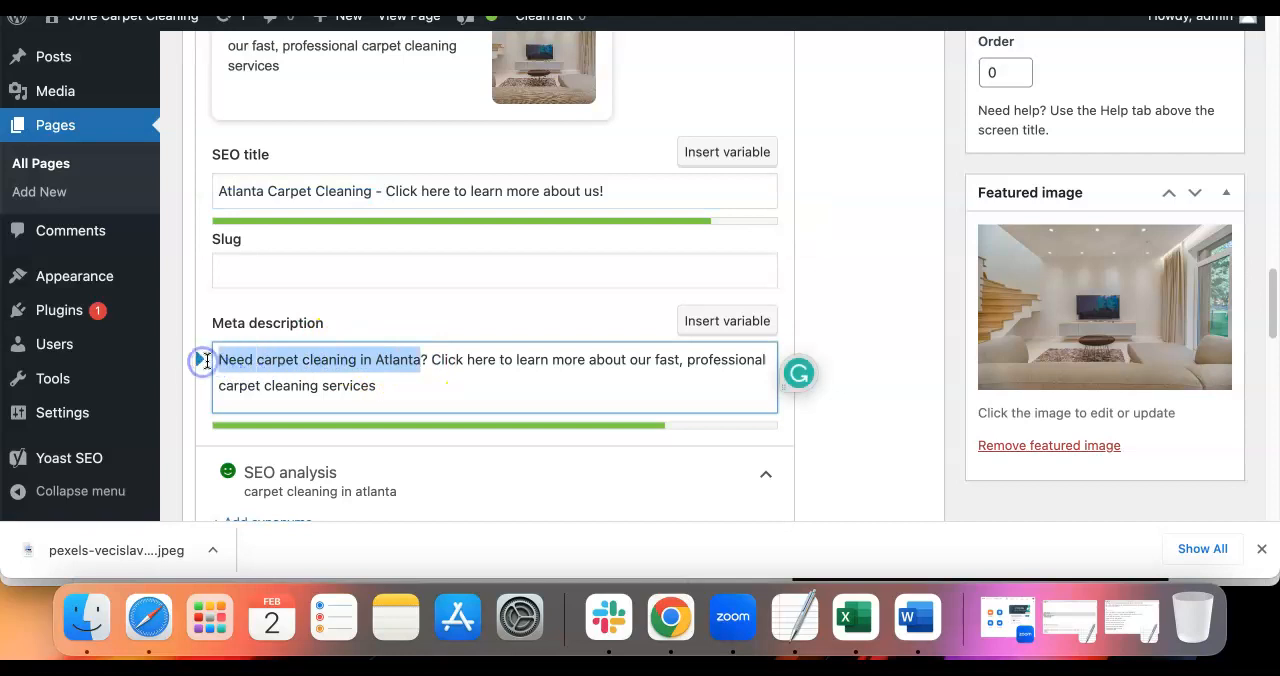
pyautogui.scroll(5, 380, 334)
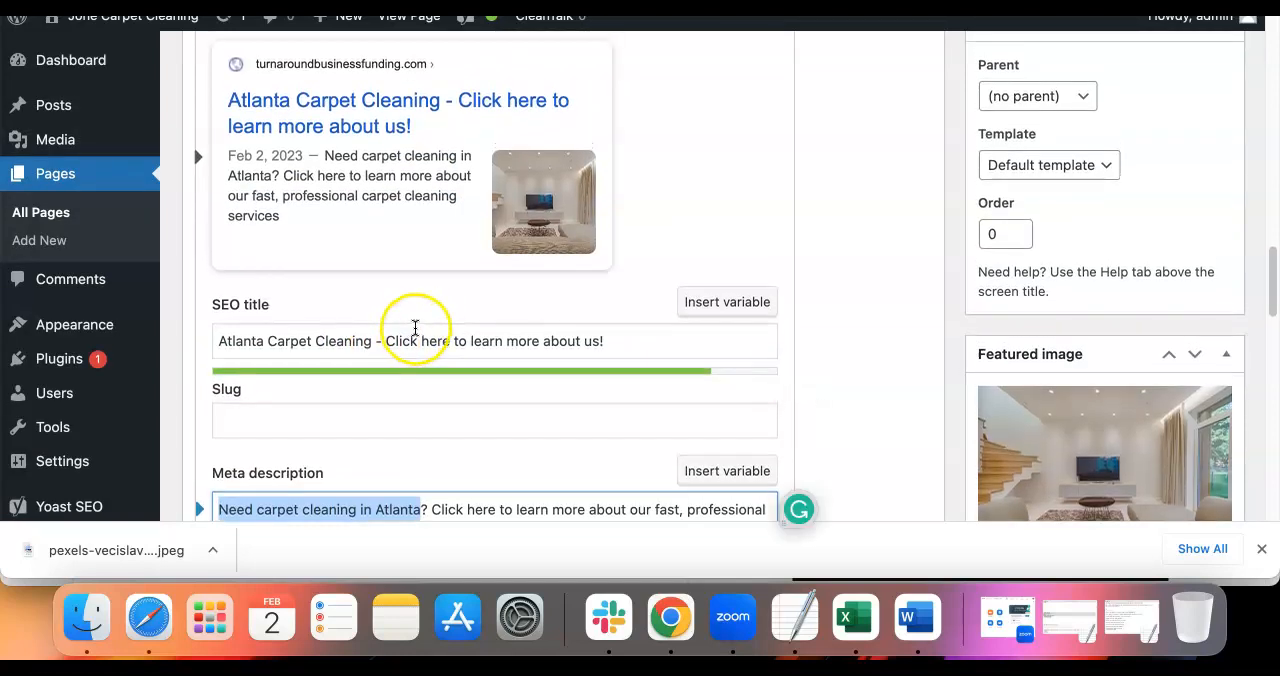
pyautogui.scroll(-4, 450, 325)
pyautogui.scroll(15, 857, 306)
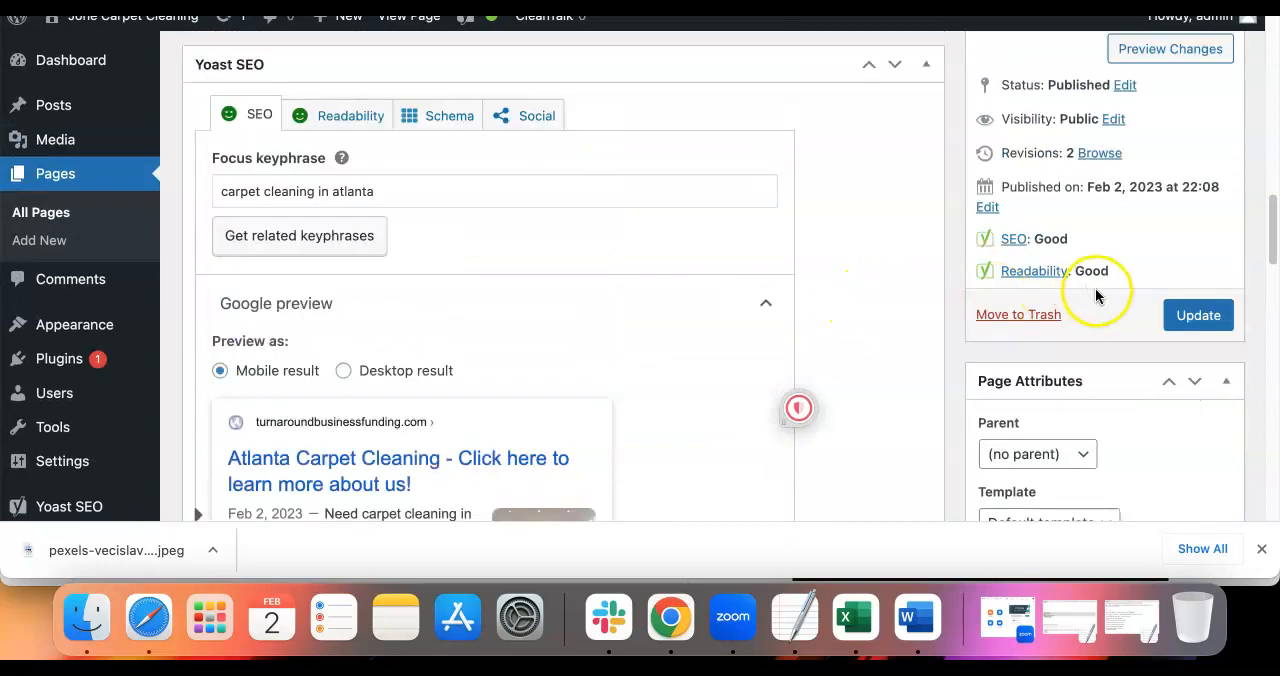
# Update the Home page and view it on the live site, checking its title, featured image and text excerpt
pyautogui.click(1185, 313)
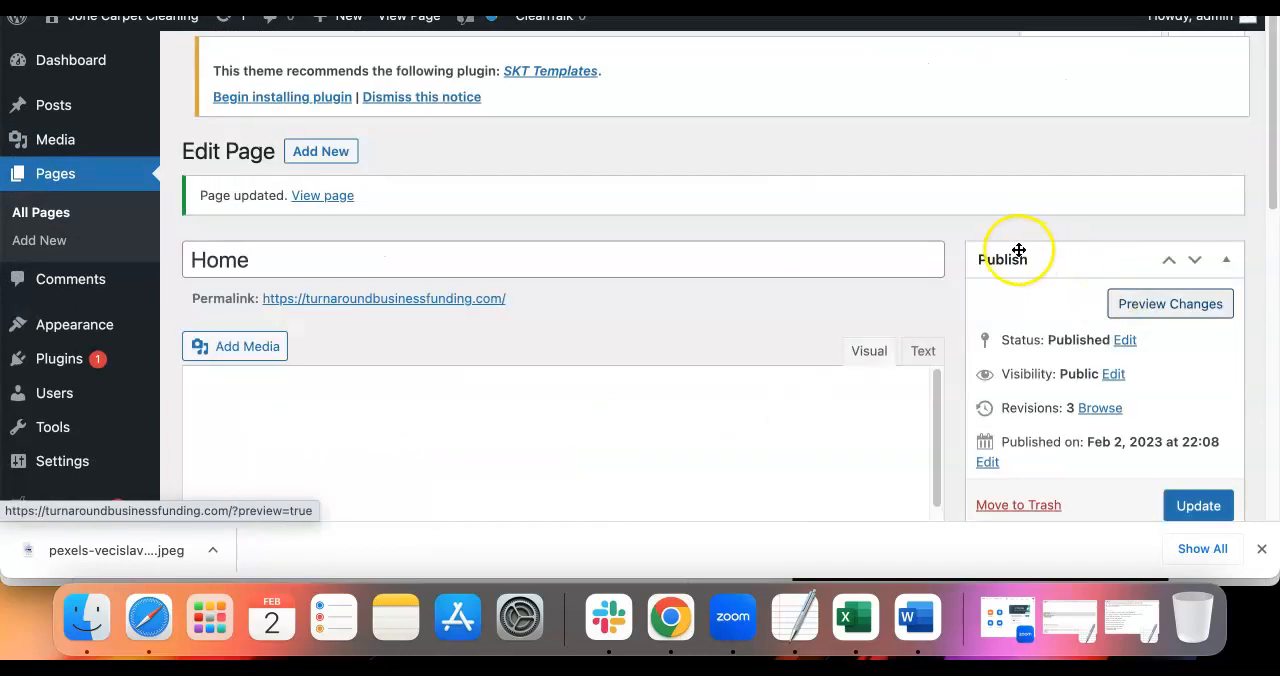
pyautogui.click(328, 197)
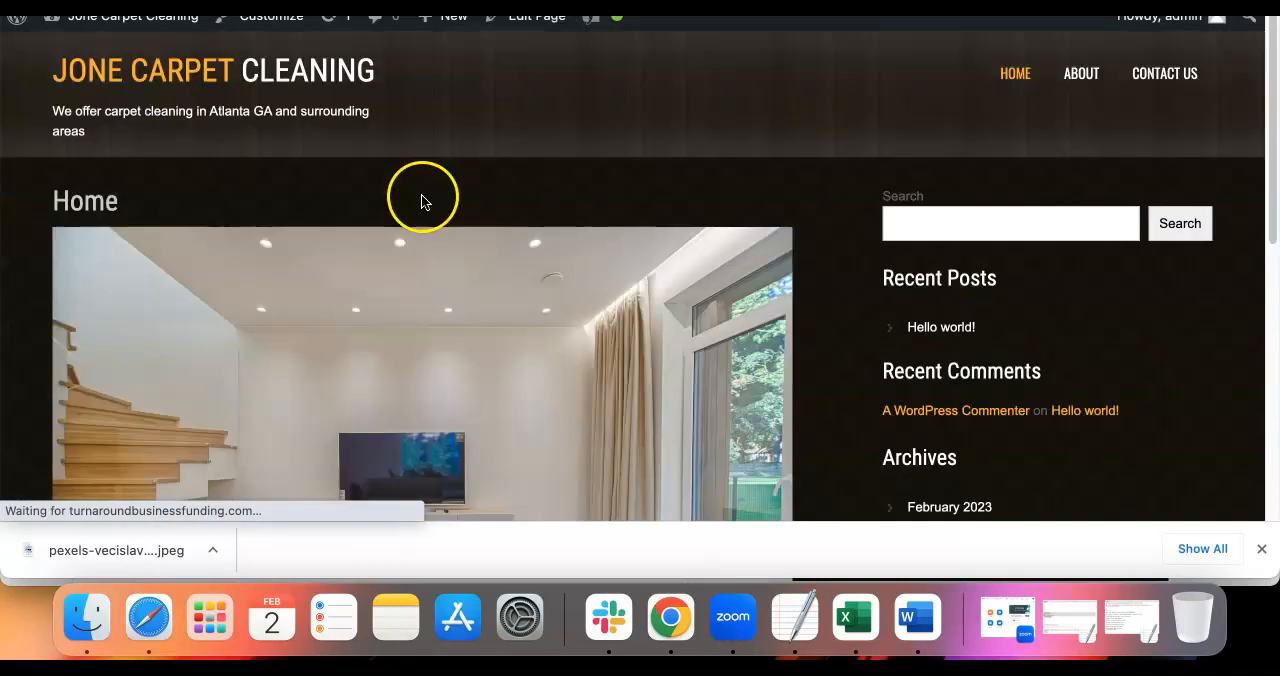
pyautogui.scroll(-5, 620, 200)
pyautogui.scroll(-2, 629, 208)
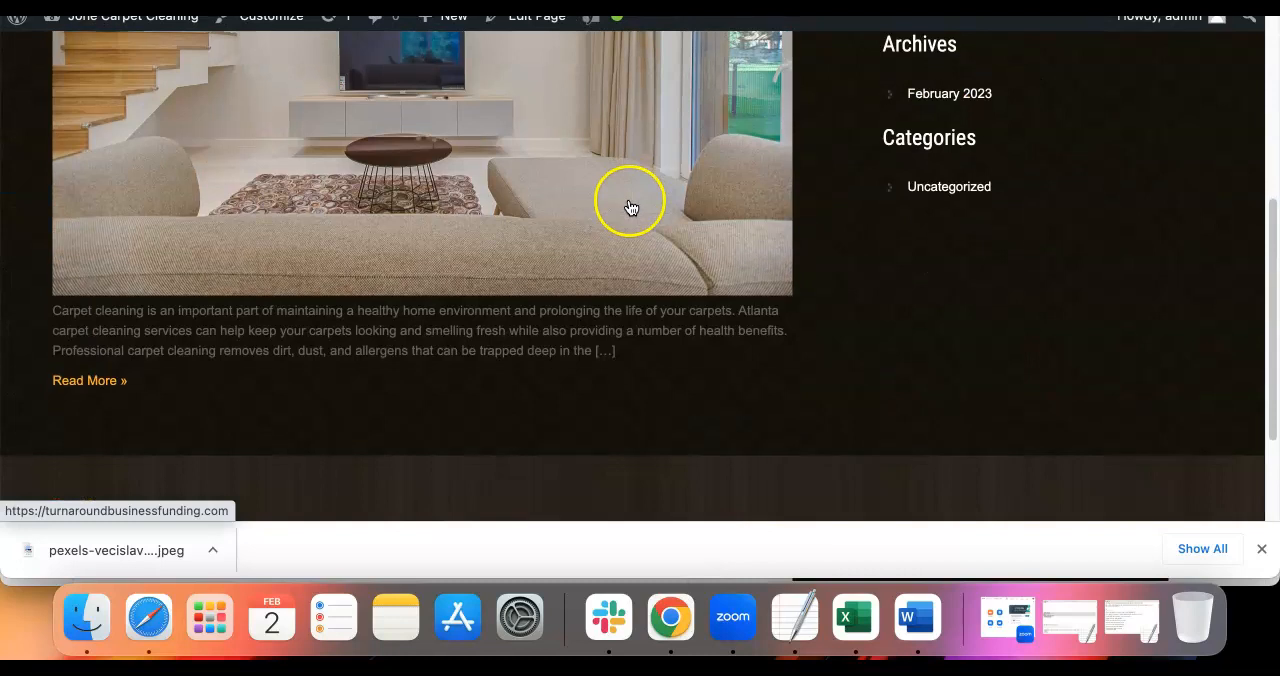
pyautogui.scroll(8, 206, 380)
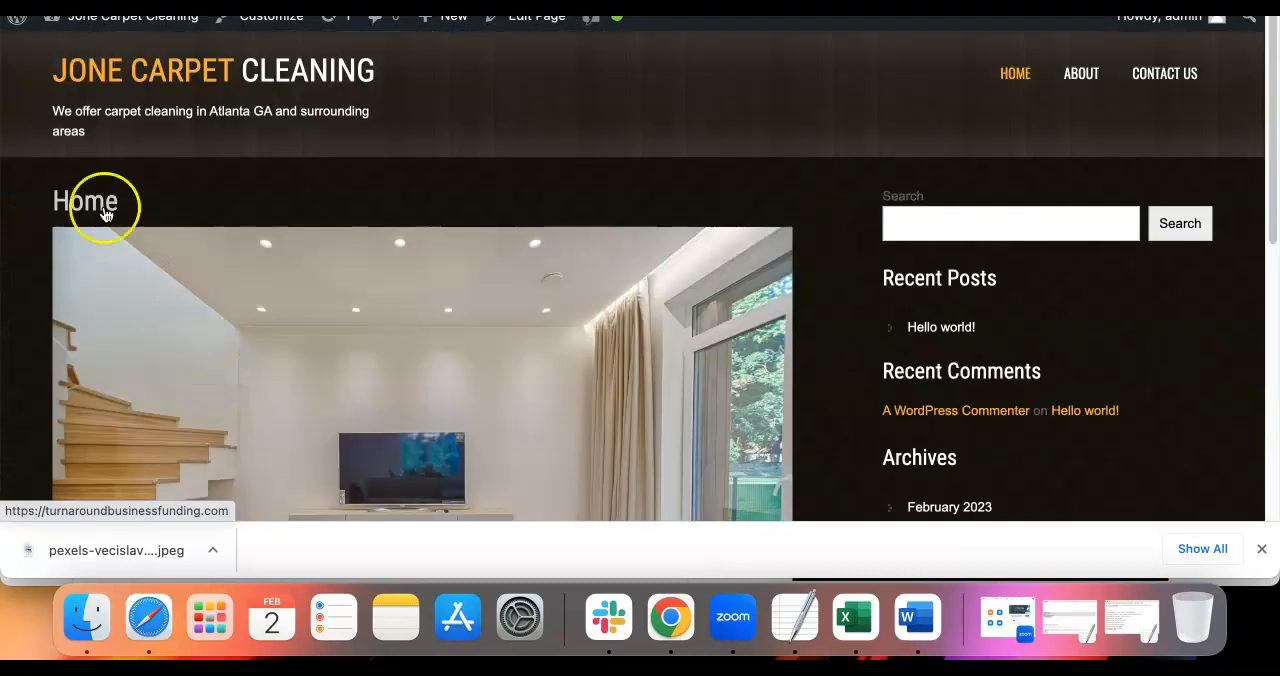
pyautogui.scroll(-10, 310, 194)
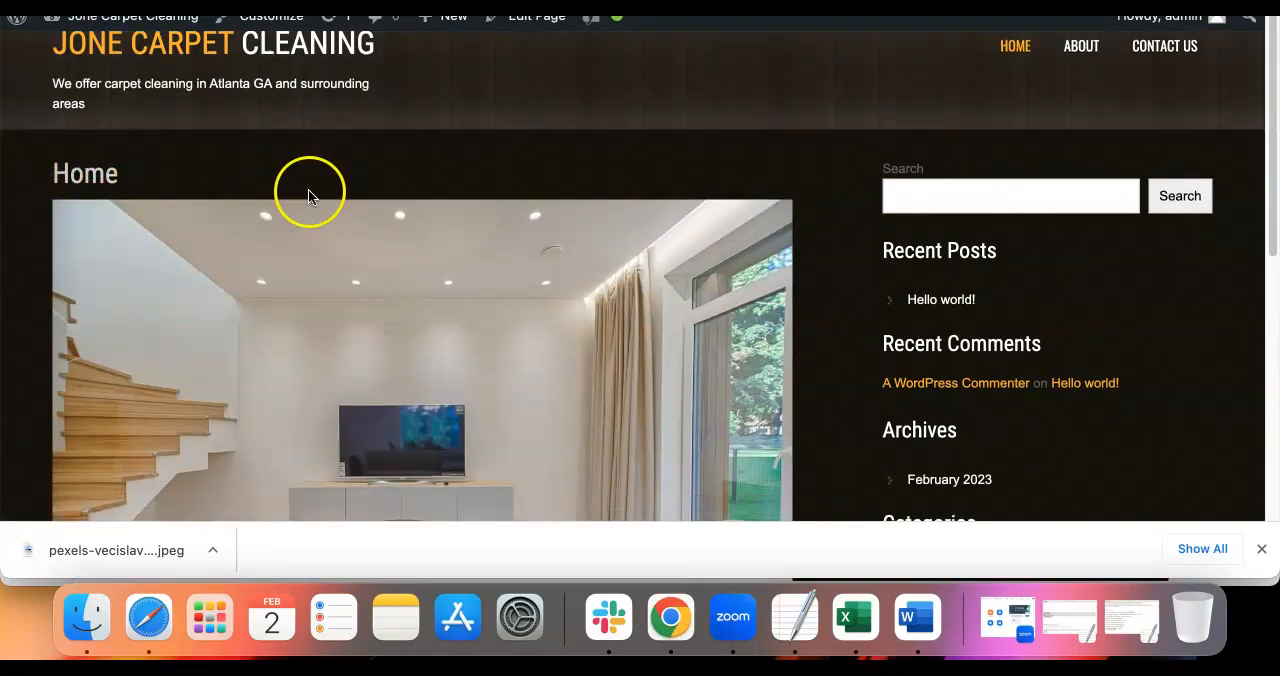
pyautogui.scroll(10, 157, 220)
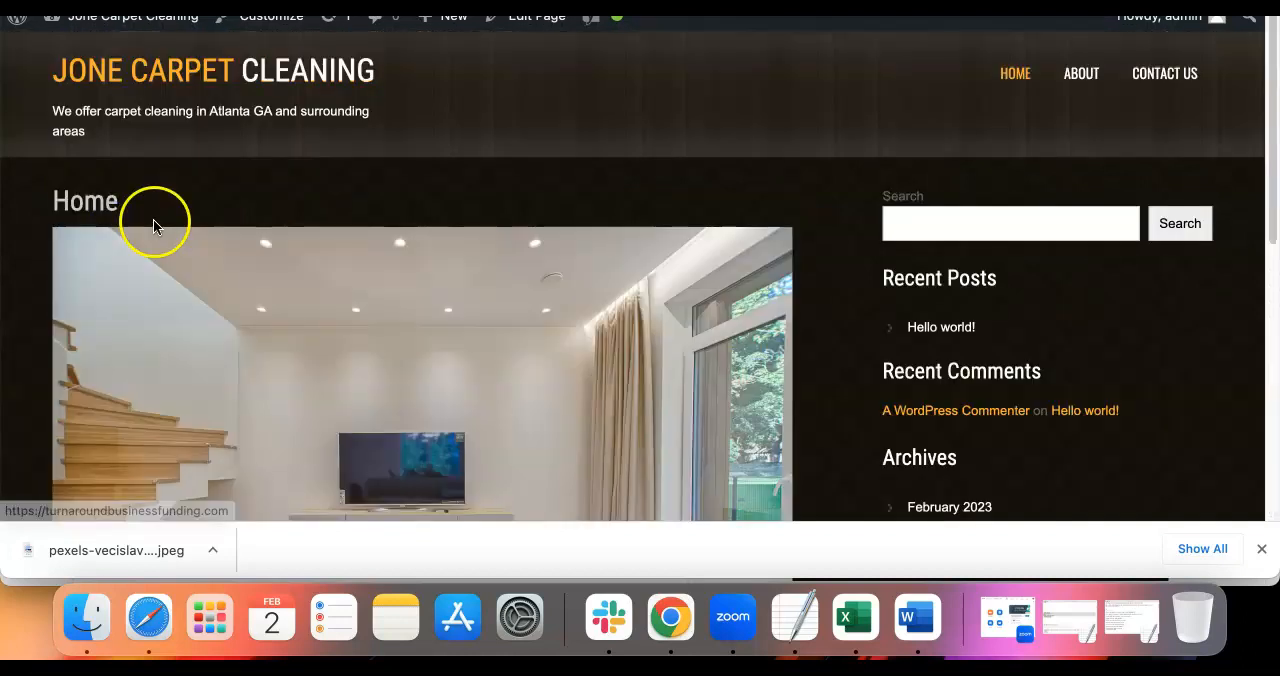
pyautogui.scroll(-10, 183, 263)
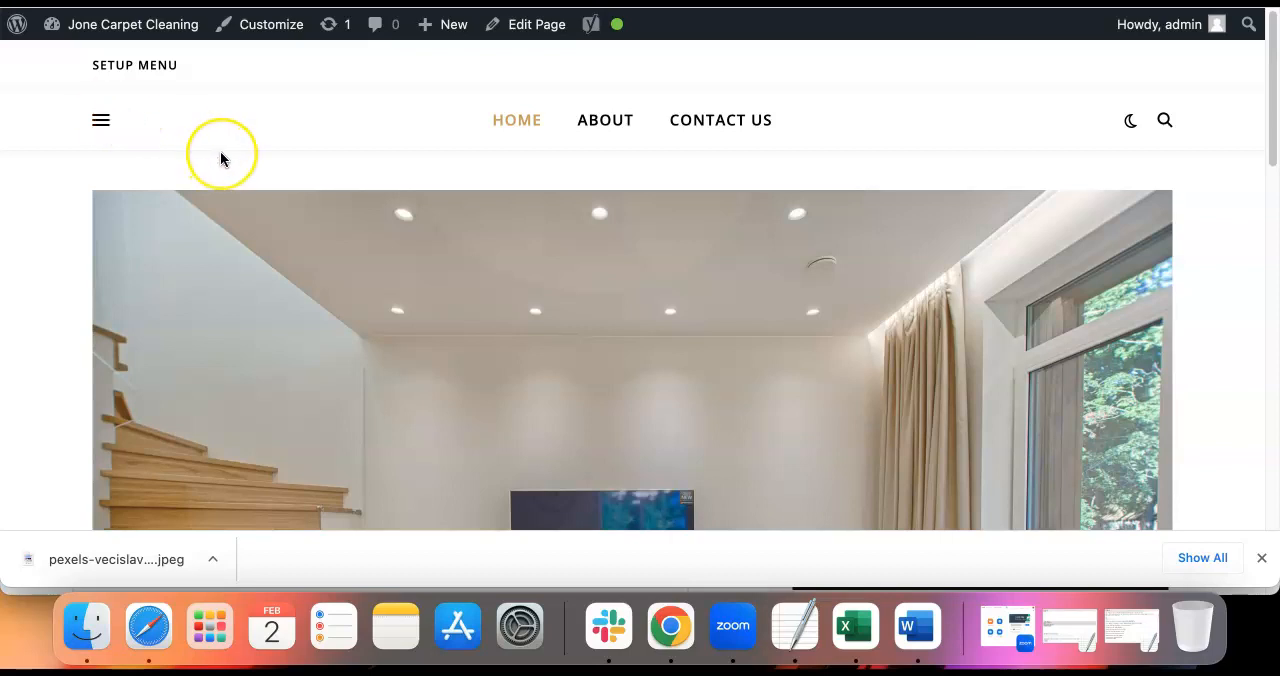
# Look over the restyled live Home page's header navigation, featured image and page title
pyautogui.scroll(-3, 221, 158)
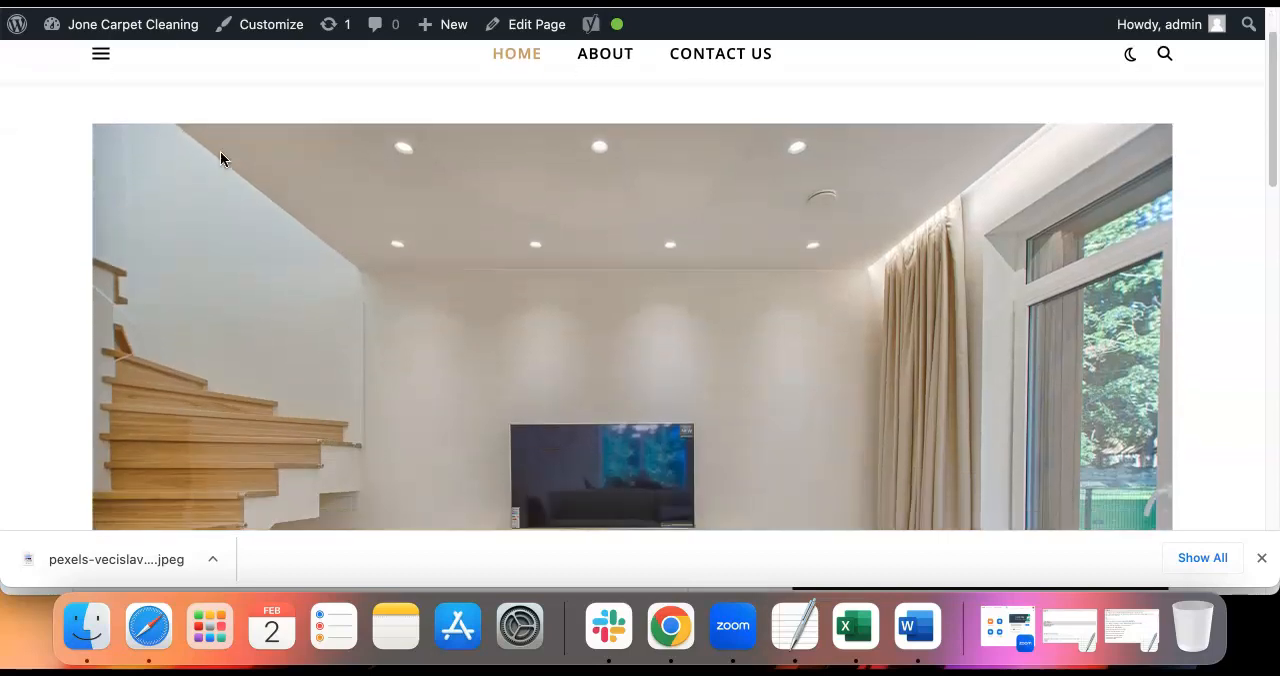
pyautogui.scroll(-5, 220, 158)
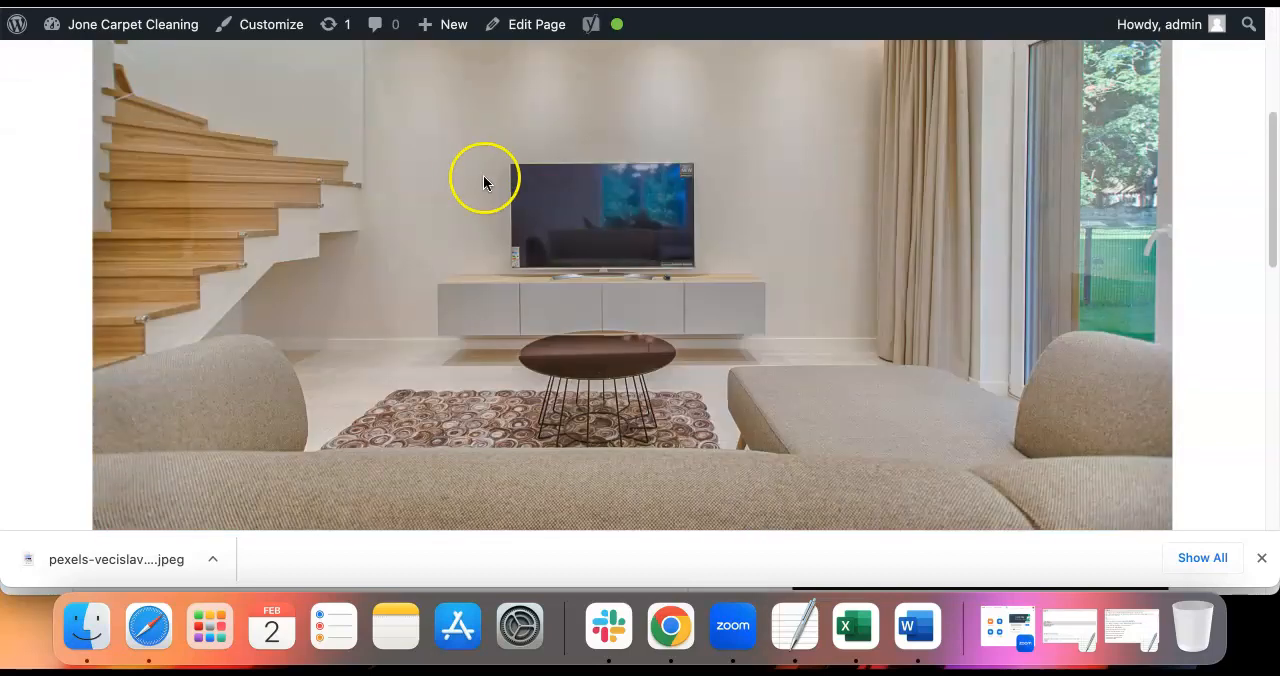
pyautogui.scroll(6, 399, 197)
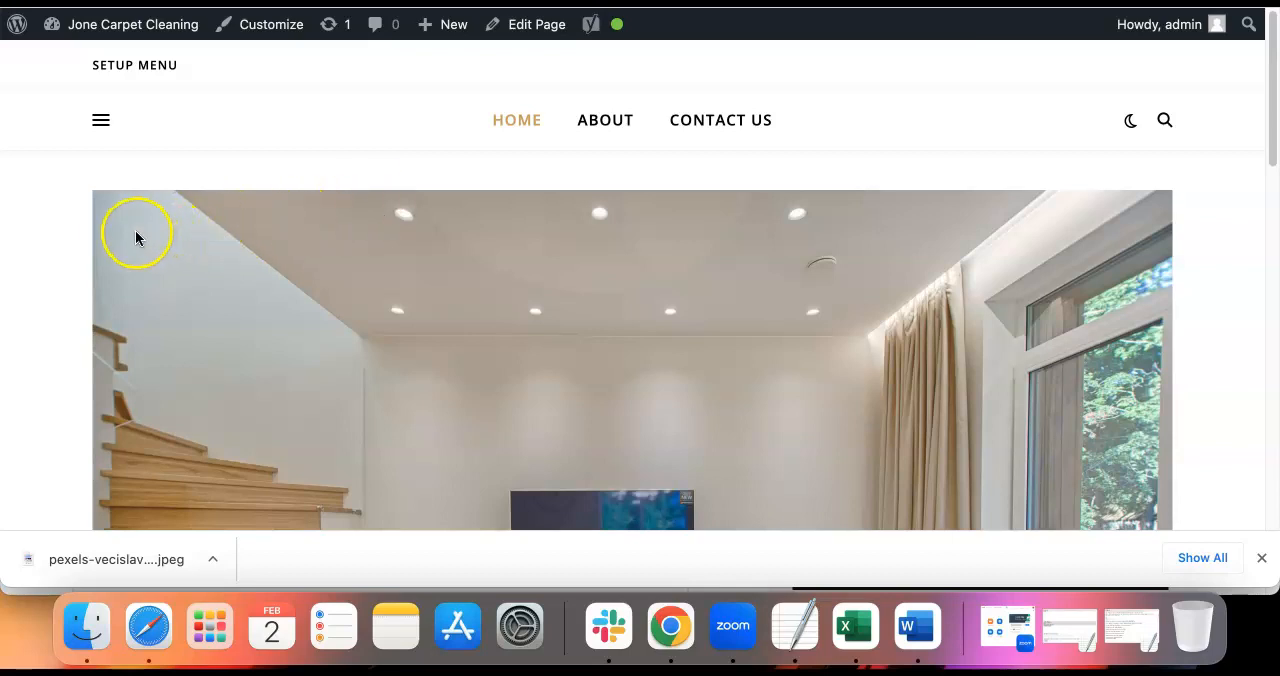
pyautogui.scroll(-8, 8, 250)
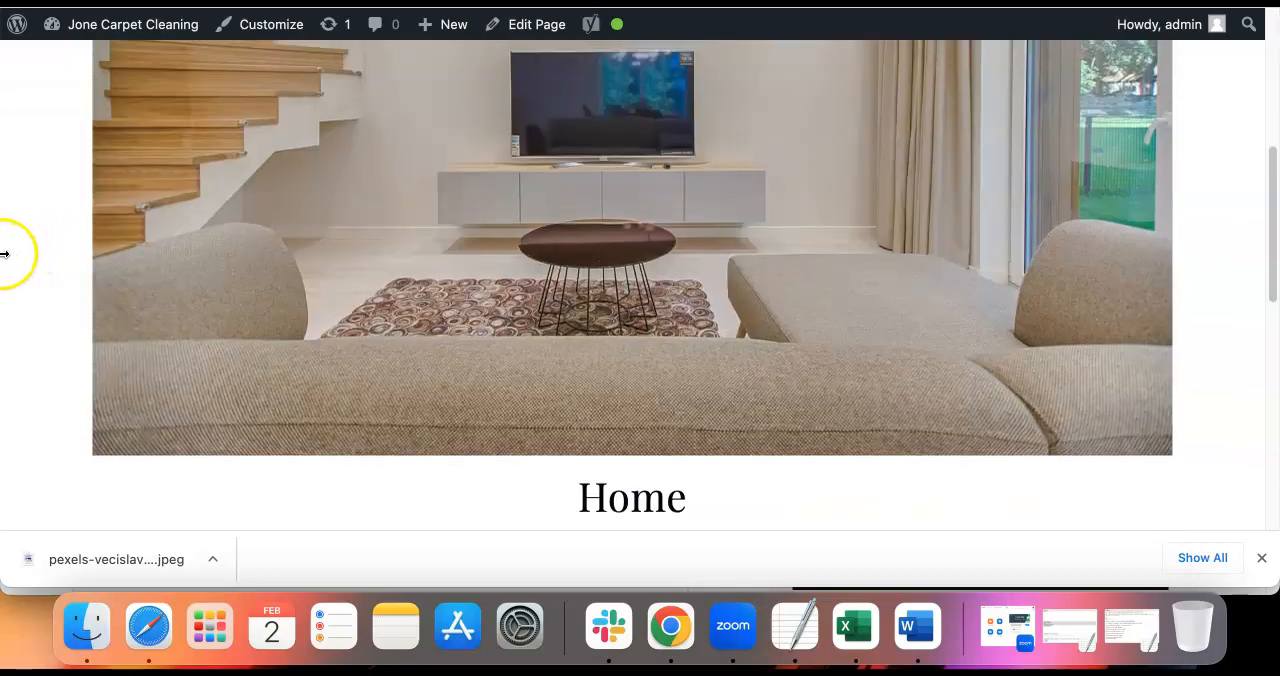
pyautogui.scroll(1, 129, 275)
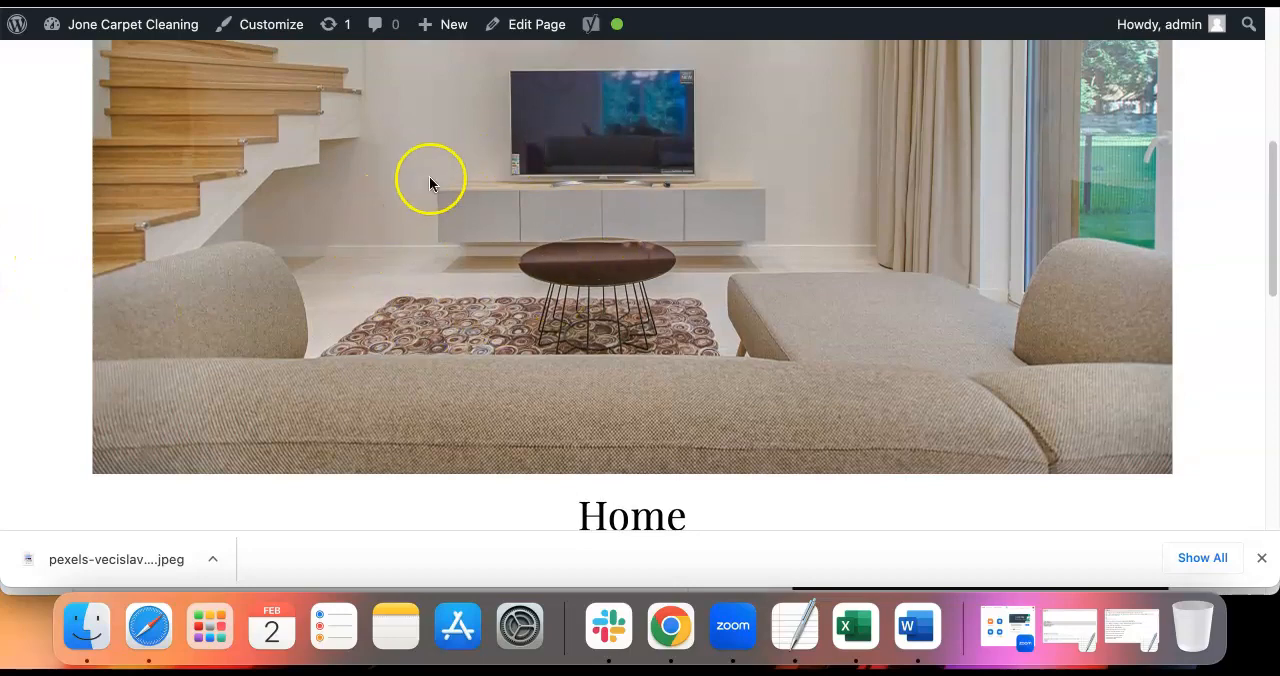
# Read through the live Home page's body text, from the opening paragraphs to the "Contact Us" section and footer
pyautogui.scroll(-7, 399, 240)
pyautogui.scroll(-2, 381, 266)
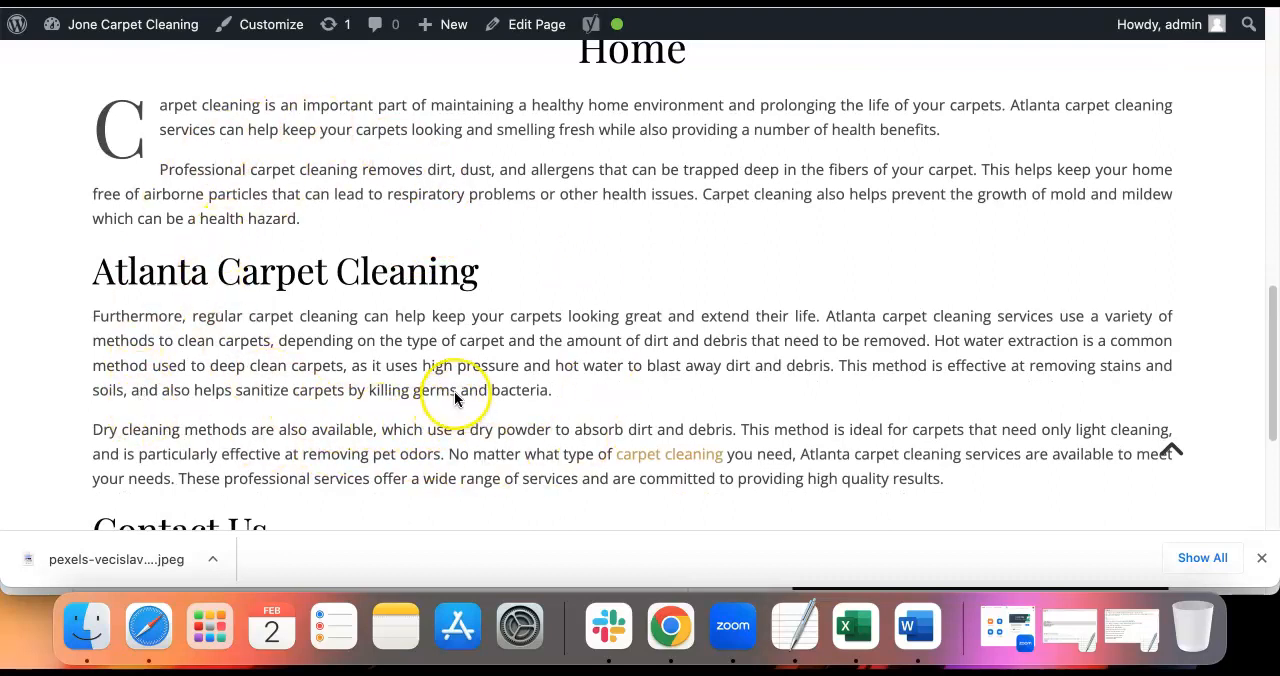
pyautogui.scroll(-3, 454, 395)
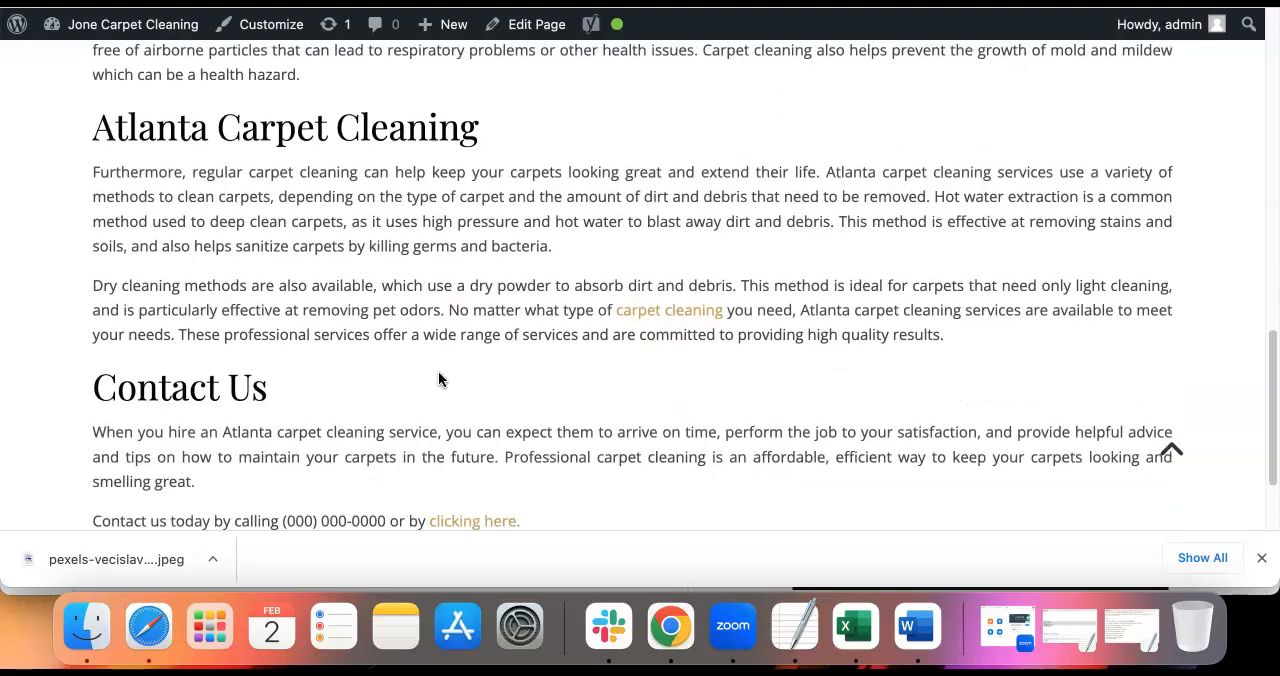
pyautogui.scroll(-2, 438, 379)
pyautogui.moveTo(550, 459); pyautogui.dragTo(240, 345)
pyautogui.scroll(-2, 271, 344)
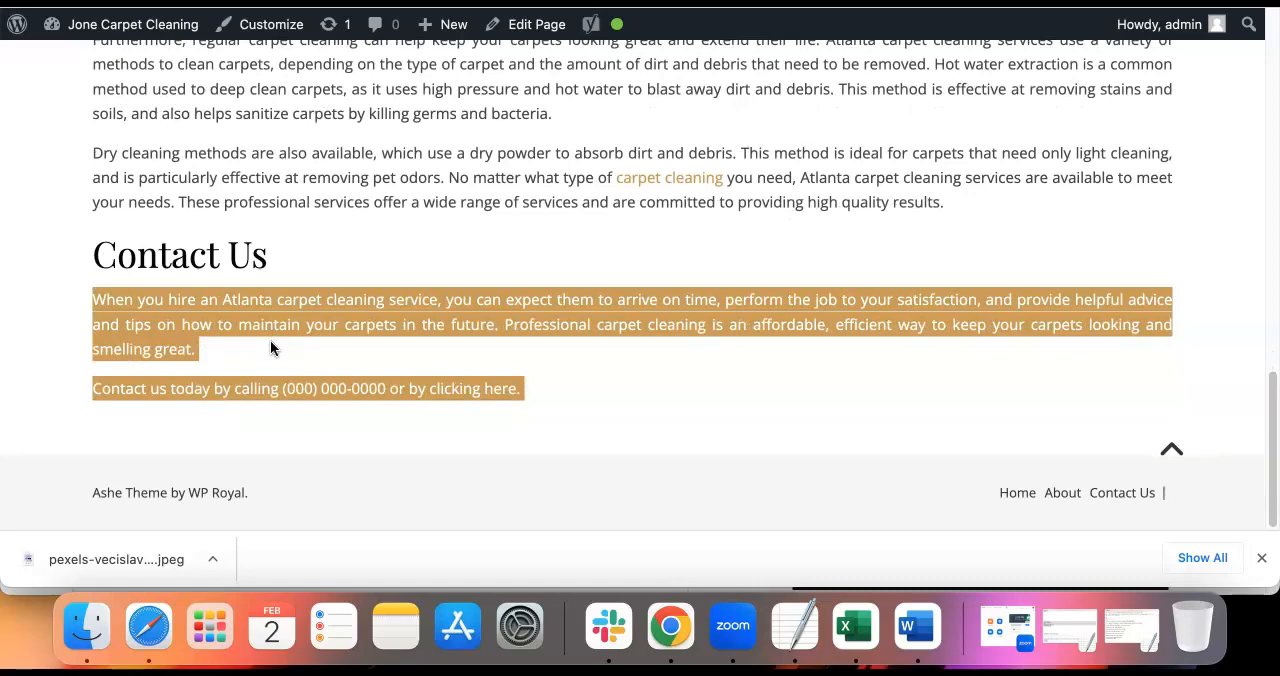
pyautogui.scroll(15, 302, 340)
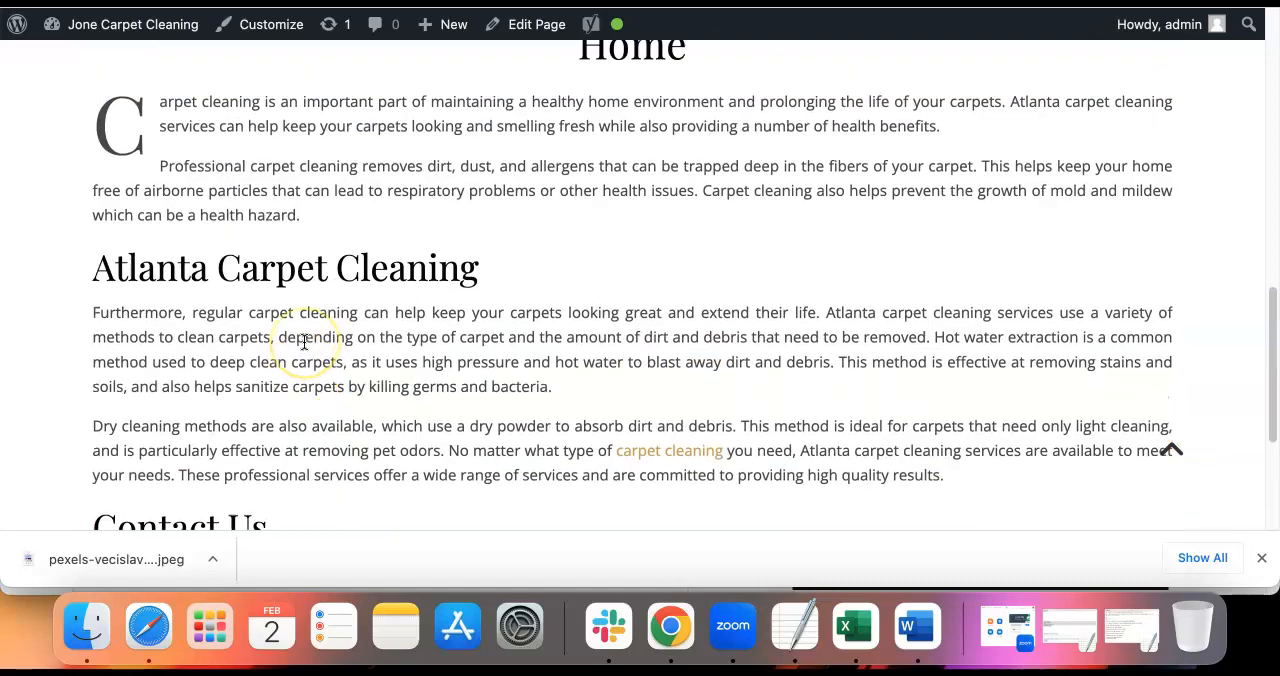
pyautogui.scroll(20, 304, 341)
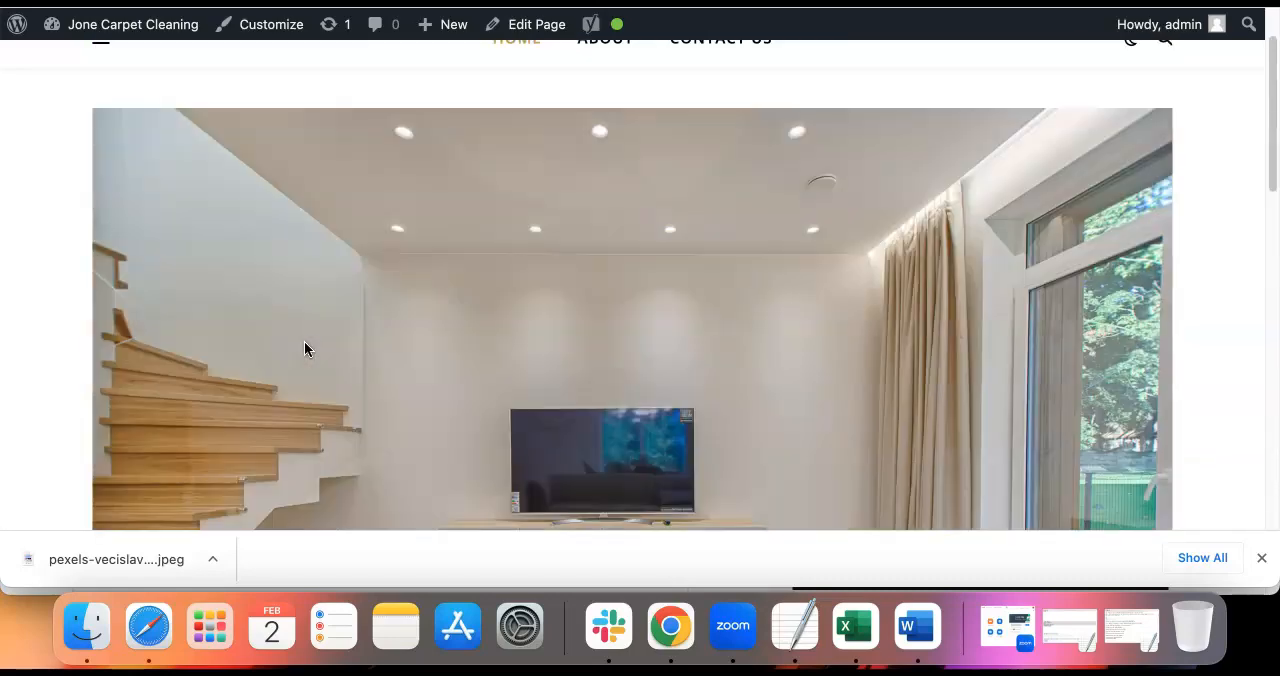
# Visit the live site's About and Contact Us pages and return to the Home page
pyautogui.click(630, 123)
pyautogui.click(716, 130)
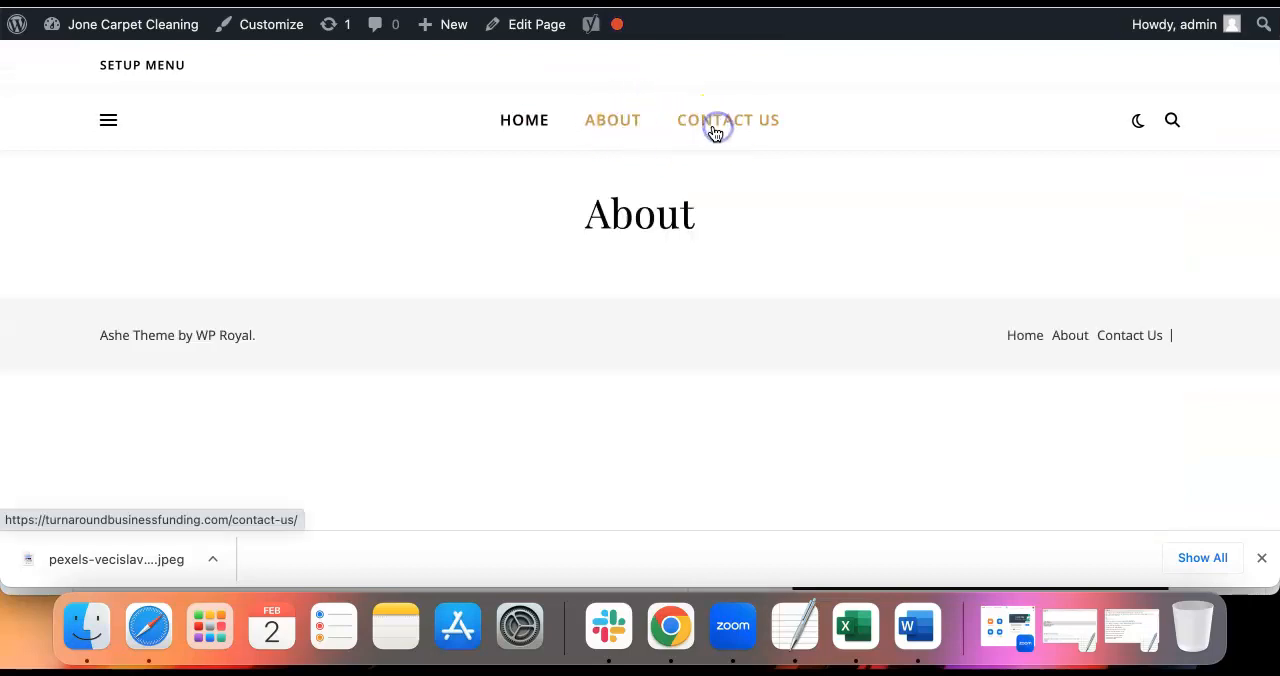
pyautogui.click(527, 119)
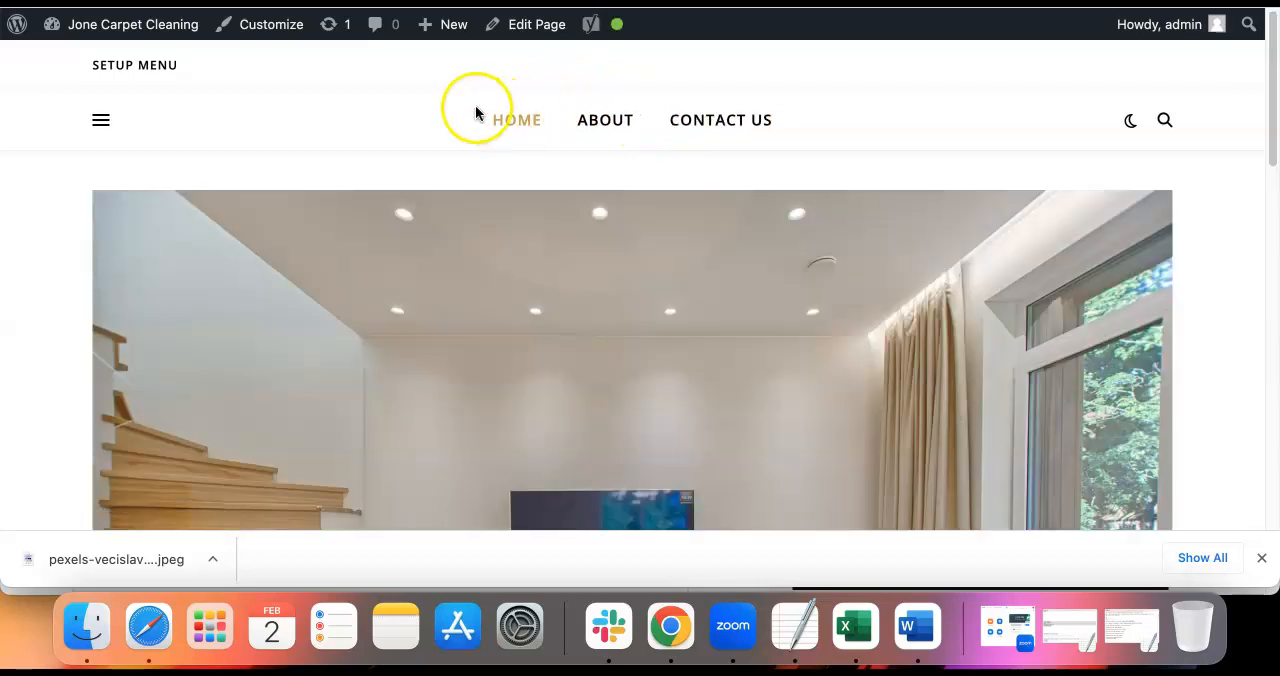
# Go from the live site to the WordPress dashboard and look at the installed themes
pyautogui.moveTo(148, 30)
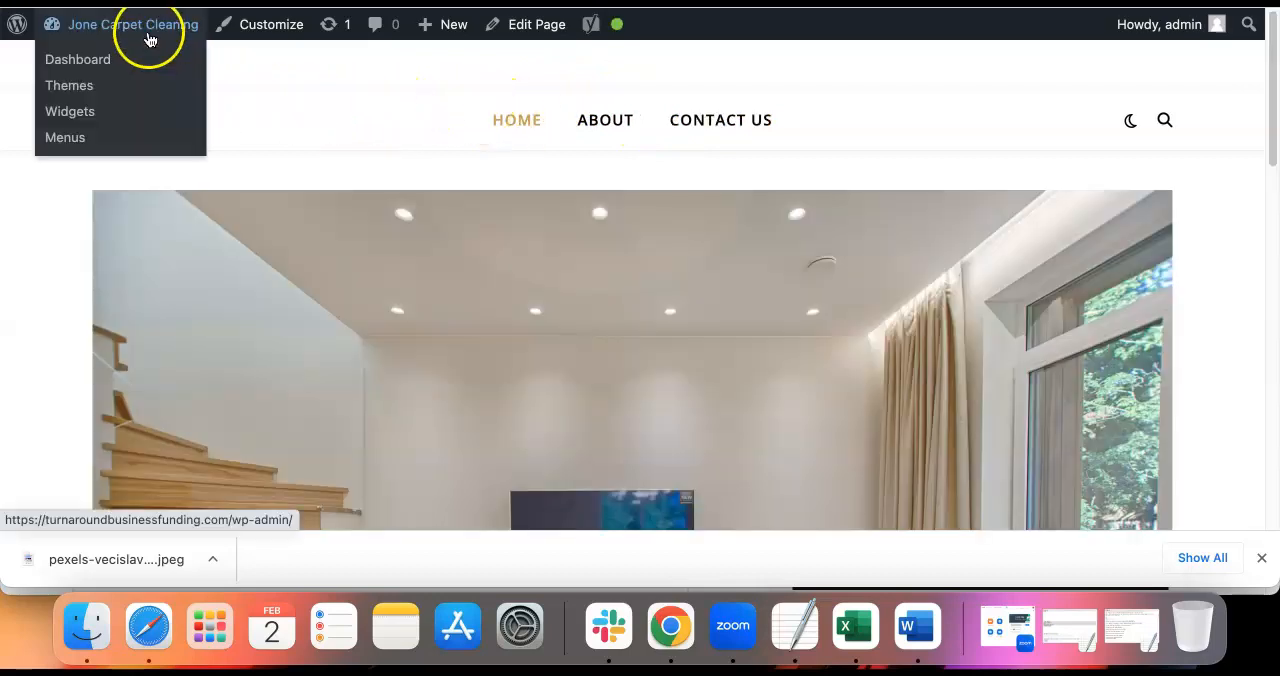
pyautogui.click(104, 62)
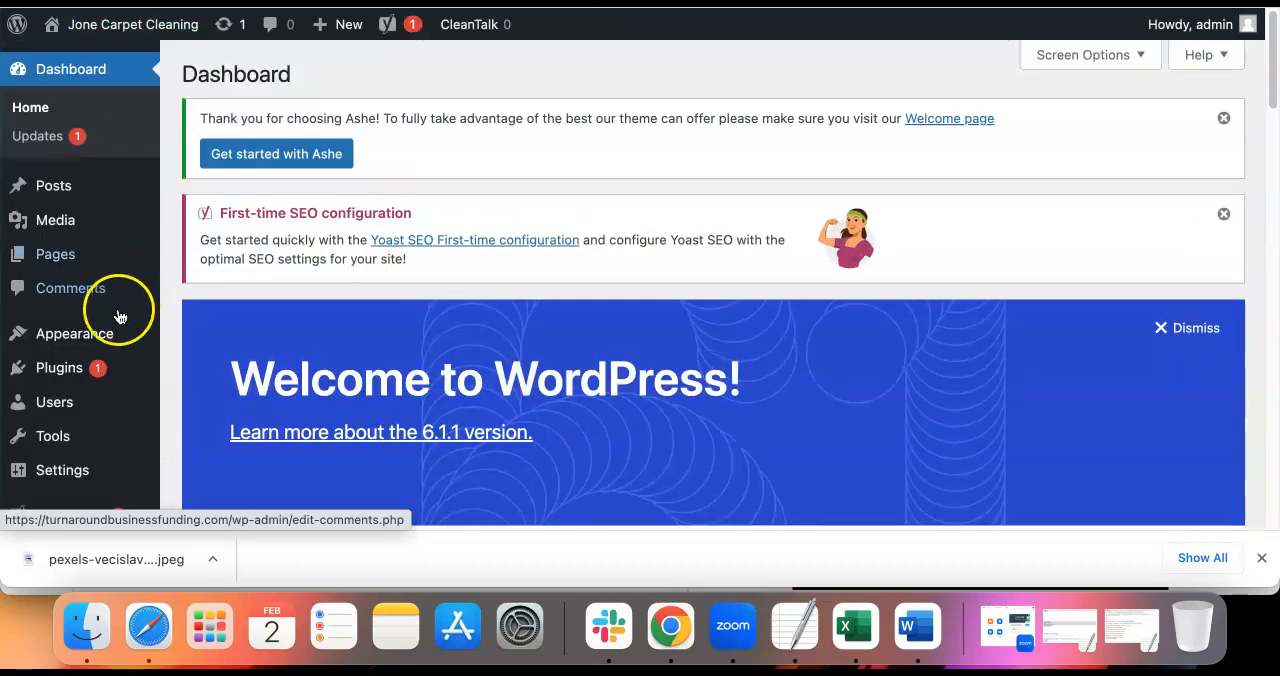
pyautogui.moveTo(100, 340)
pyautogui.click(195, 277)
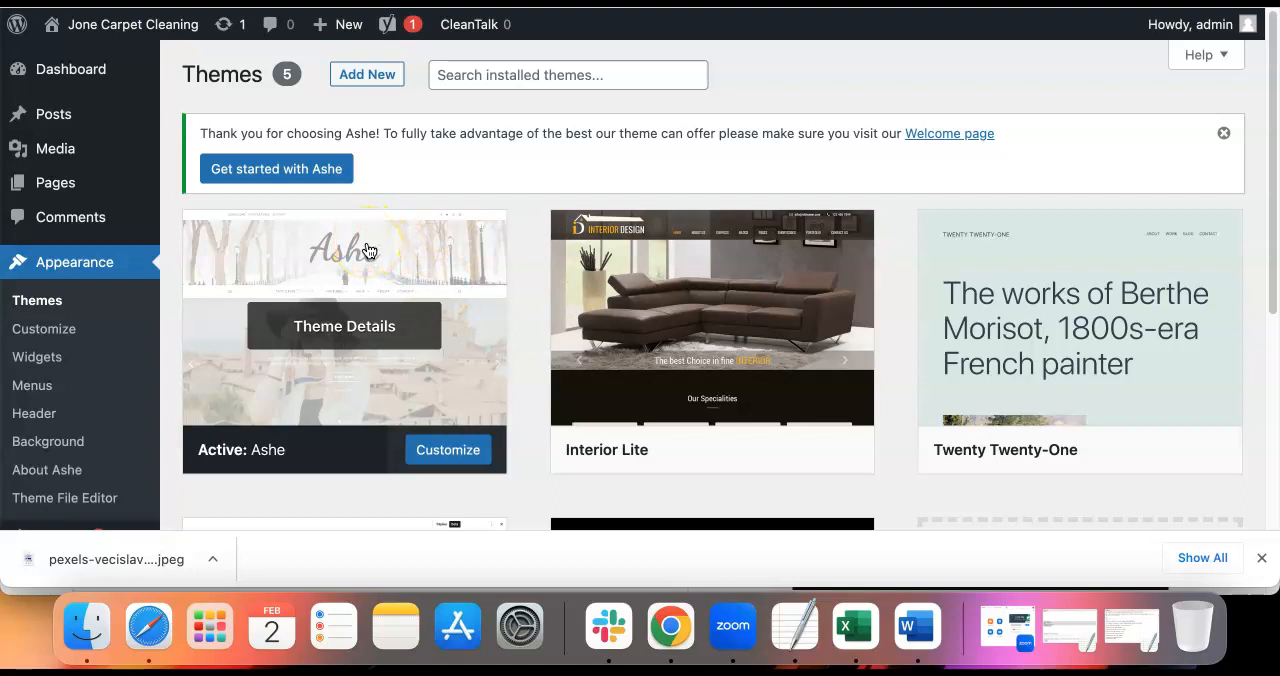
# Return to the live site and look over the Home page from the featured image to the "Contact Us" section
pyautogui.moveTo(126, 24)
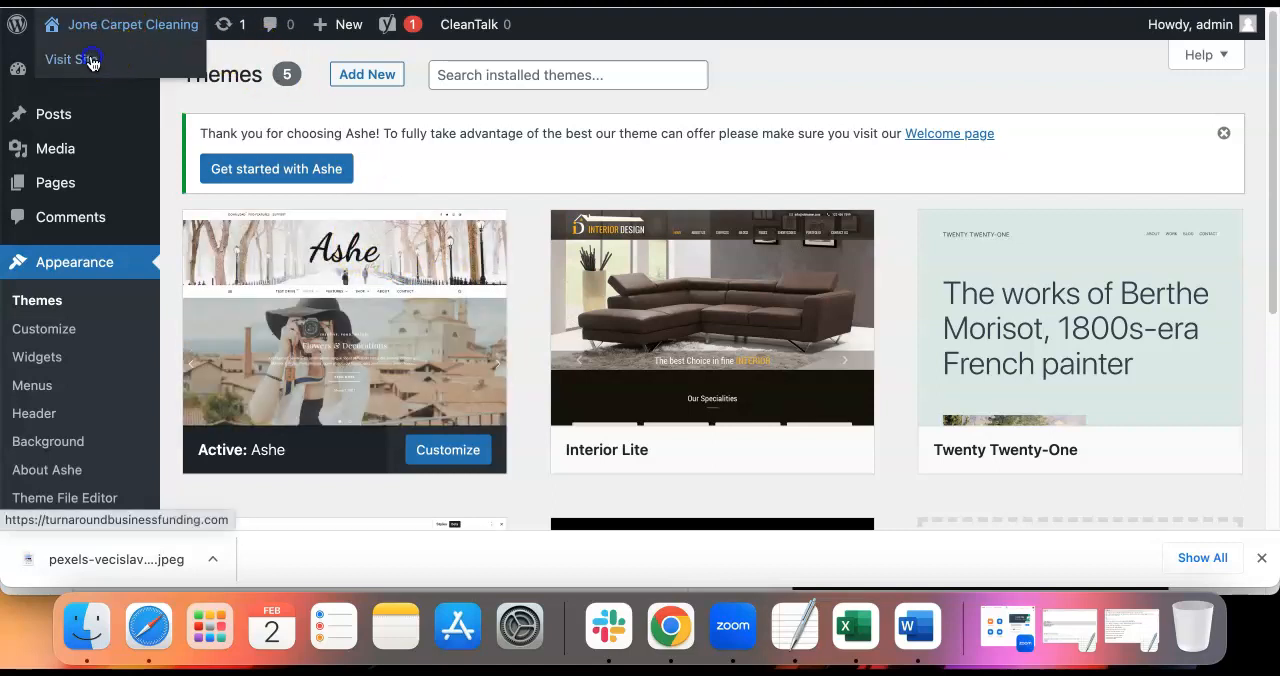
pyautogui.click(91, 62)
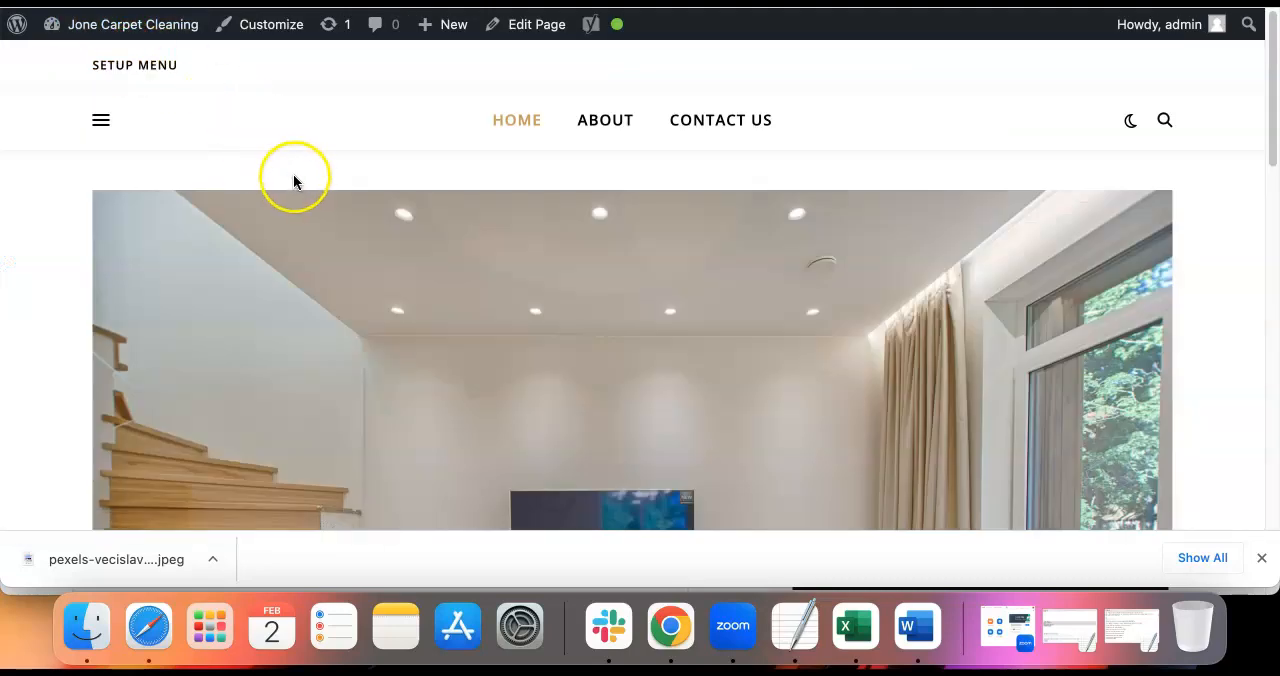
pyautogui.scroll(-10, 446, 175)
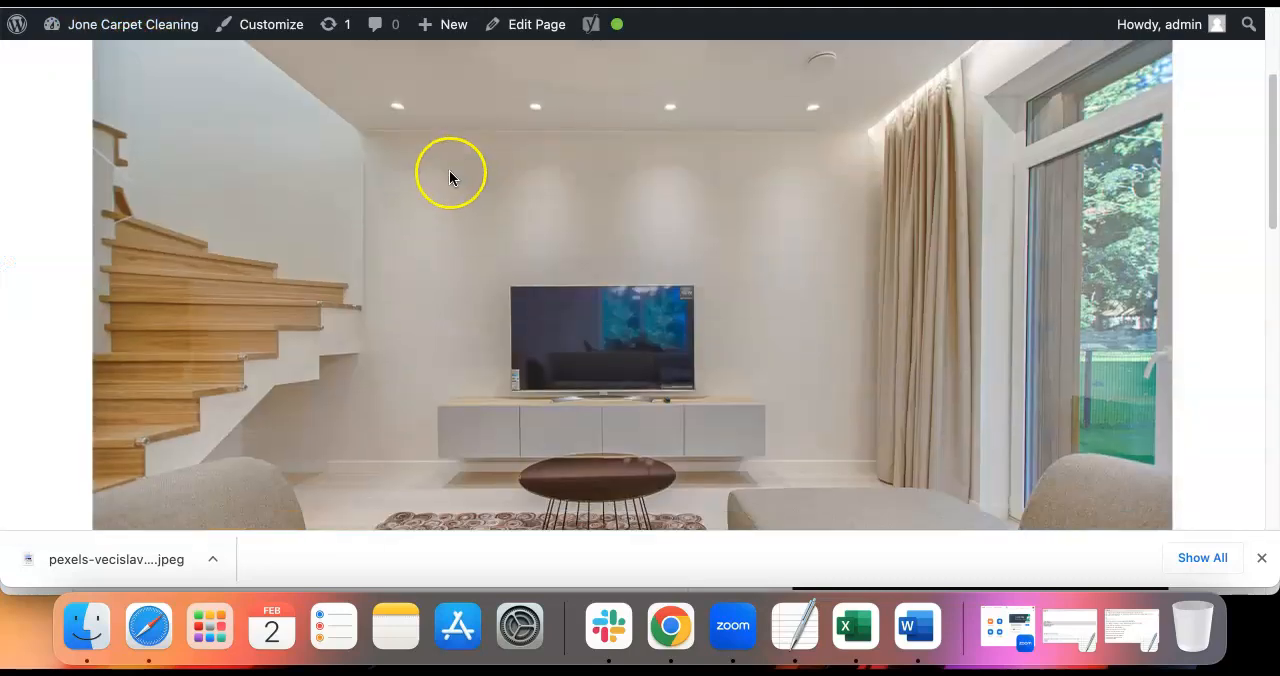
pyautogui.scroll(-5, 447, 178)
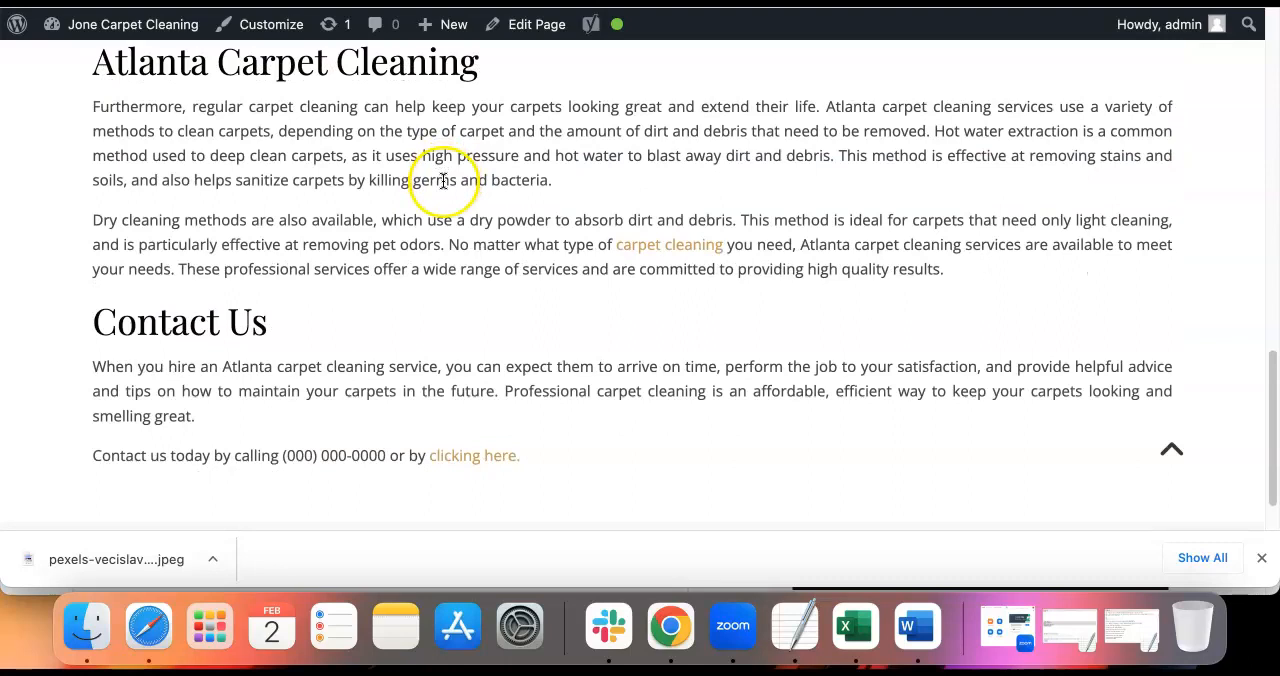
pyautogui.scroll(15, 443, 180)
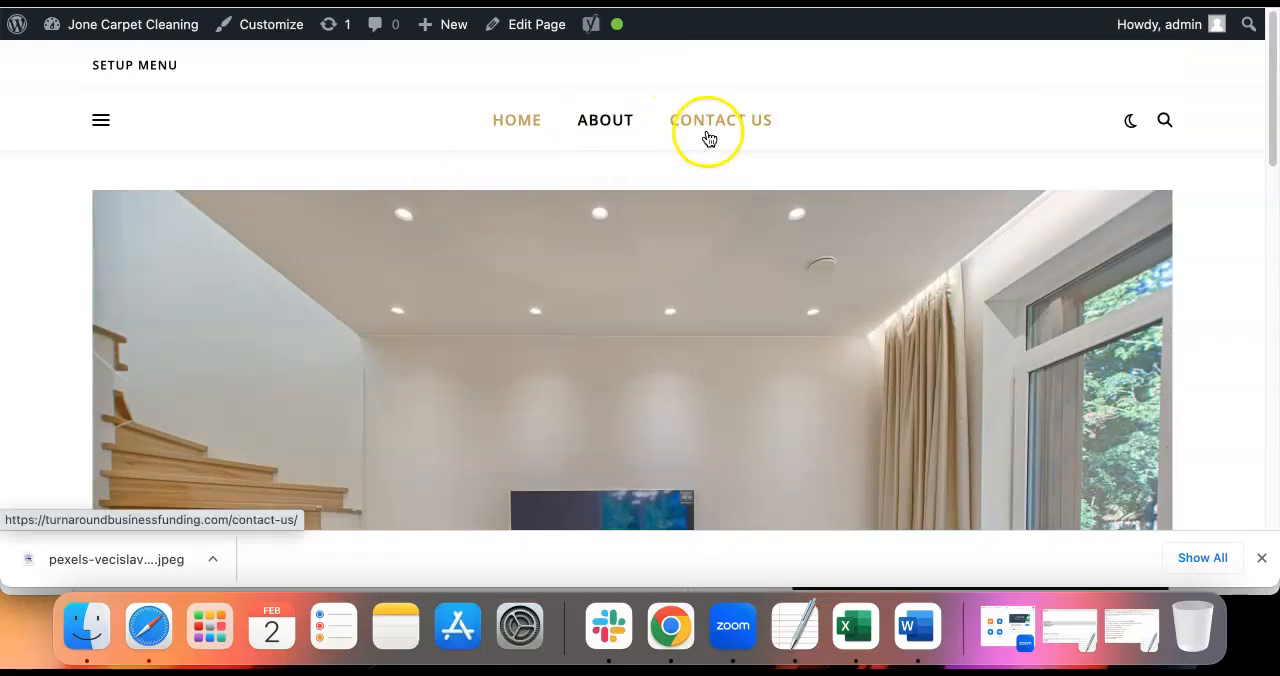
# View the live site's About page and its Contact Us page
pyautogui.click(600, 120)
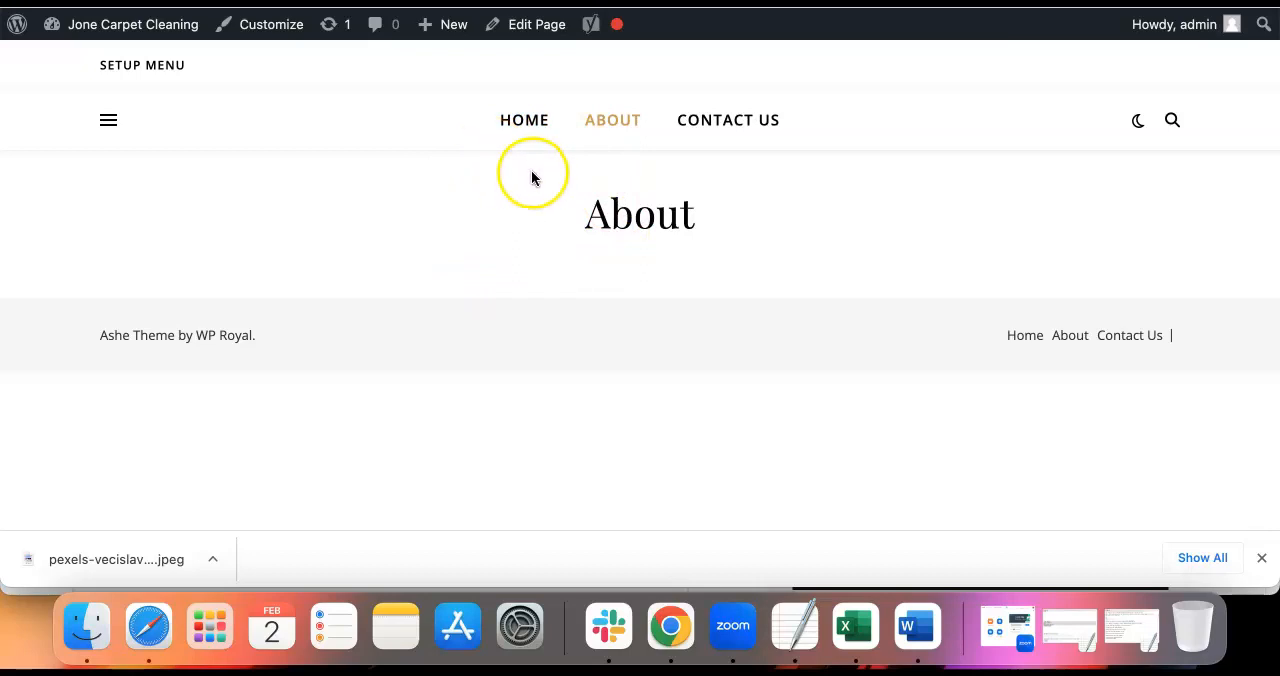
pyautogui.click(733, 122)
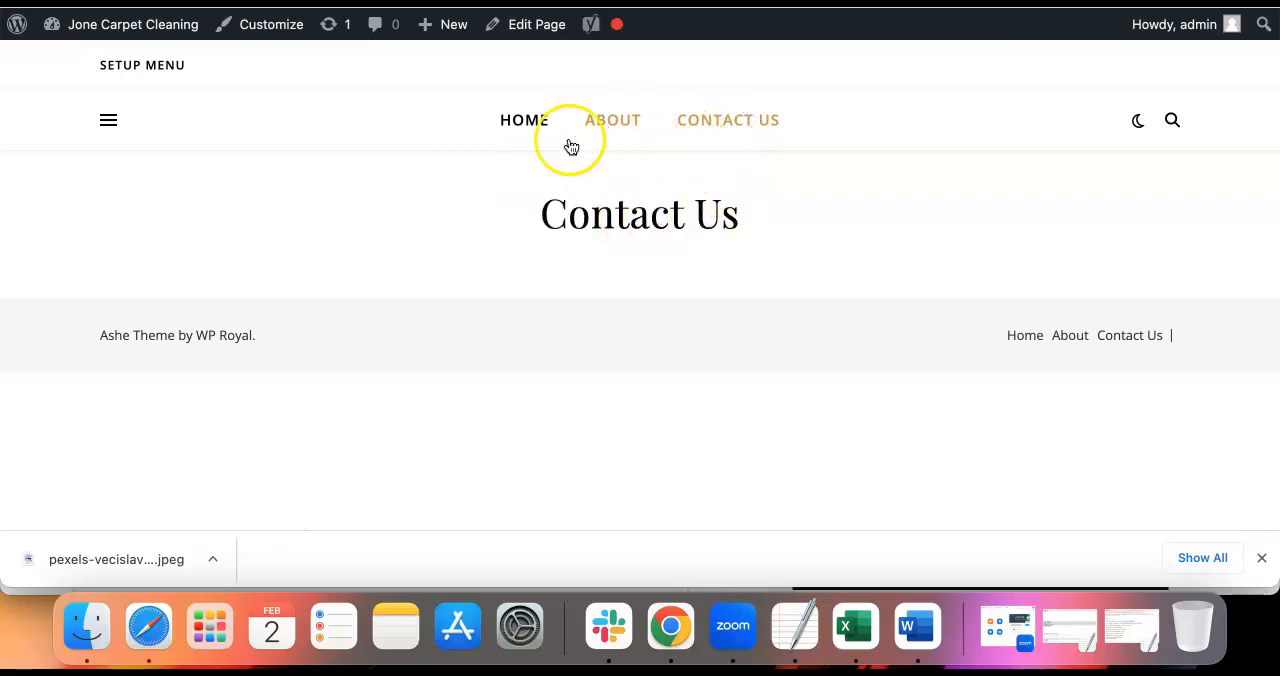